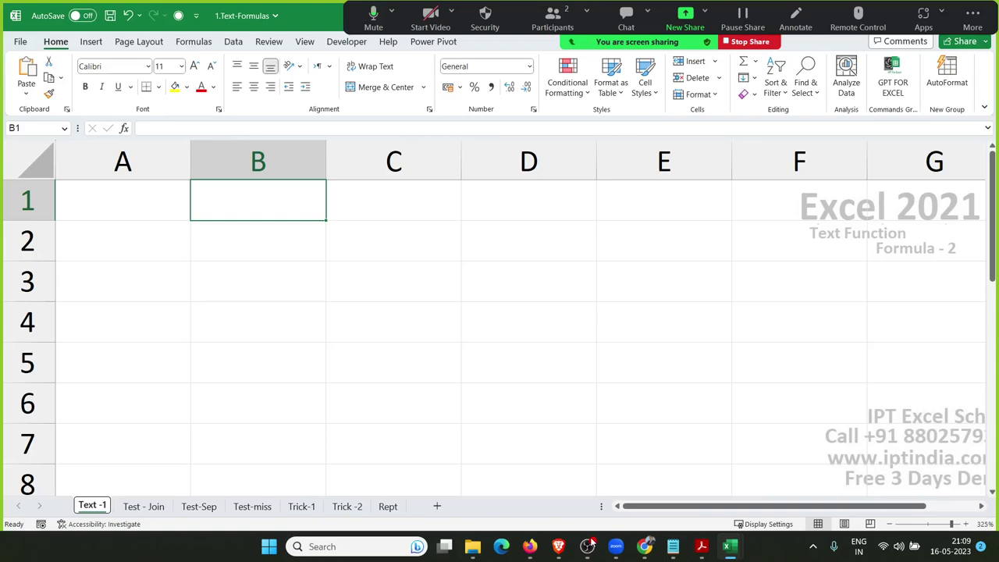
Step: Zoom the empty Text -1 sheet out from 325% to 130% and select cell B2
{"action": "scroll", "coordinate": [569, 394], "scroll_direction": "down", "scroll_amount": 2}
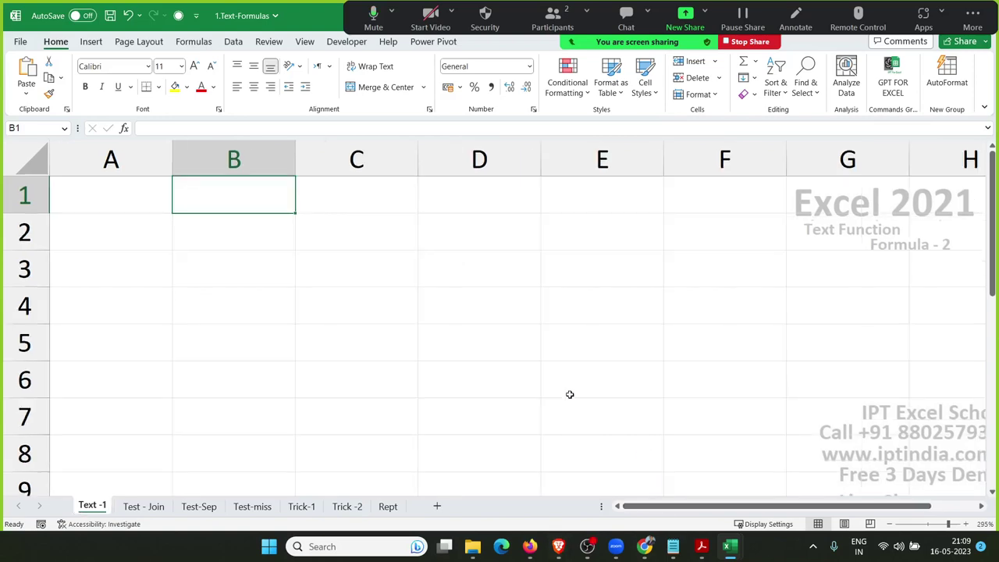
{"action": "scroll", "coordinate": [569, 394], "scroll_direction": "down", "scroll_amount": 3}
{"action": "scroll", "coordinate": [568, 394], "scroll_direction": "down", "scroll_amount": 4}
{"action": "scroll", "coordinate": [569, 394], "scroll_direction": "down", "scroll_amount": 2}
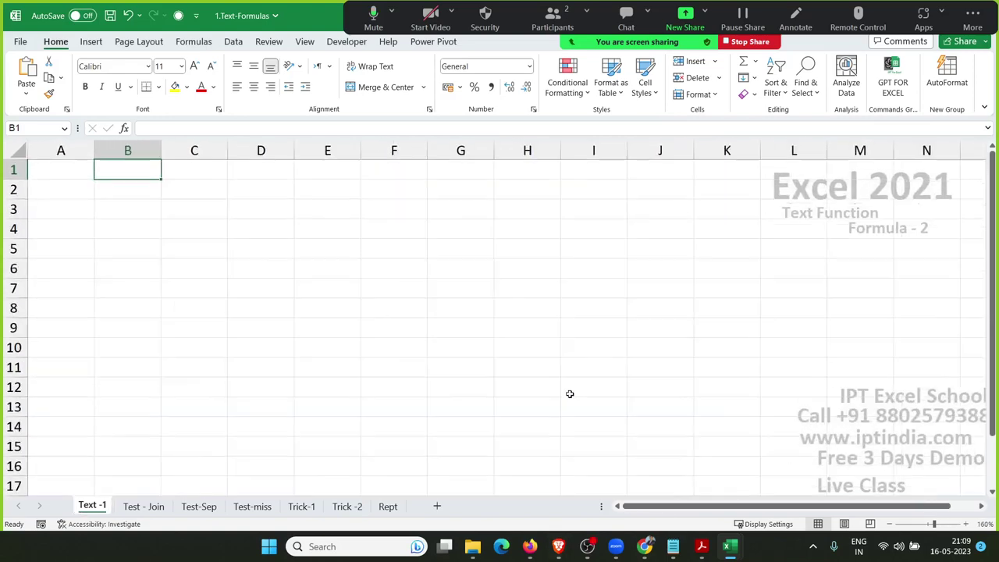
{"action": "scroll", "coordinate": [569, 393], "scroll_direction": "down", "scroll_amount": 1}
{"action": "scroll", "coordinate": [569, 393], "scroll_direction": "down", "scroll_amount": 1}
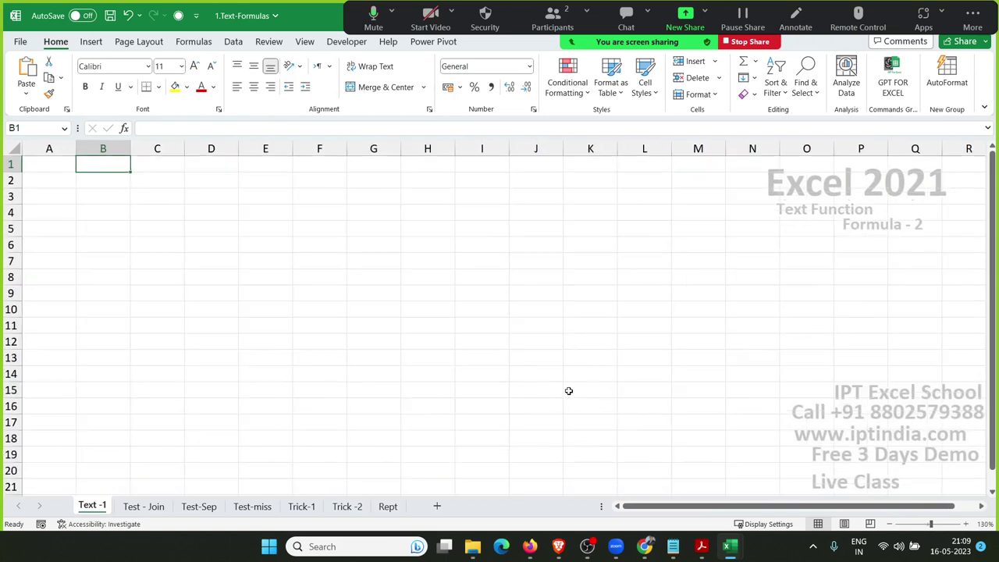
{"action": "left_click", "coordinate": [60, 174]}
{"action": "left_click", "coordinate": [86, 181]}
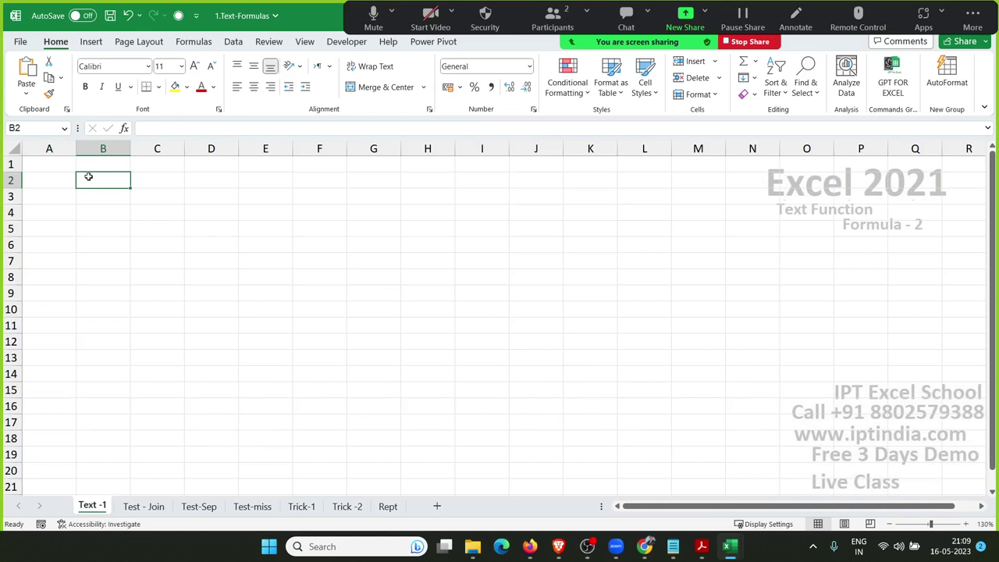
Step: Type A in B2 and enter =CODE(B2) in C2, returning 65
{"action": "type", "text": "A"}
{"action": "key", "text": "Tab"}
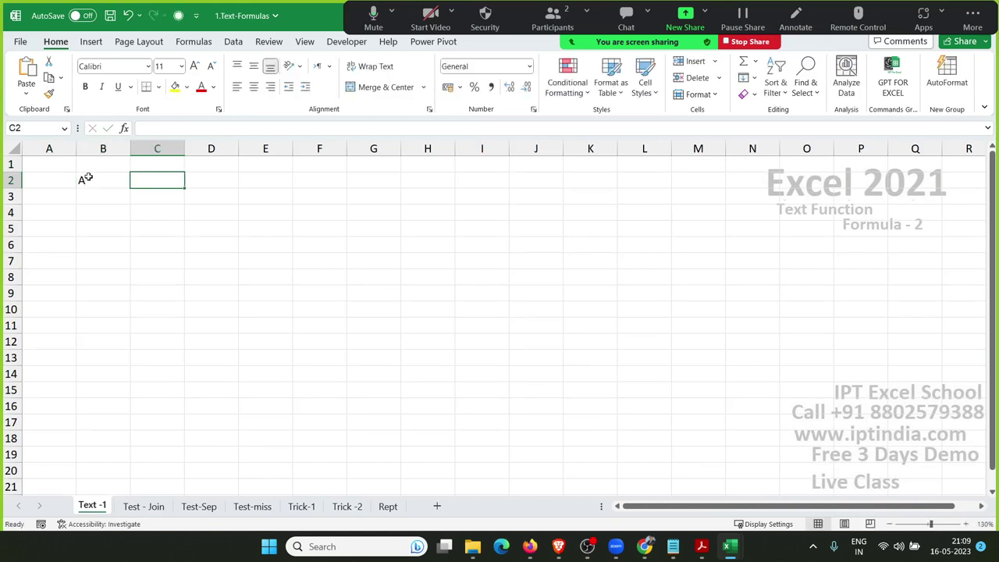
{"action": "type", "text": "="}
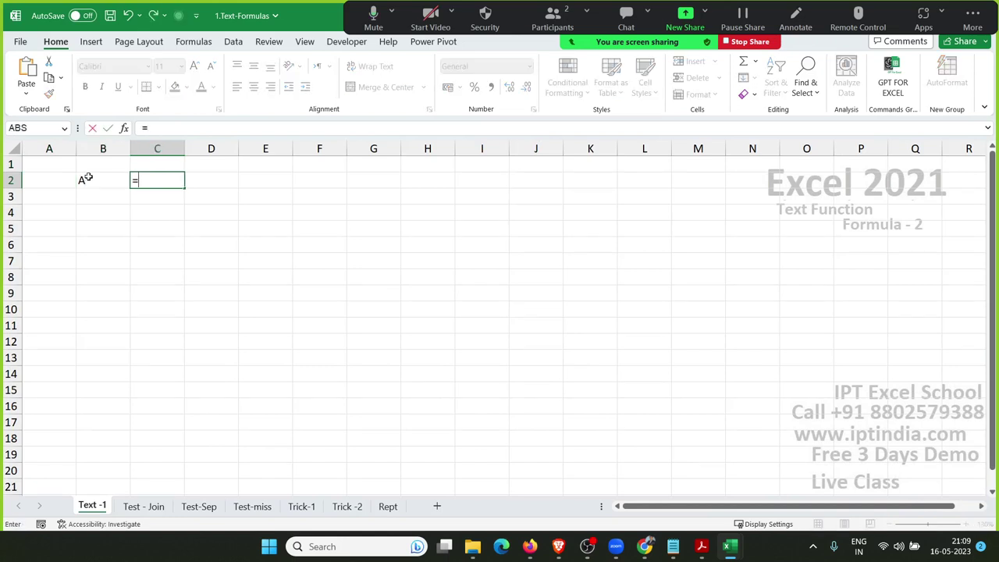
{"action": "type", "text": "cod"}
{"action": "key", "text": "Tab"}
{"action": "left_click", "coordinate": [86, 178]}
{"action": "key", "text": "Return"}
{"action": "key", "text": "Up"}
{"action": "key", "text": "Right"}
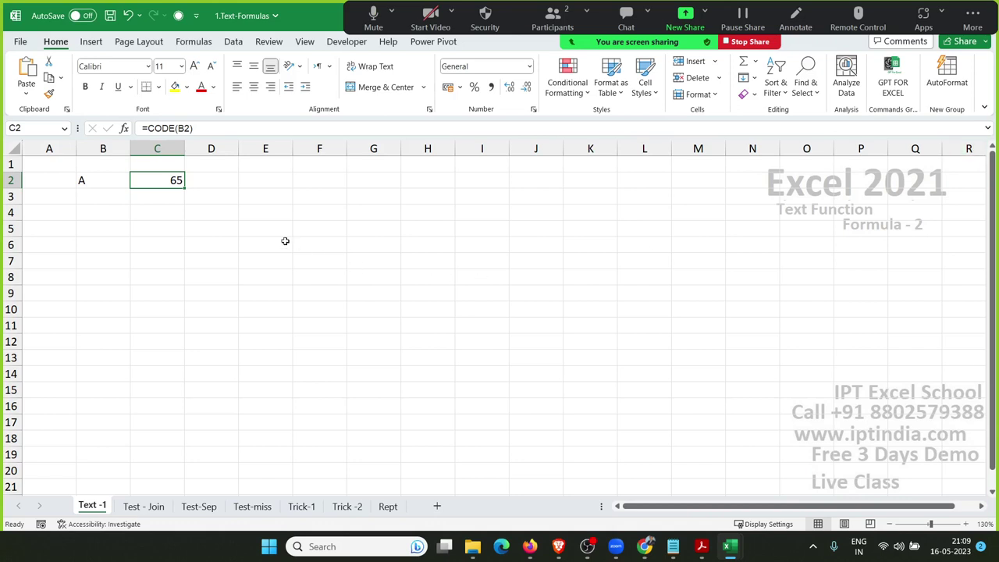
Step: Enter =CHAR(C2) in D2 to convert 65 back into A
{"action": "left_click", "coordinate": [203, 185]}
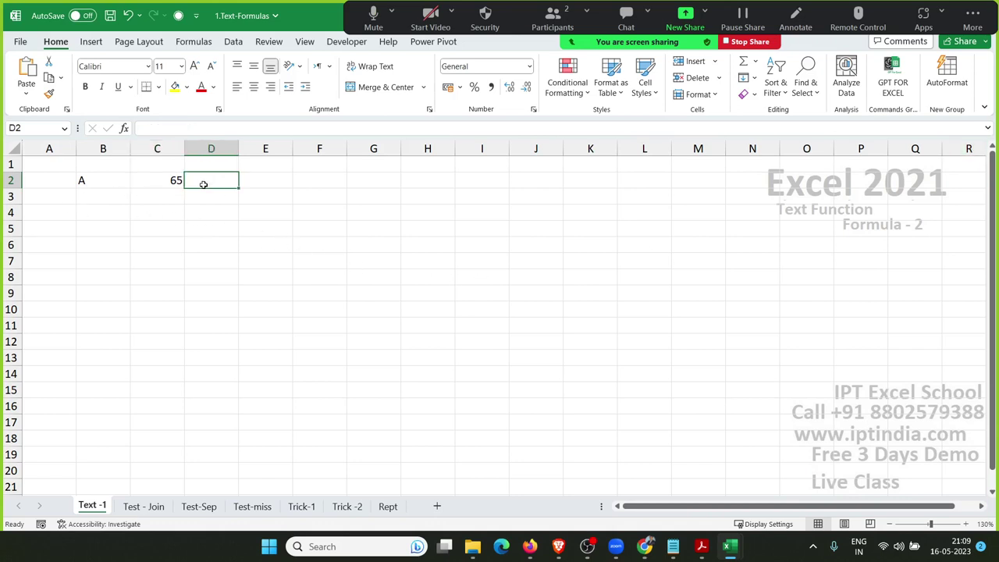
{"action": "type", "text": "=ch"}
{"action": "key", "text": "Tab"}
{"action": "key", "text": "Left"}
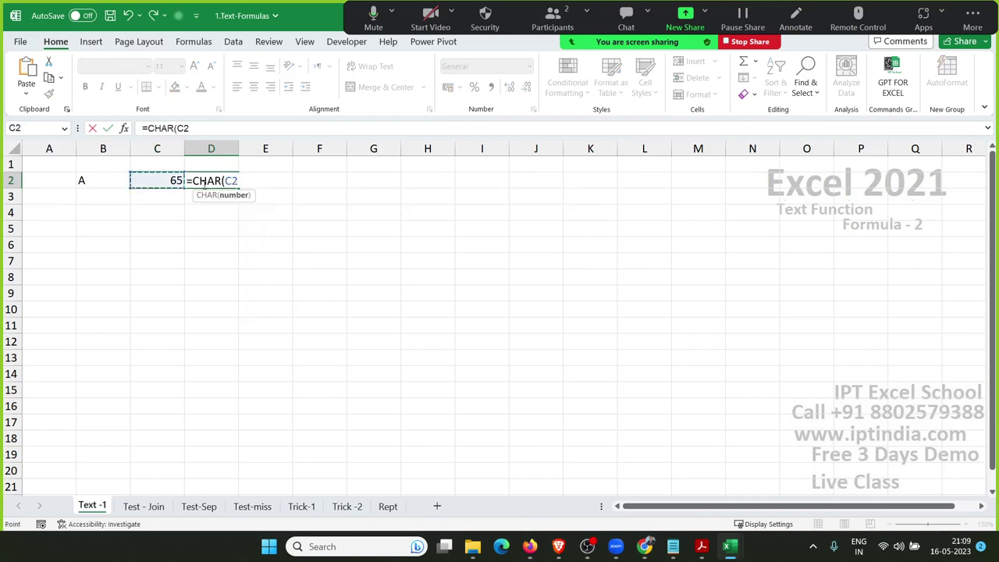
{"action": "key", "text": "Return"}
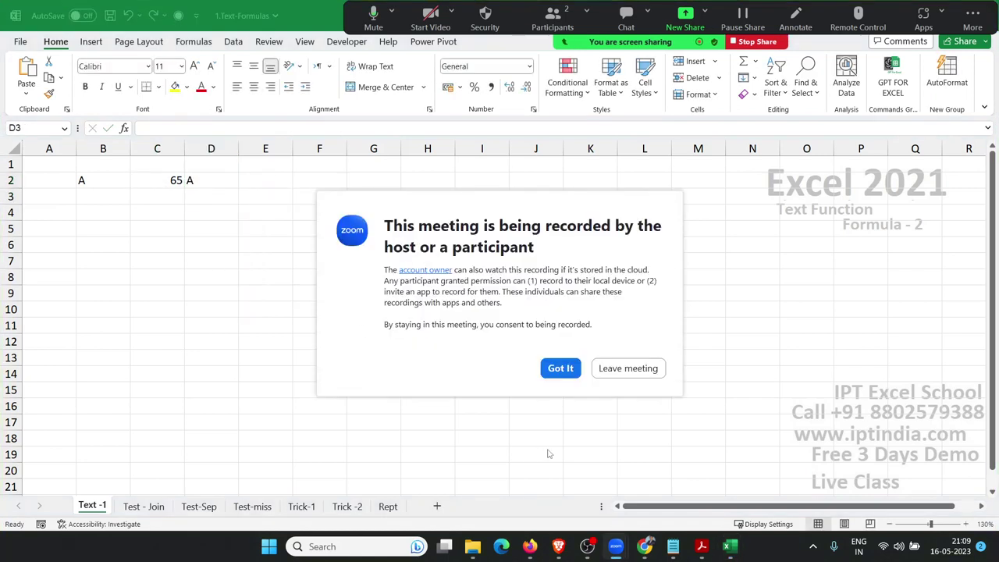
{"action": "left_click", "coordinate": [554, 373]}
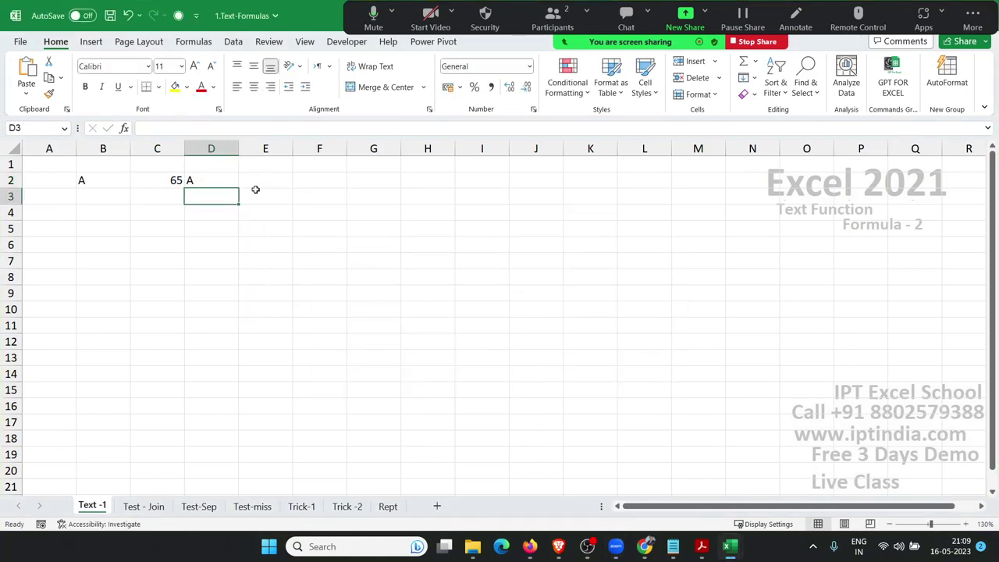
{"action": "left_click", "coordinate": [230, 181]}
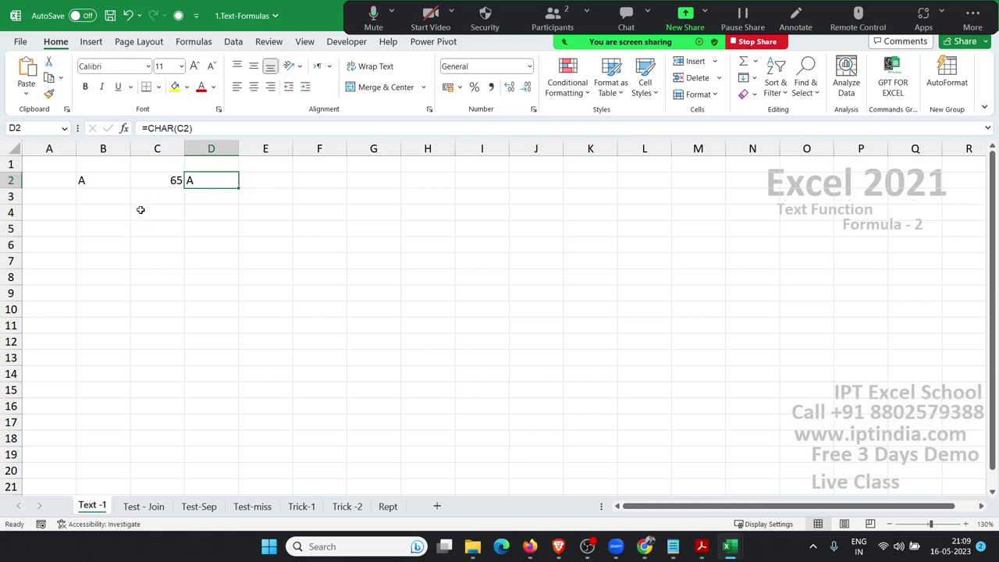
{"action": "left_click", "coordinate": [116, 219]}
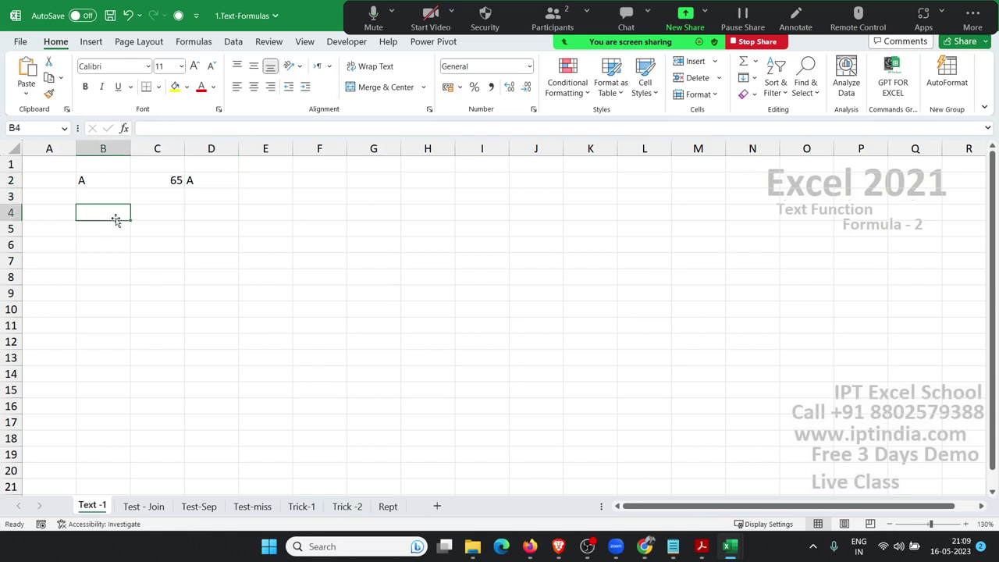
{"action": "type", "text": "Sujee"}
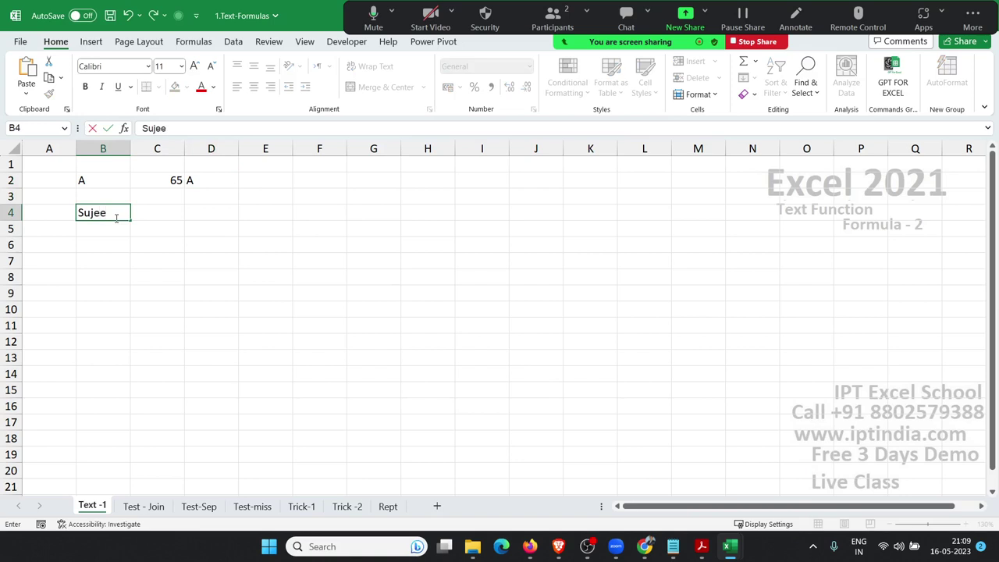
{"action": "type", "text": "t"}
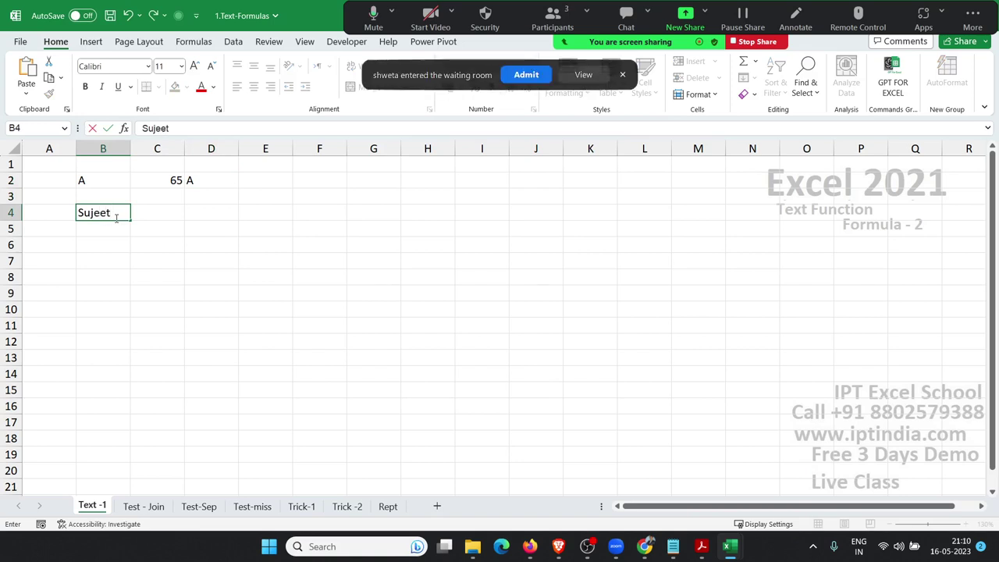
{"action": "left_click", "coordinate": [528, 75]}
{"action": "left_click", "coordinate": [129, 210]}
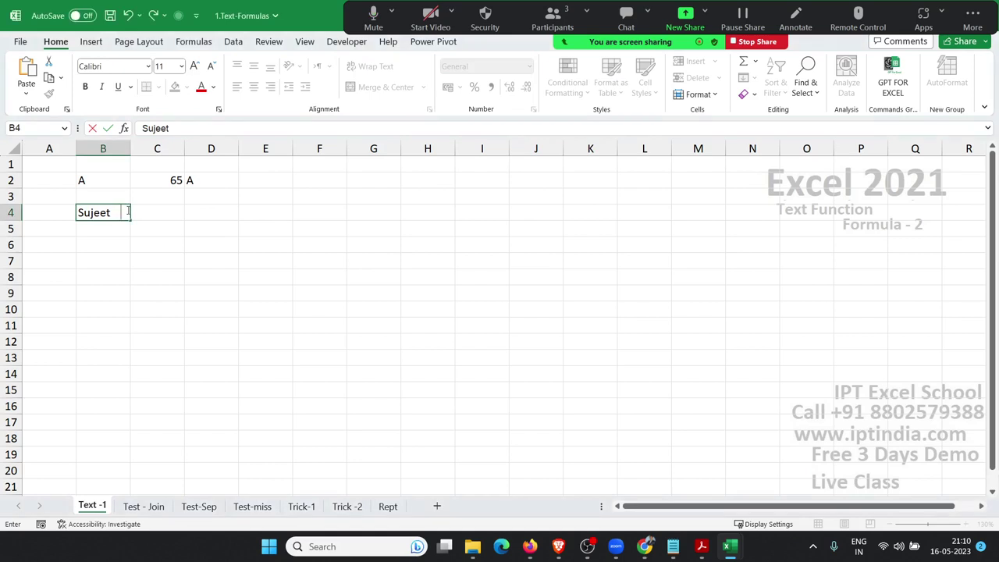
{"action": "type", "text": "Kumar"}
{"action": "key", "text": "Return"}
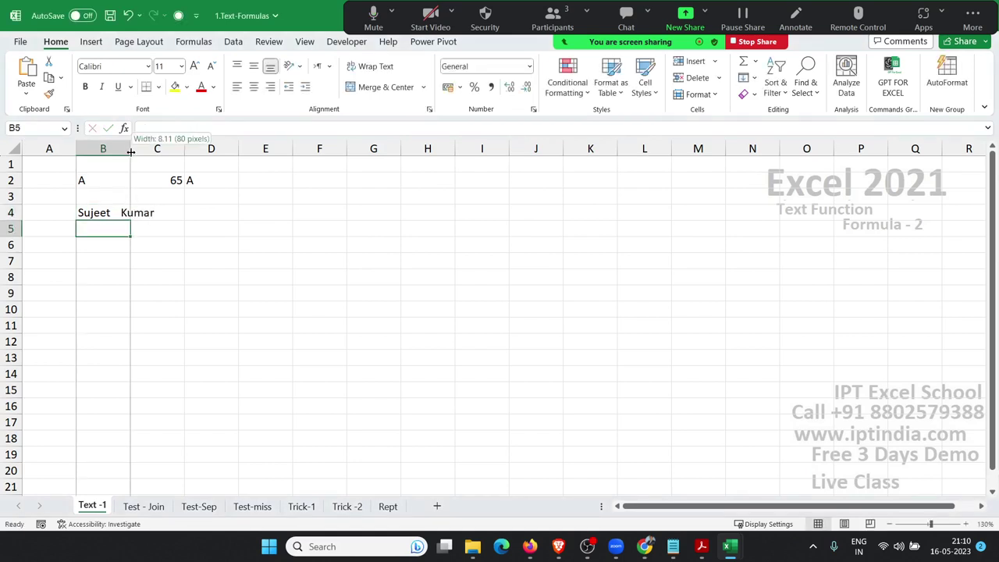
{"action": "left_click_drag", "start_coordinate": [130, 148], "coordinate": [157, 149]}
Step: Add Sujeet with leading spaces in B5 and plain Sujeet in B6
{"action": "type", "text": "="}
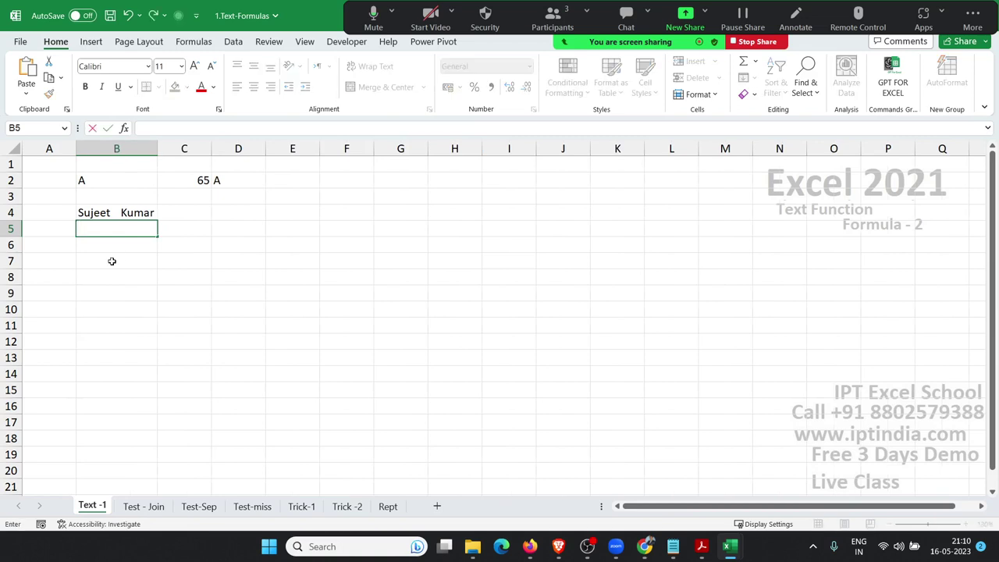
{"action": "type", "text": "Sujeet"}
{"action": "key", "text": "Return"}
{"action": "type", "text": "S"}
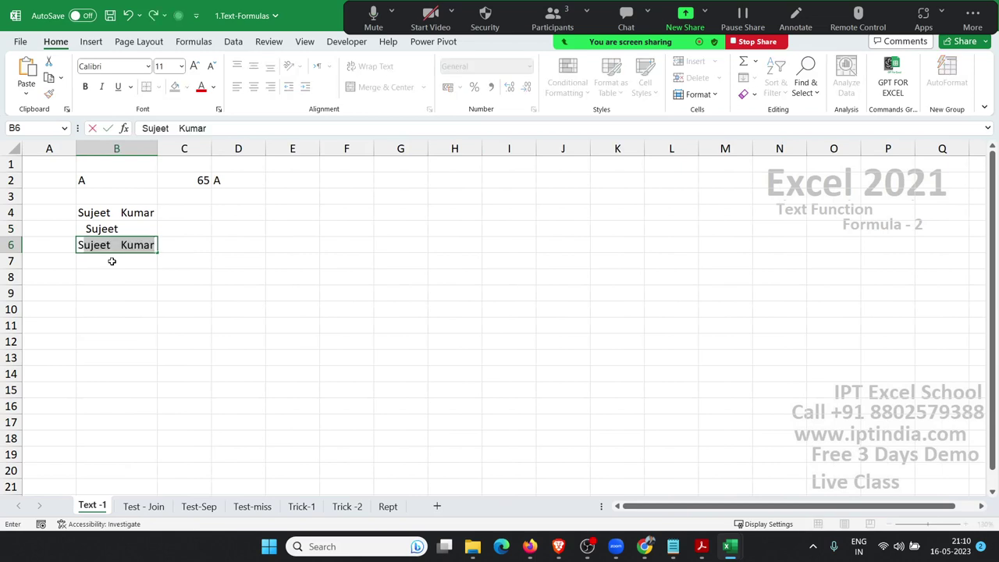
{"action": "type", "text": "ujeet"}
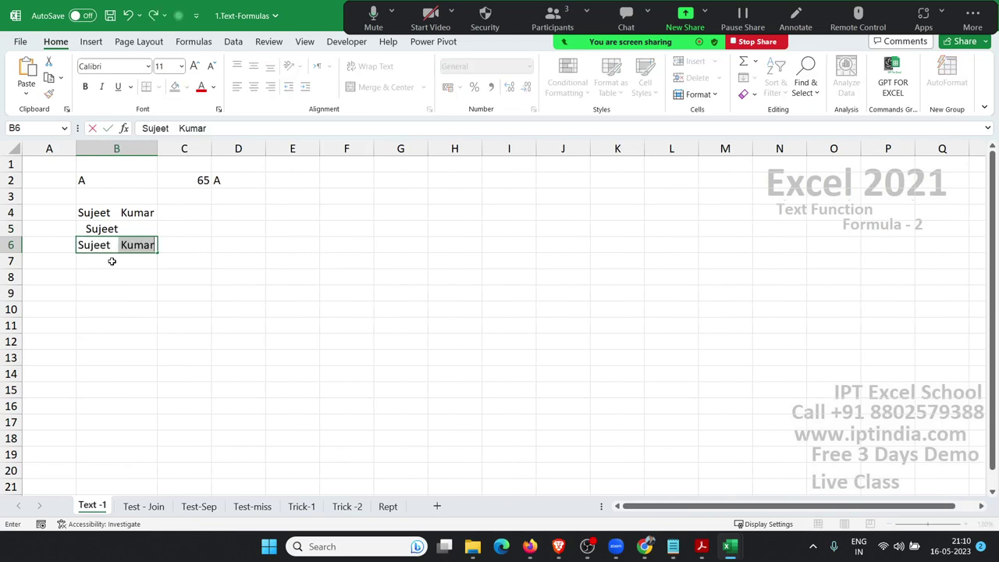
{"action": "key", "text": "Delete"}
{"action": "key", "text": "Return"}
{"action": "key", "text": "Up"}
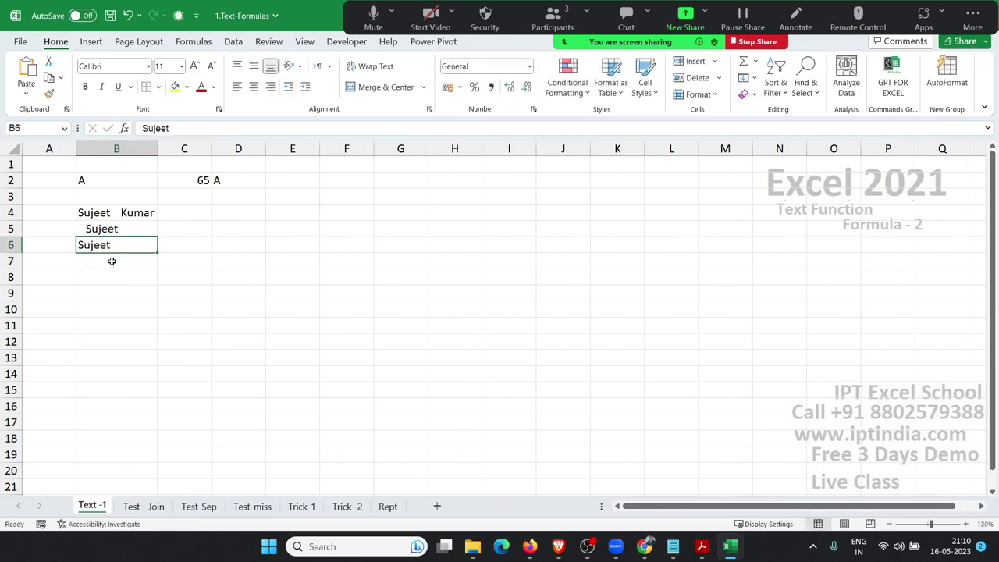
{"action": "key", "text": "Up"}
{"action": "key", "text": "Up"}
{"action": "key", "text": "Right"}
Step: Enter =TRIM(B4) in C4 to strip the extra spaces from the first name
{"action": "type", "text": "="}
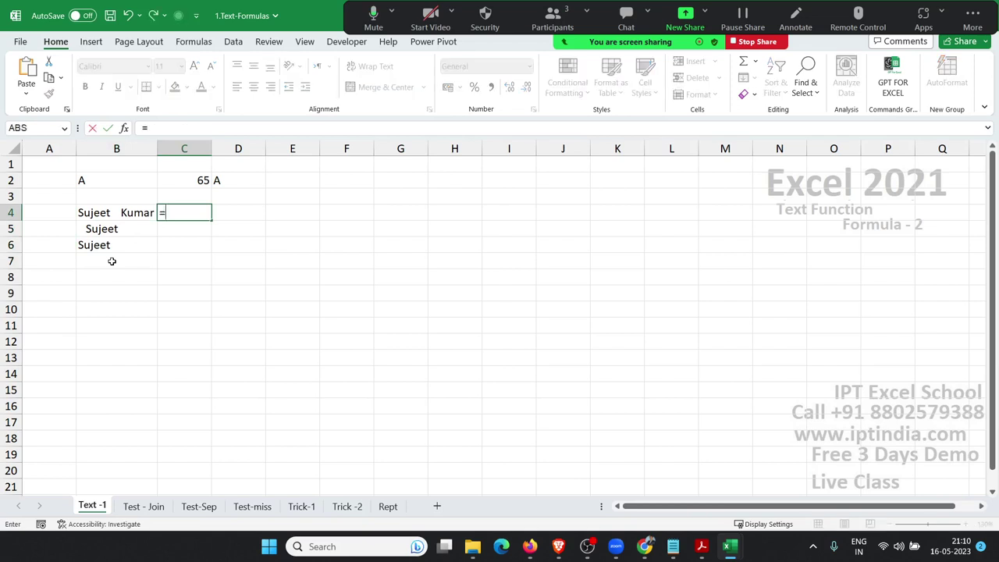
{"action": "type", "text": "tr"}
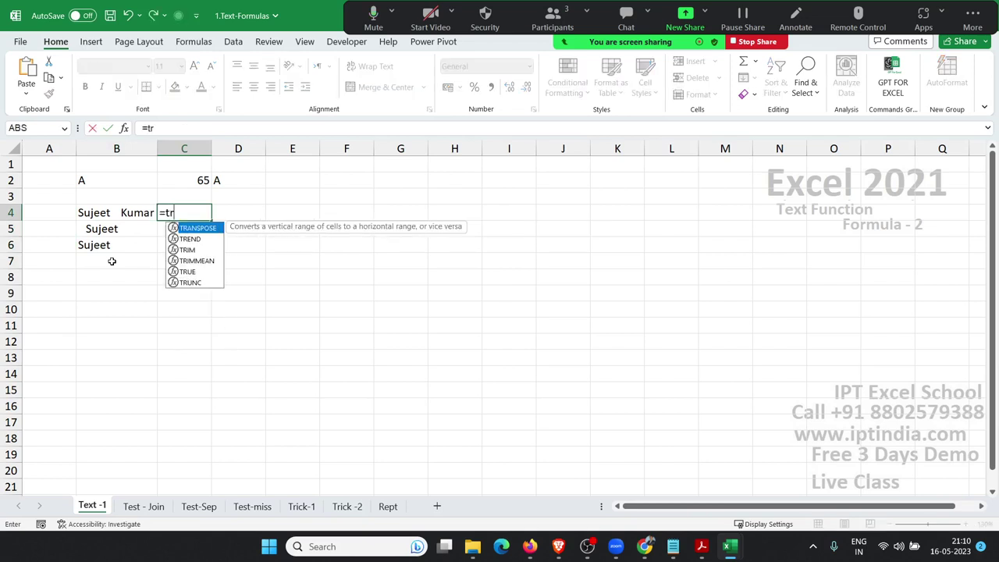
{"action": "key", "text": "Down"}
{"action": "key", "text": "Down"}
{"action": "key", "text": "Tab"}
{"action": "key", "text": "Left"}
{"action": "key", "text": "Return"}
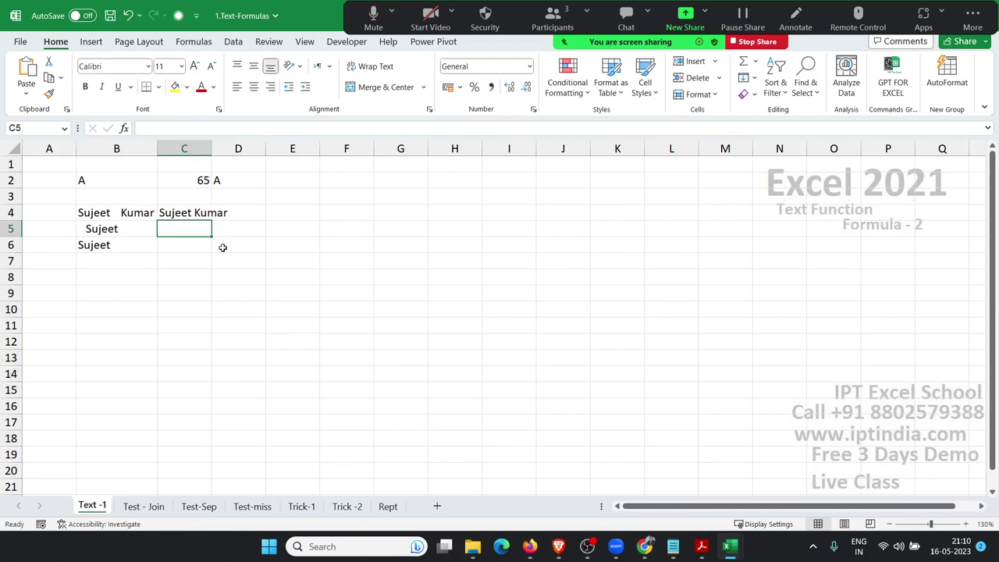
{"action": "left_click", "coordinate": [198, 213]}
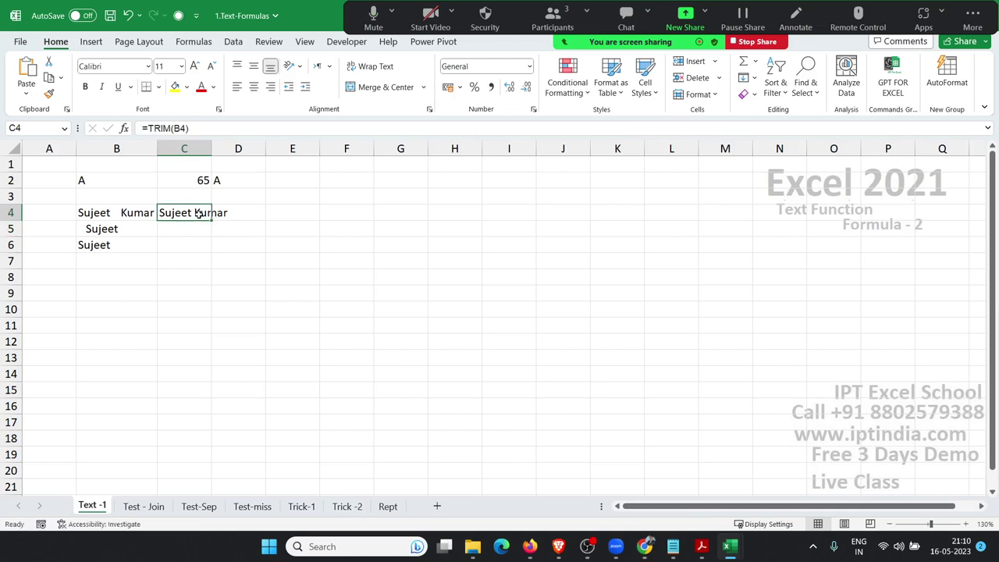
{"action": "left_click", "coordinate": [644, 546]}
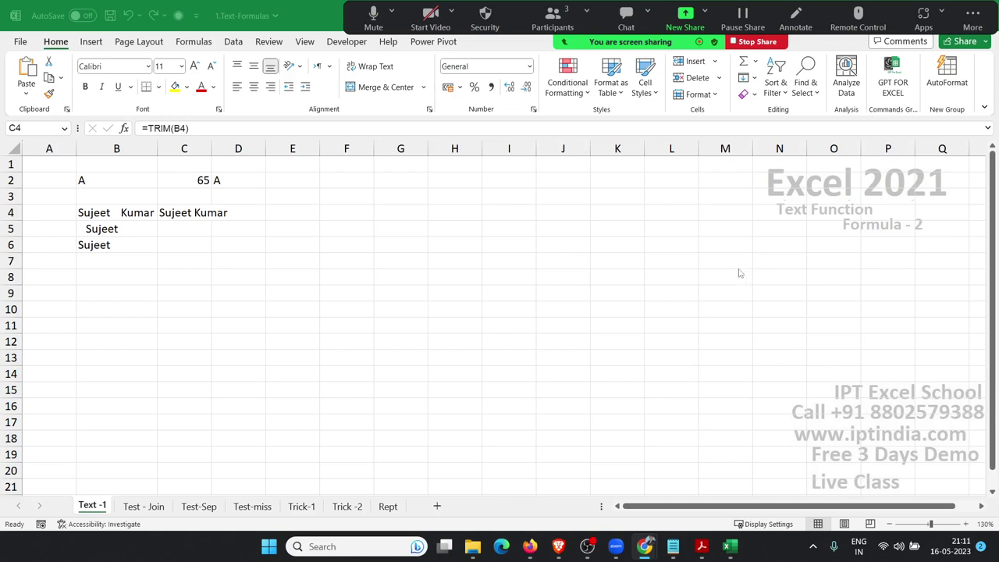
Step: Fill the TRIM formula from C4 down through C6 with Ctrl+D
{"action": "left_click", "coordinate": [188, 242]}
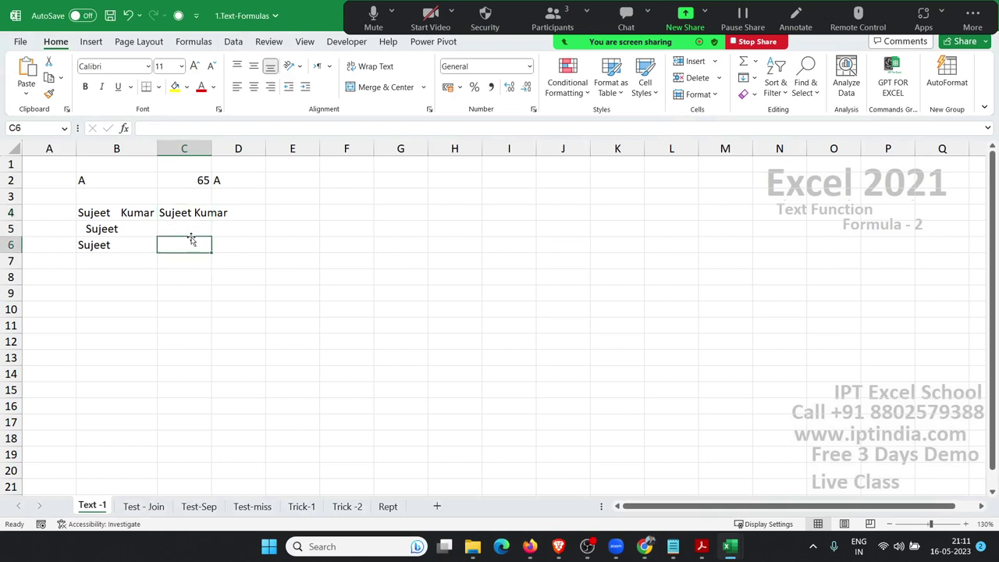
{"action": "left_click", "coordinate": [193, 224]}
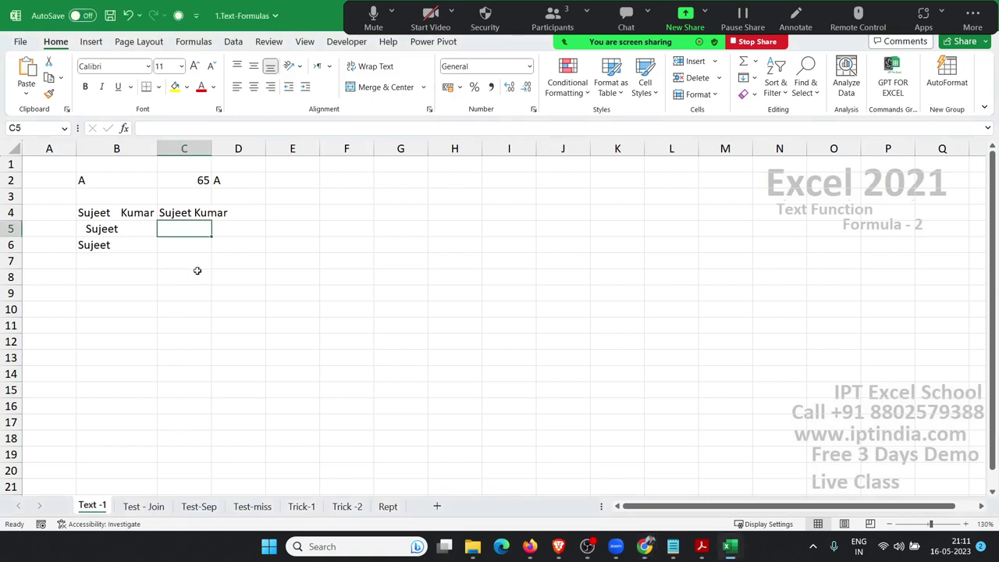
{"action": "left_click_drag", "start_coordinate": [192, 211], "coordinate": [190, 245]}
{"action": "key", "text": "ctrl+d"}
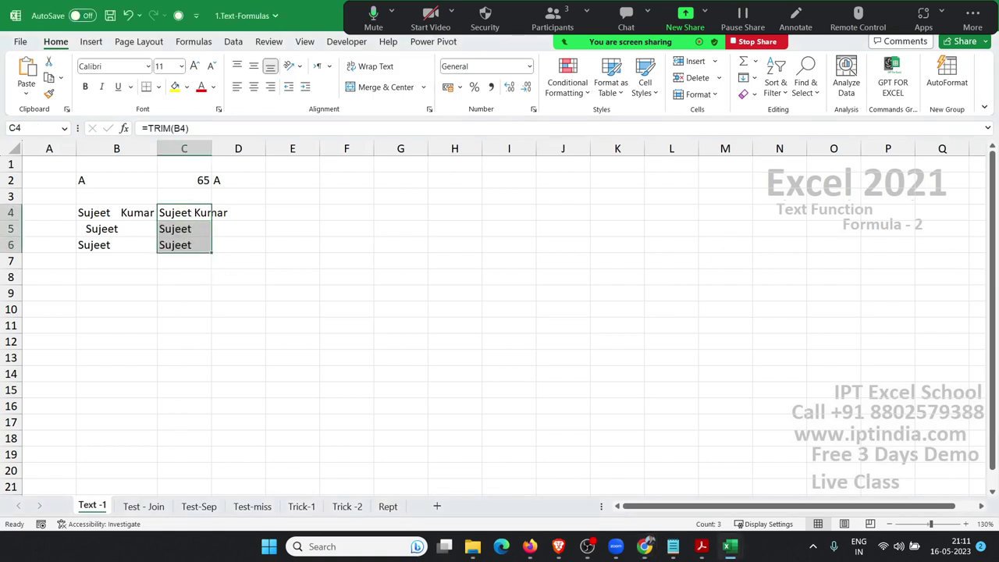
{"action": "left_click", "coordinate": [645, 546]}
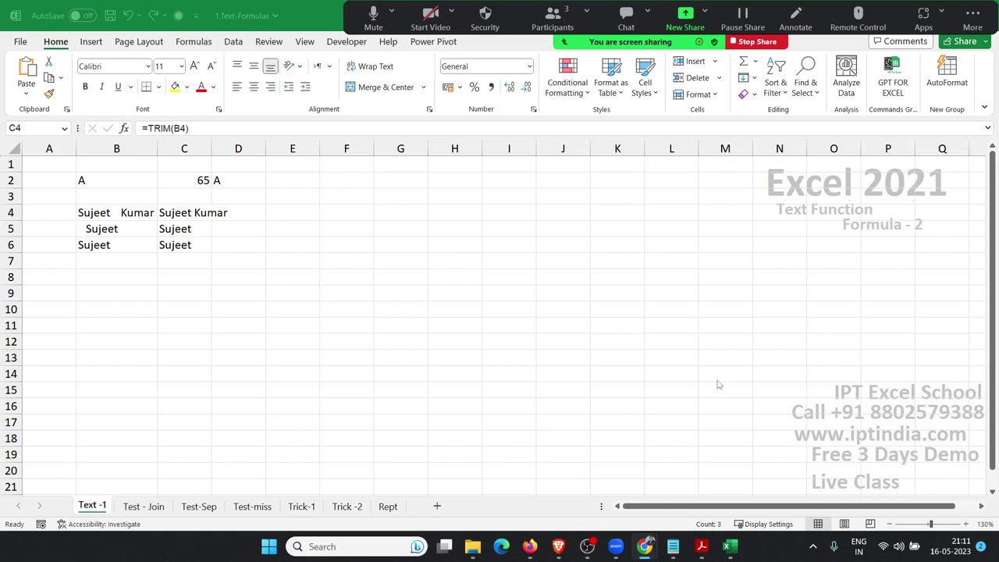
{"action": "left_click", "coordinate": [125, 274]}
{"action": "key", "text": "Escape"}
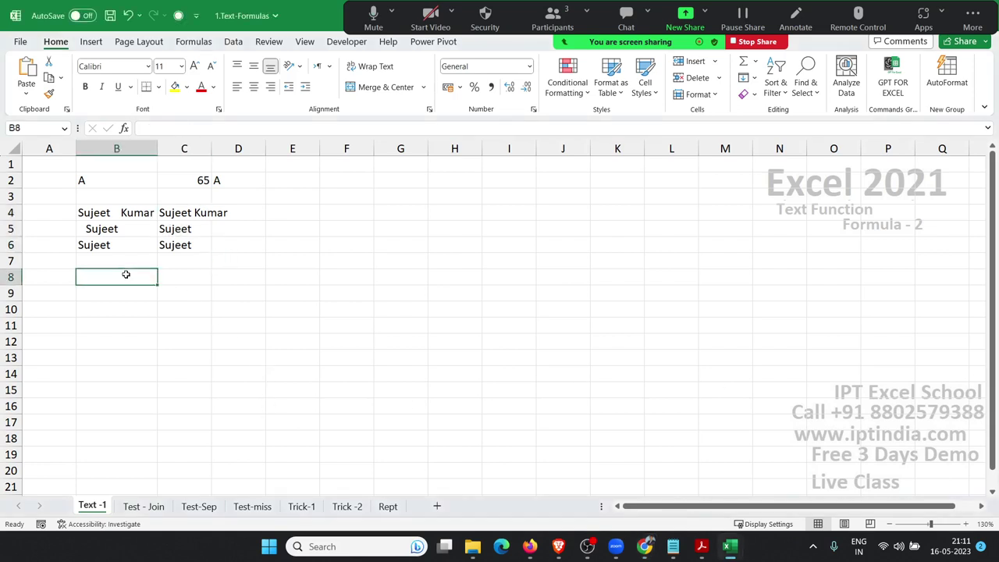
{"action": "type", "text": "Sujeet"}
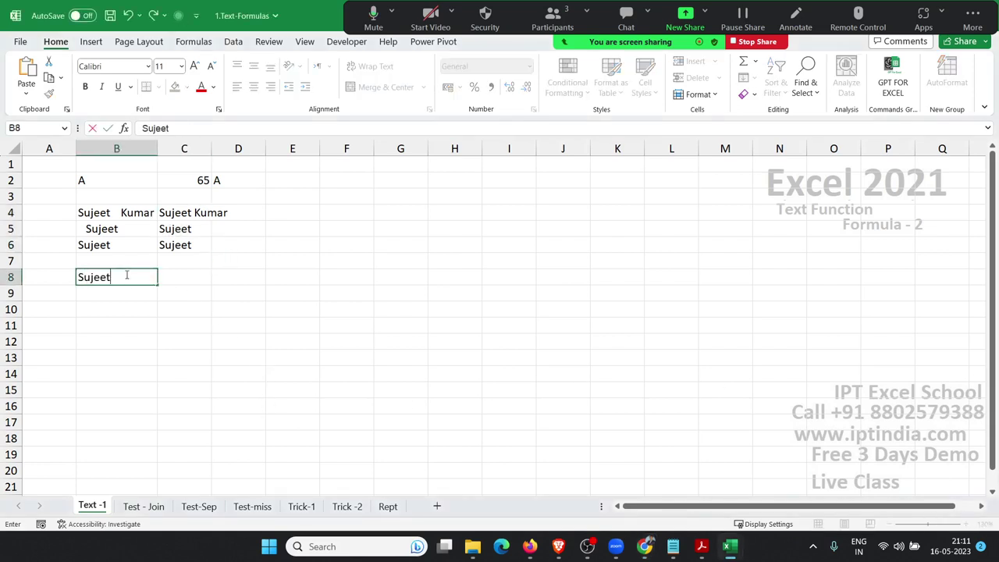
{"action": "key", "text": "alt+Return"}
{"action": "type", "text": "K"}
{"action": "type", "text": "umar"}
{"action": "key", "text": "Return"}
{"action": "left_click", "coordinate": [126, 274]}
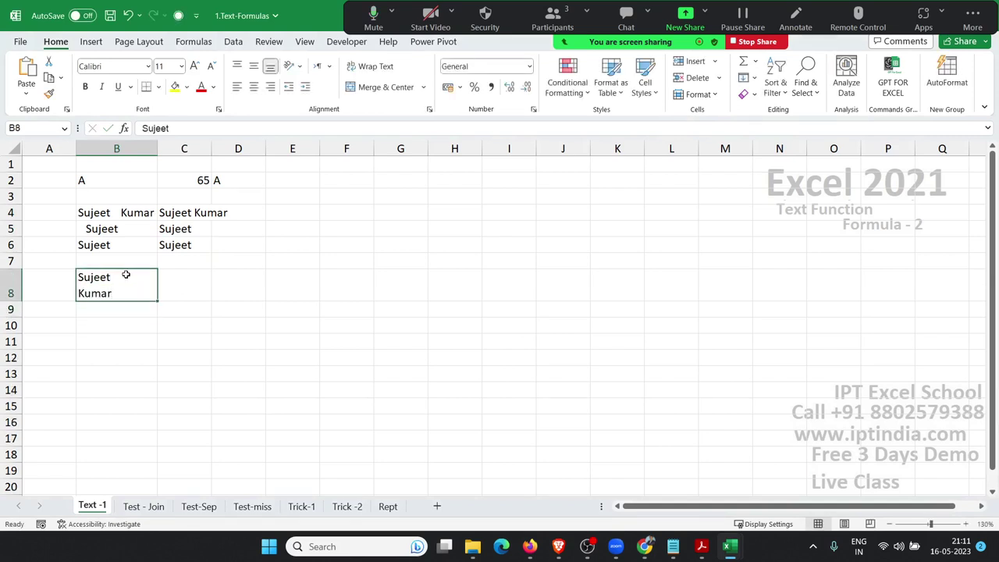
{"action": "left_click", "coordinate": [161, 272]}
{"action": "type", "text": "="}
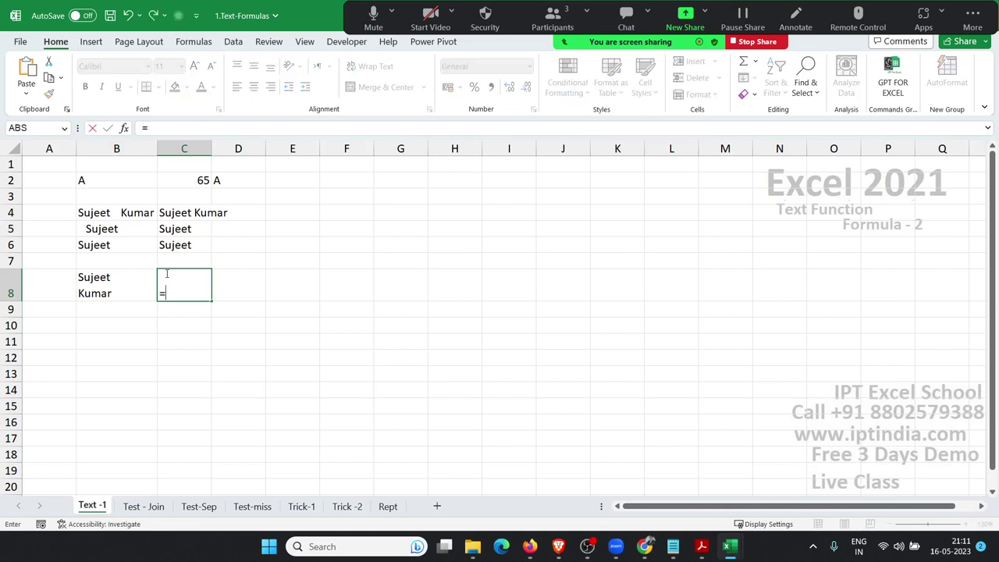
{"action": "type", "text": "tri"}
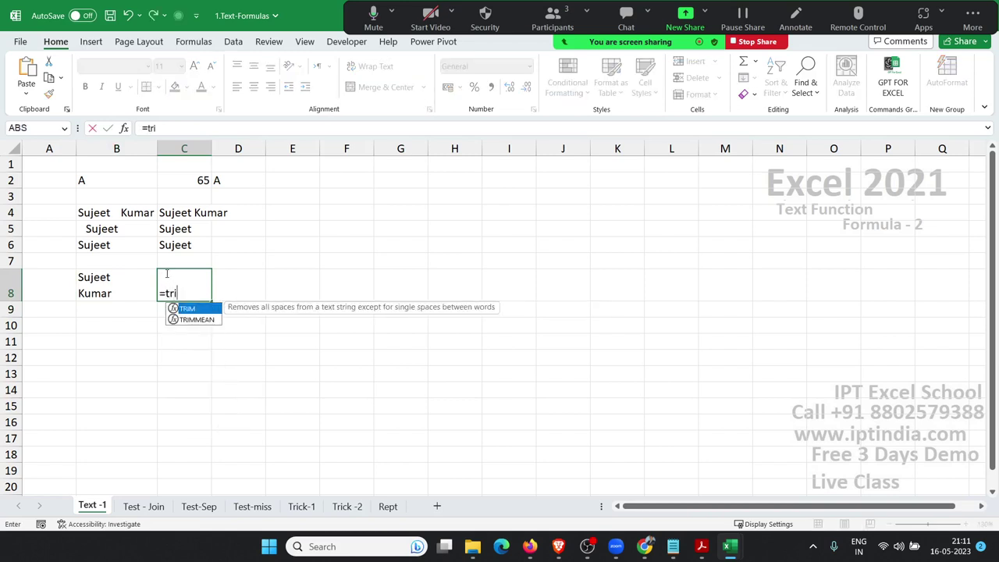
{"action": "key", "text": "Tab"}
{"action": "key", "text": "Left"}
{"action": "key", "text": "Return"}
{"action": "left_click", "coordinate": [165, 274]}
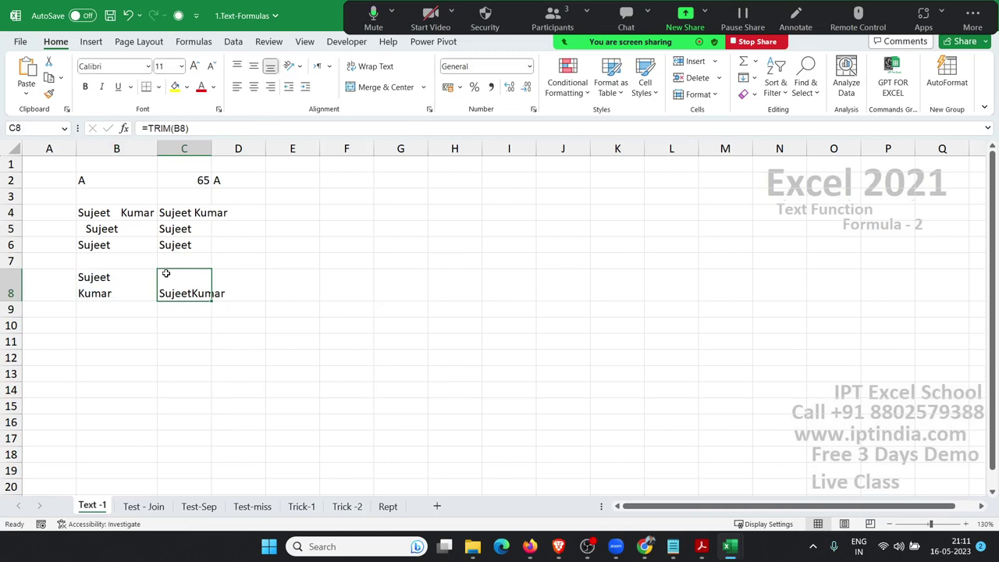
Step: Enter =LEN(C8) in C9 to show the length 12
{"action": "key", "text": "Down"}
{"action": "type", "text": "=l"}
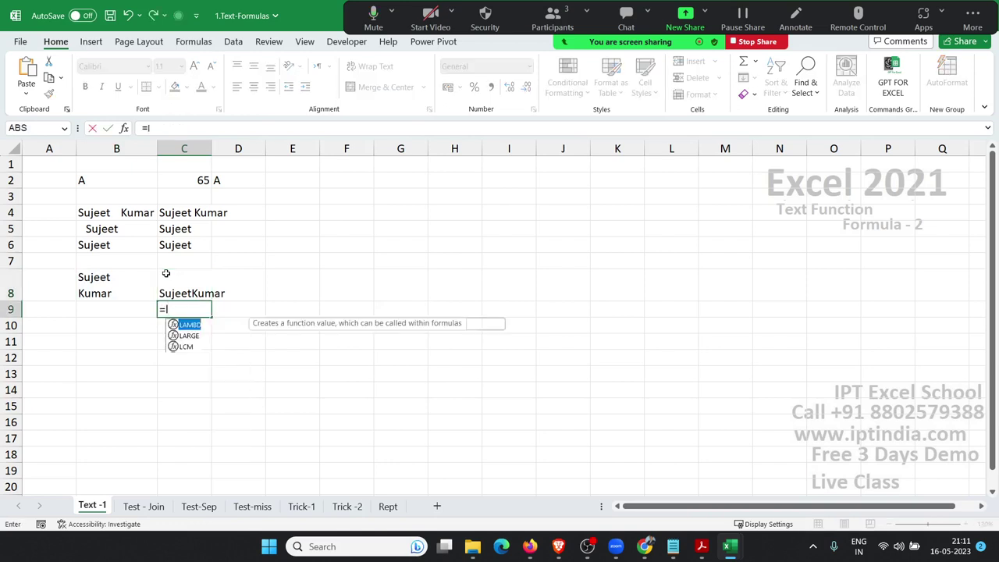
{"action": "type", "text": "en("}
{"action": "left_click", "coordinate": [166, 273]}
{"action": "key", "text": "Return"}
{"action": "key", "text": "Up"}
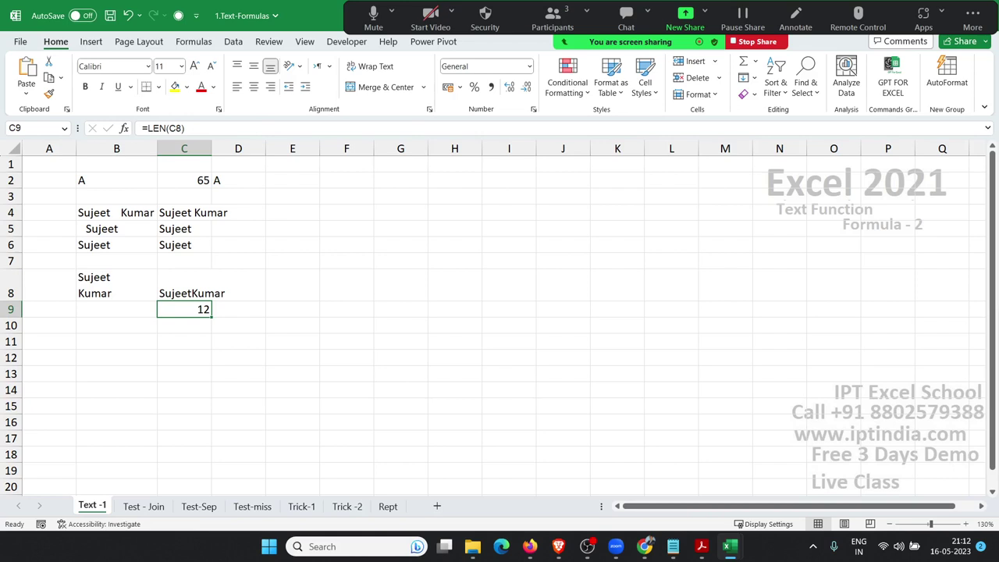
Step: Review the TRIM and LEN formulas in C8 and C9 and the two-line entry in B8
{"action": "left_click", "coordinate": [227, 314]}
{"action": "left_click", "coordinate": [209, 294]}
{"action": "left_click", "coordinate": [201, 310]}
{"action": "left_click", "coordinate": [218, 312]}
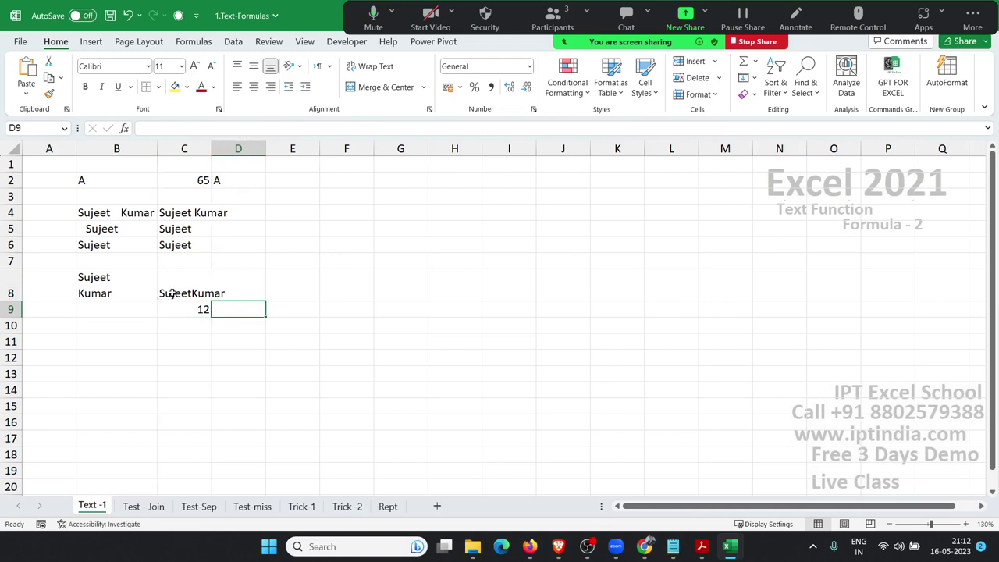
{"action": "left_click", "coordinate": [172, 321]}
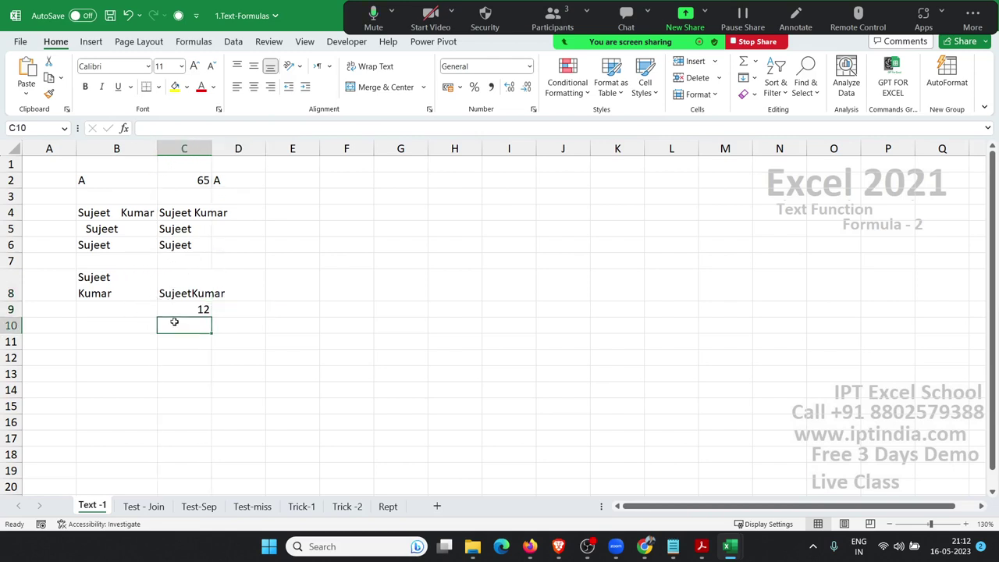
{"action": "left_click", "coordinate": [178, 313]}
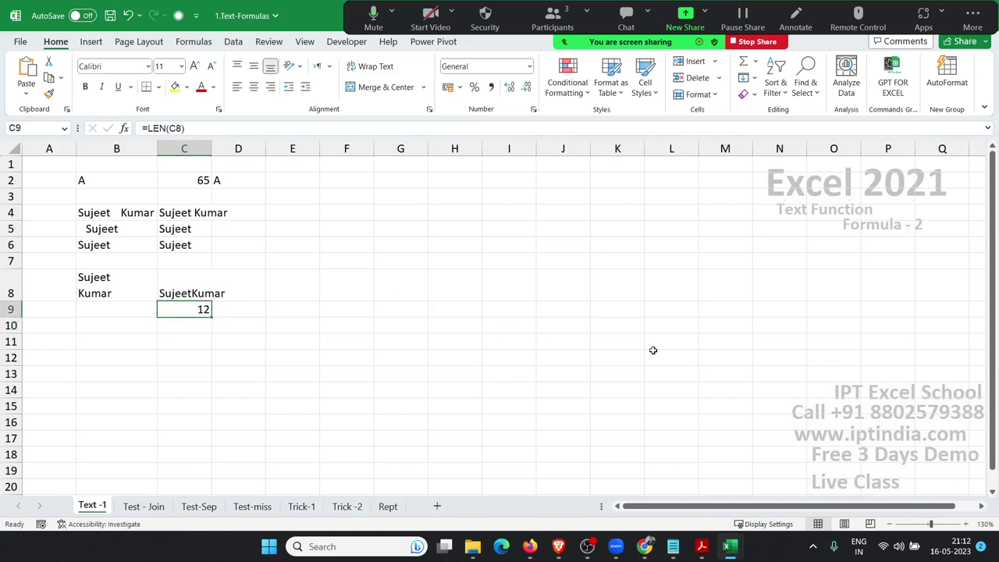
{"action": "left_click", "coordinate": [645, 546]}
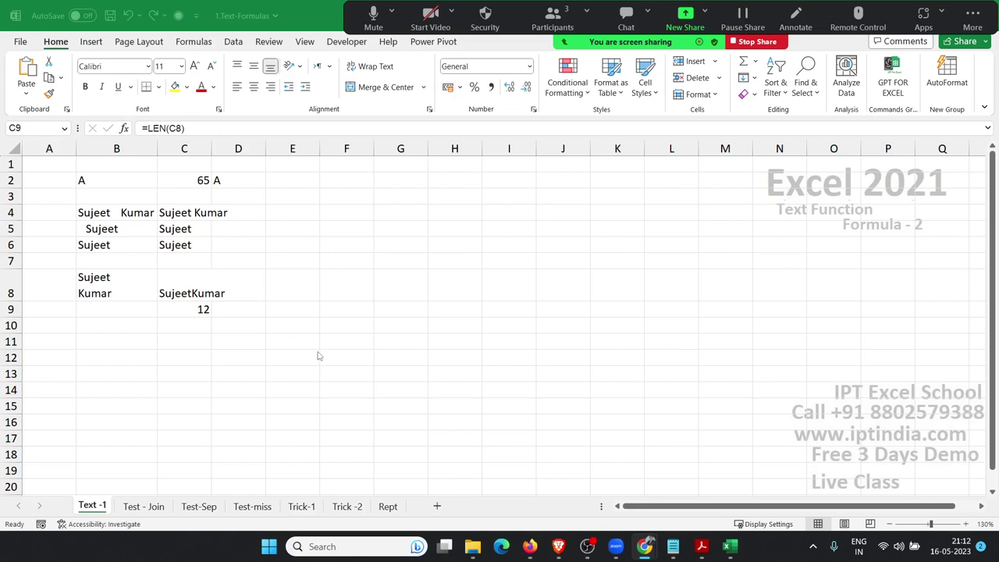
{"action": "left_click", "coordinate": [109, 286]}
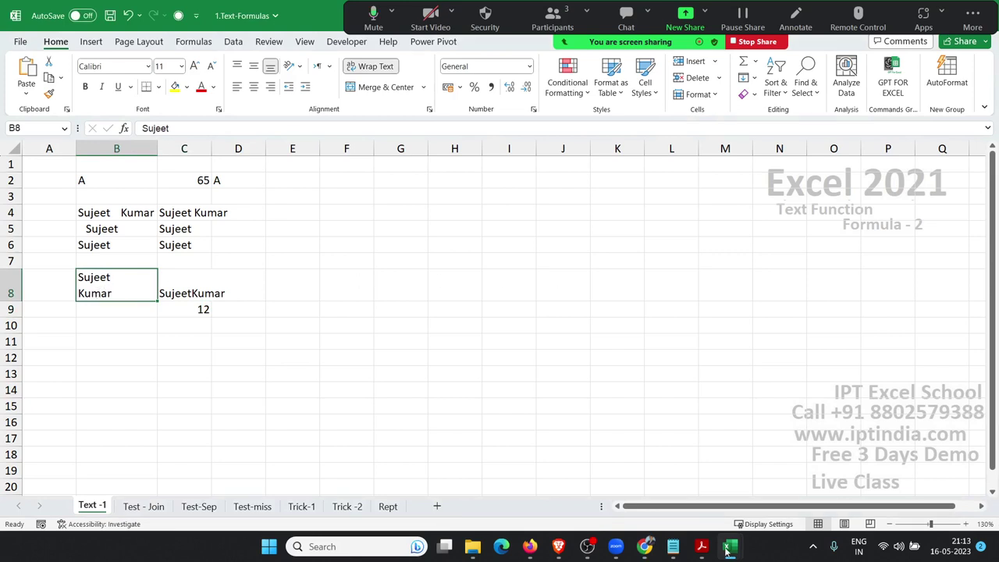
{"action": "left_click", "coordinate": [271, 289]}
{"action": "type", "text": "=cl"}
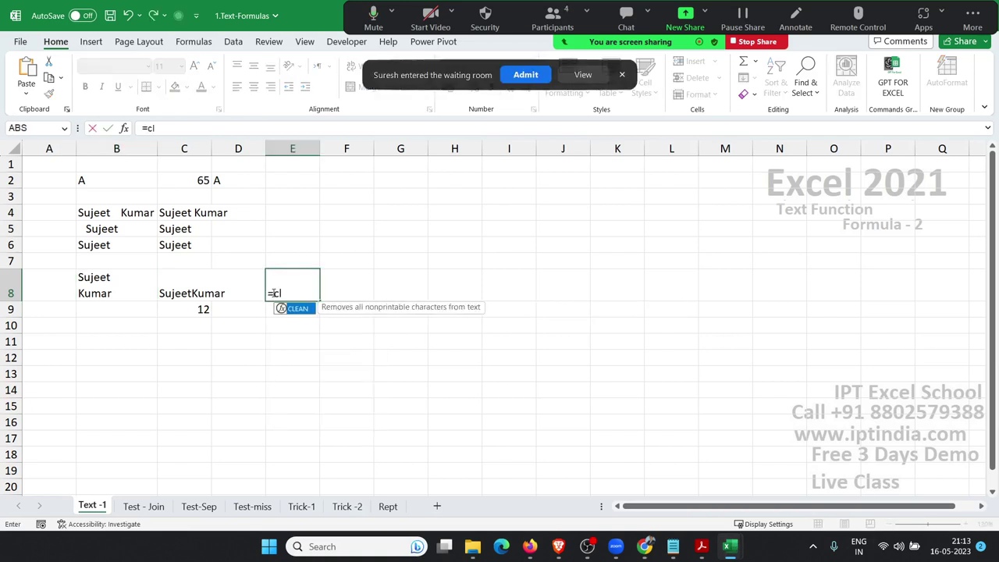
{"action": "key", "text": "Tab"}
{"action": "key", "text": "Left"}
{"action": "key", "text": "Left"}
{"action": "key", "text": "Return"}
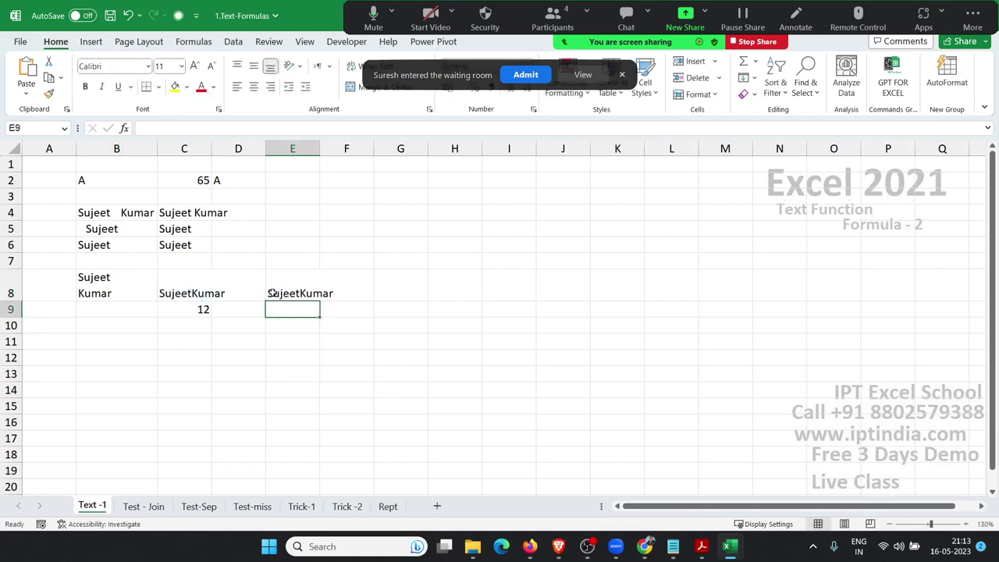
{"action": "left_click", "coordinate": [270, 294]}
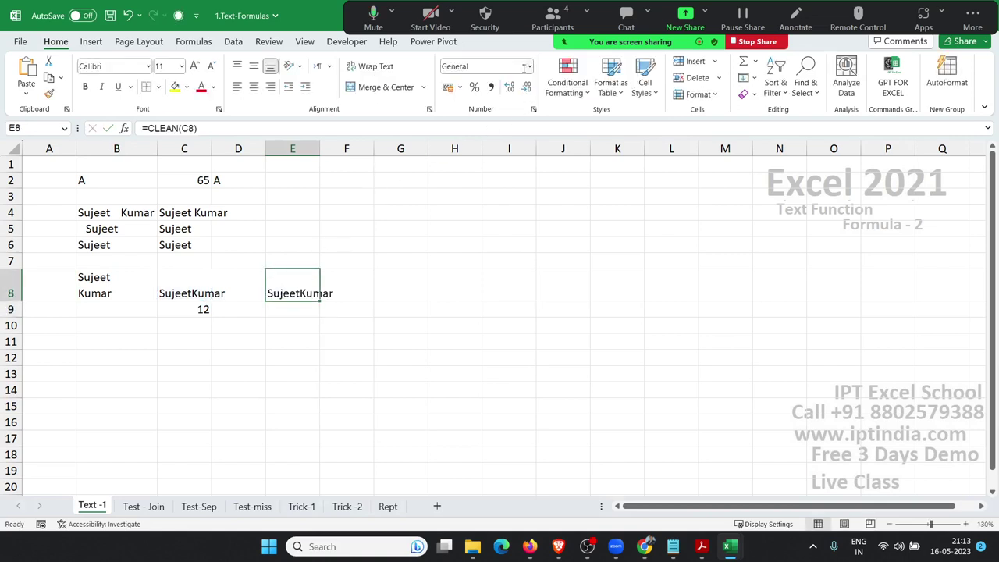
Step: Check the meeting participant list, then review the CLEAN formula in E8 without changing it
{"action": "left_click", "coordinate": [552, 19]}
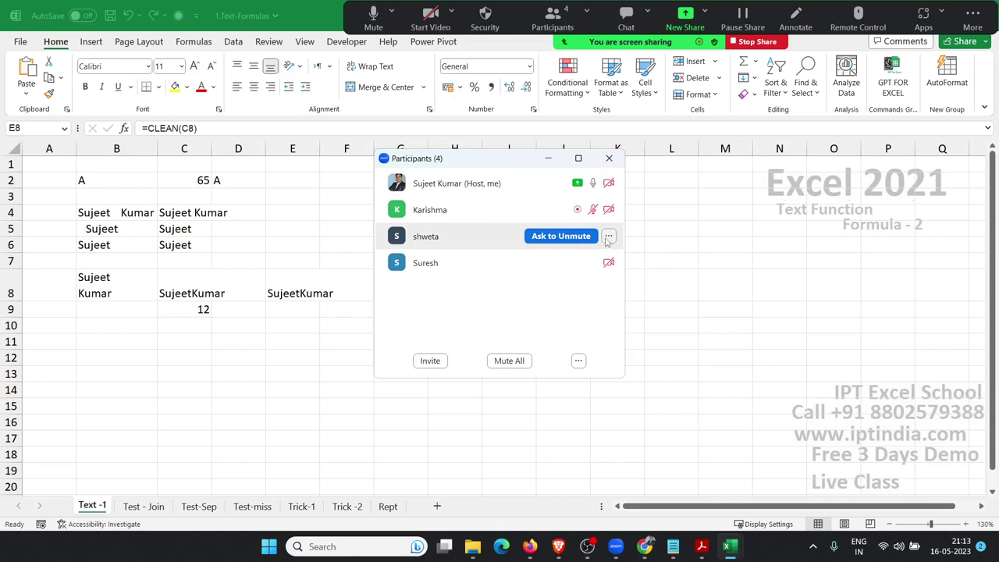
{"action": "left_click", "coordinate": [608, 237]}
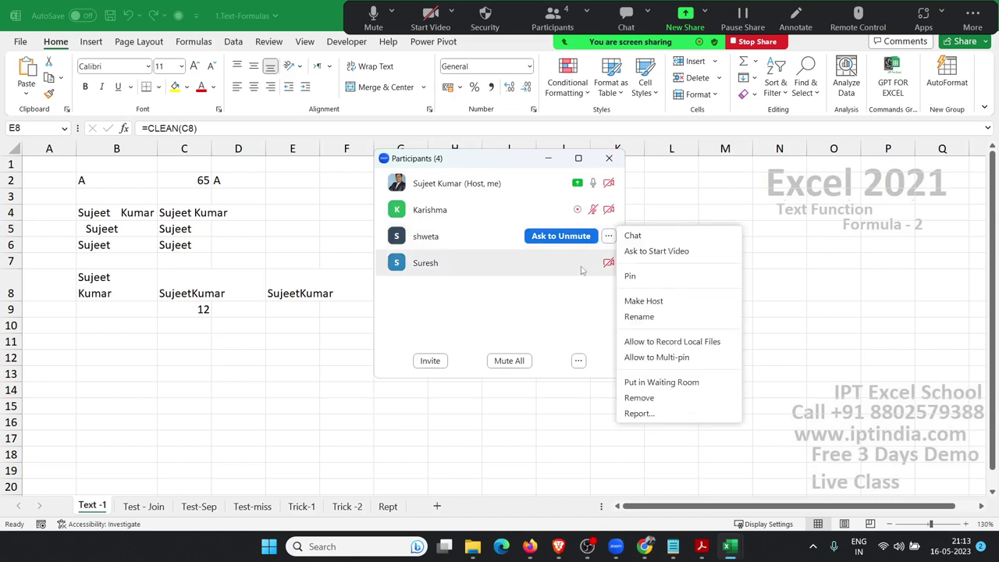
{"action": "left_click", "coordinate": [550, 293]}
{"action": "left_click", "coordinate": [608, 158]}
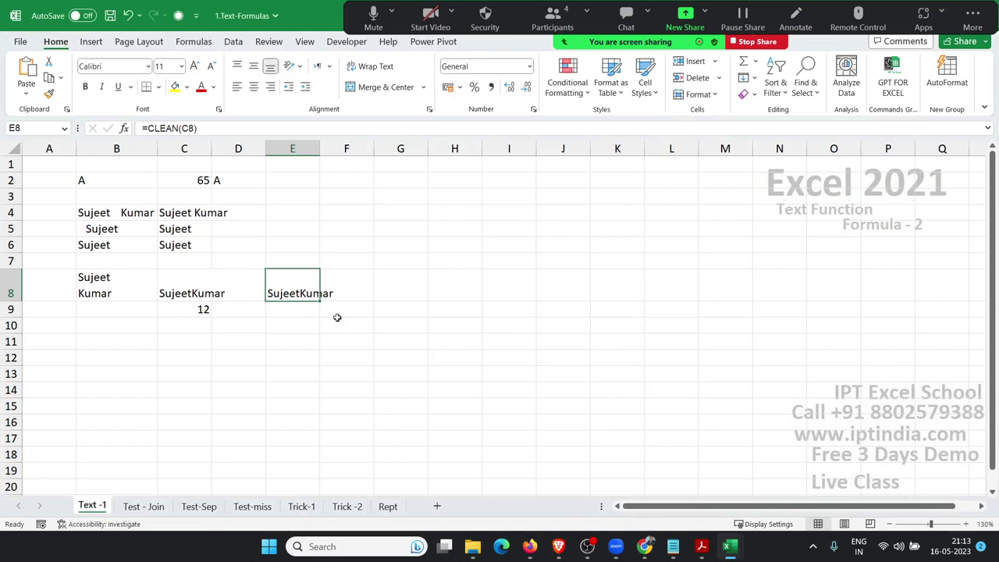
{"action": "double_click", "coordinate": [301, 290]}
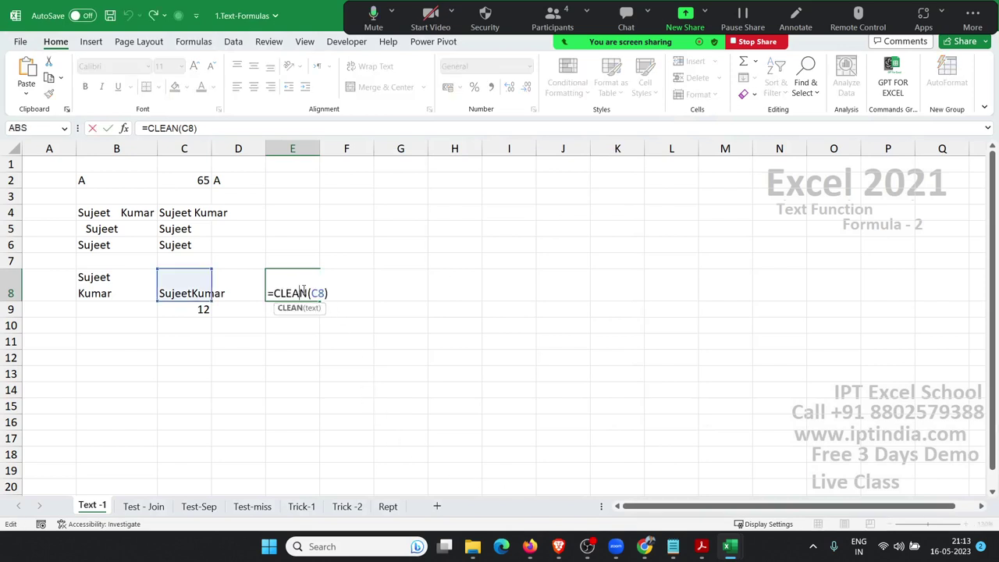
{"action": "key", "text": "Escape"}
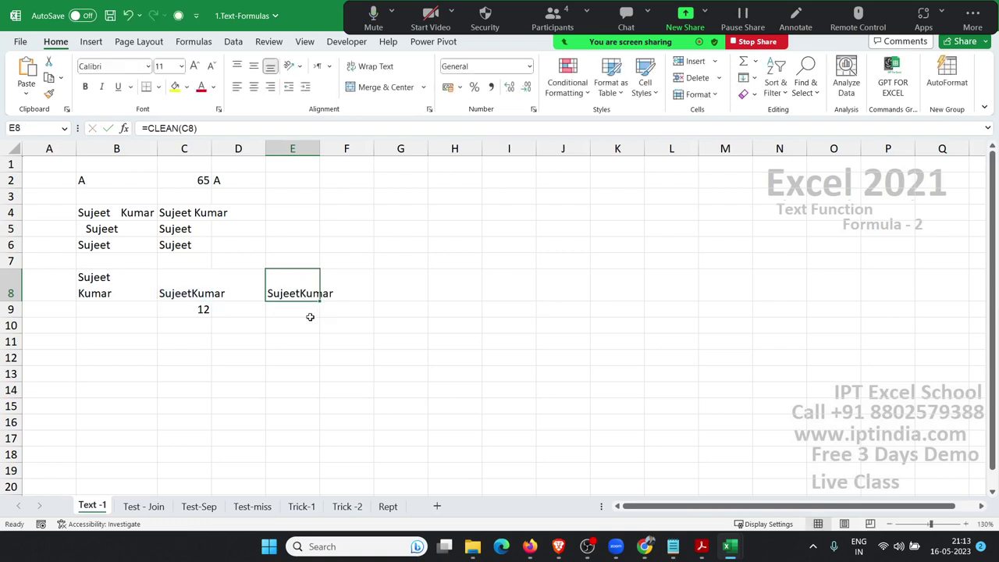
{"action": "left_click", "coordinate": [309, 315]}
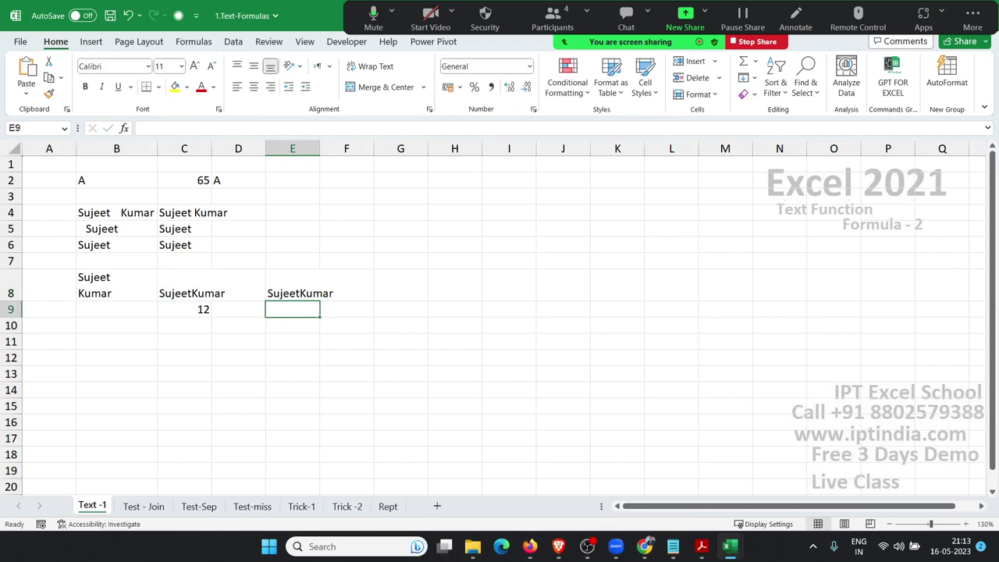
{"action": "left_click", "coordinate": [644, 546]}
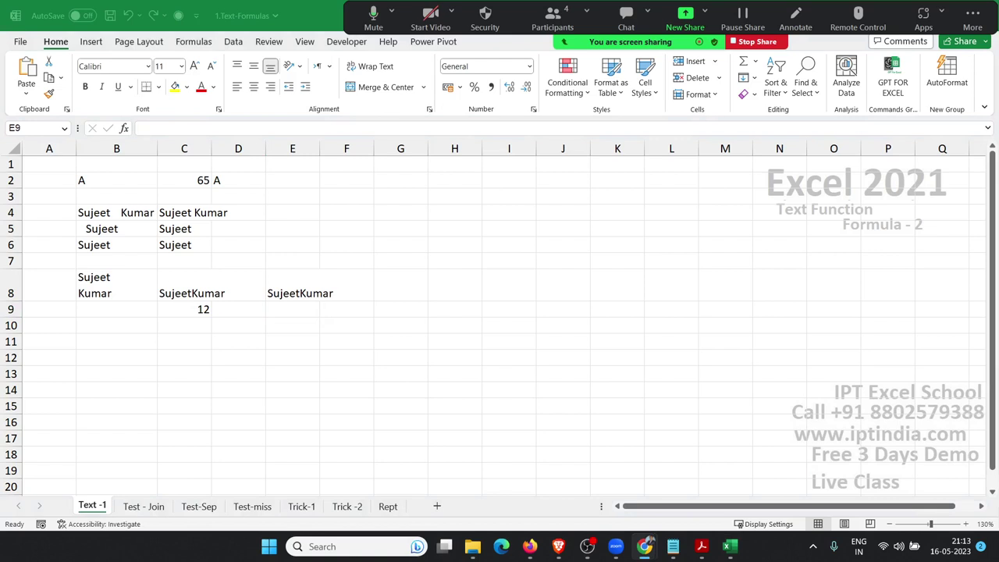
{"action": "key", "text": "alt+Tab"}
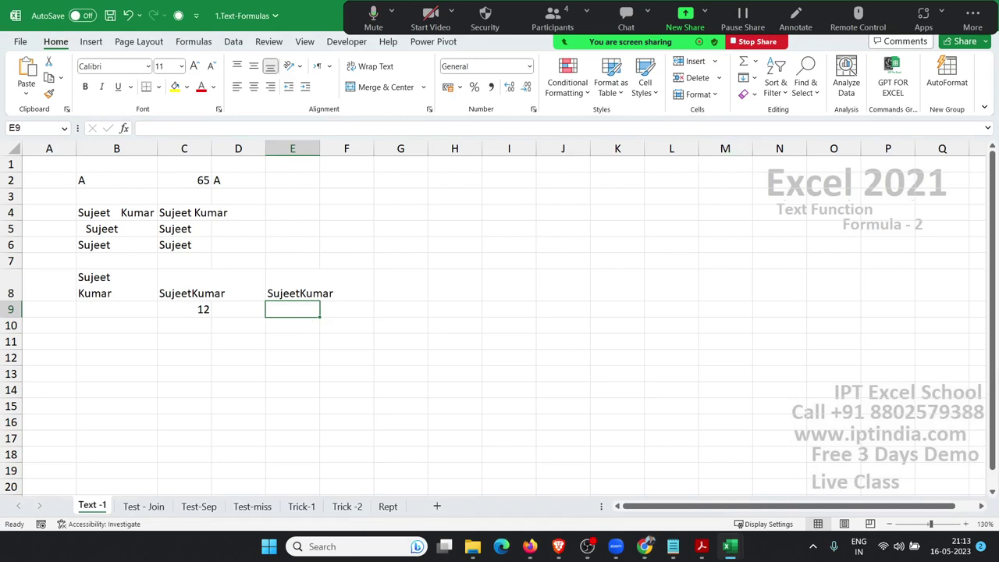
{"action": "key", "text": "alt+Tab"}
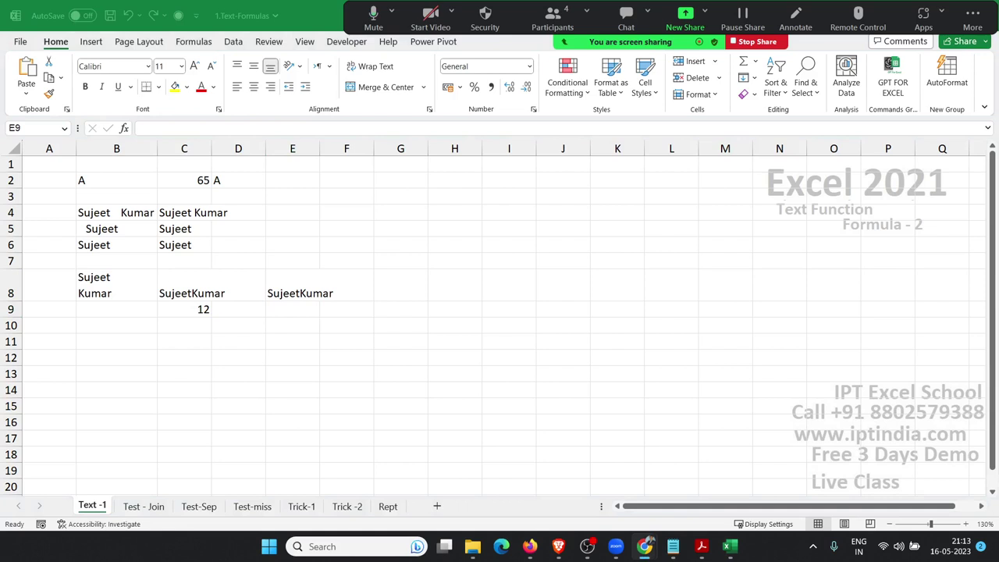
{"action": "left_click", "coordinate": [263, 308]}
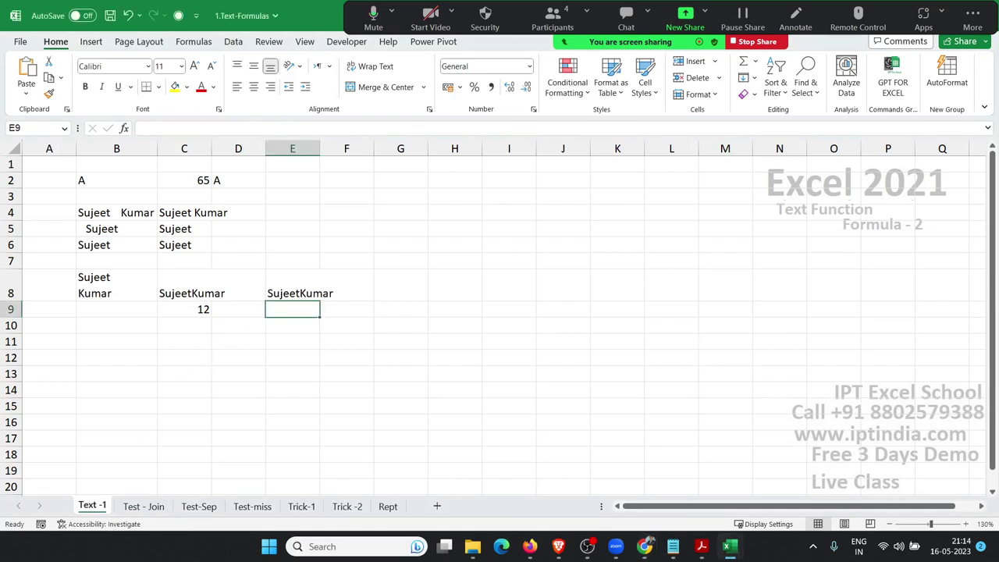
{"action": "key", "text": "alt+Tab"}
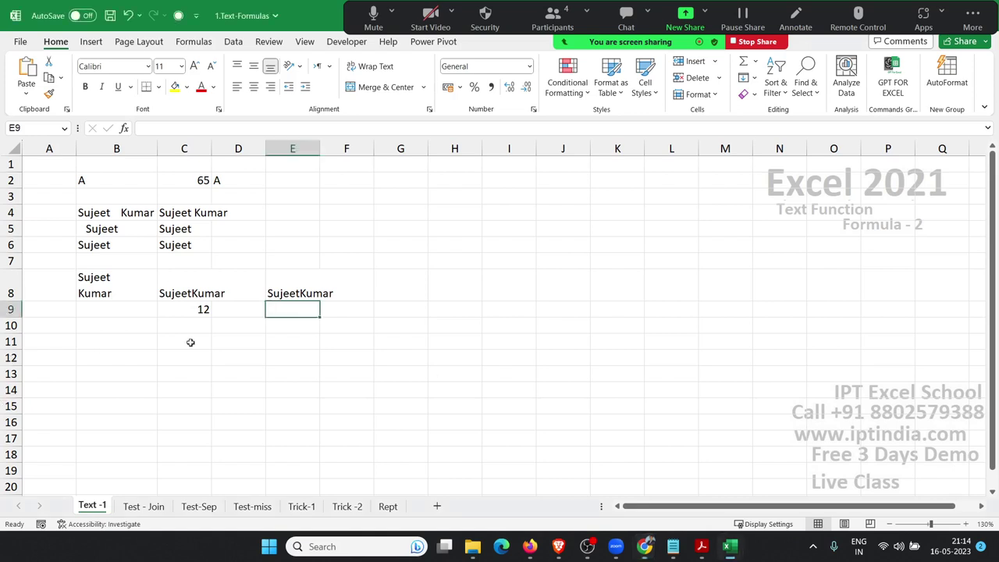
Step: Enter 123.365.965 in I1 and widen column I to fit it
{"action": "left_click", "coordinate": [505, 171]}
{"action": "type", "text": "123"}
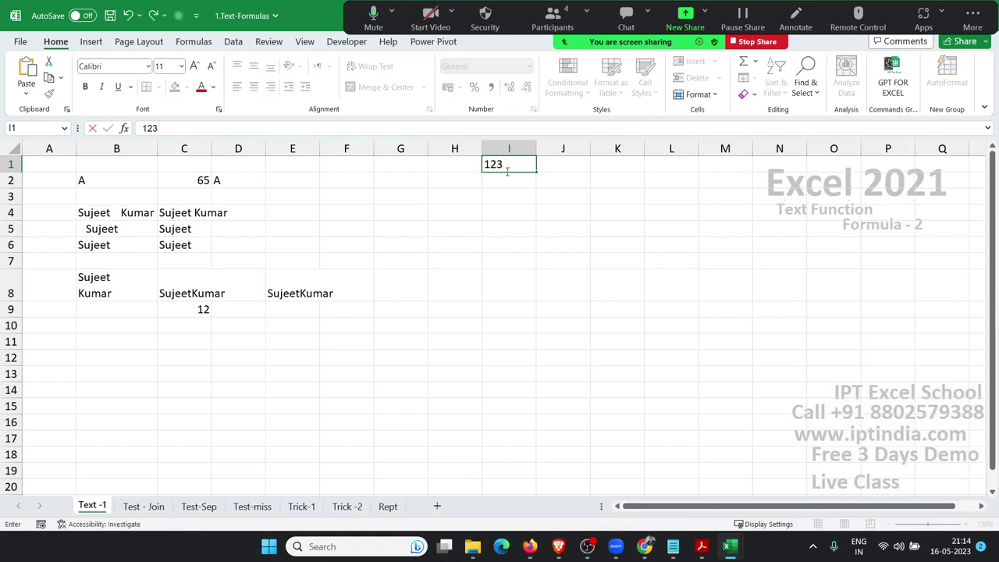
{"action": "type", "text": ".365.96"}
{"action": "type", "text": "5"}
{"action": "key", "text": "Return"}
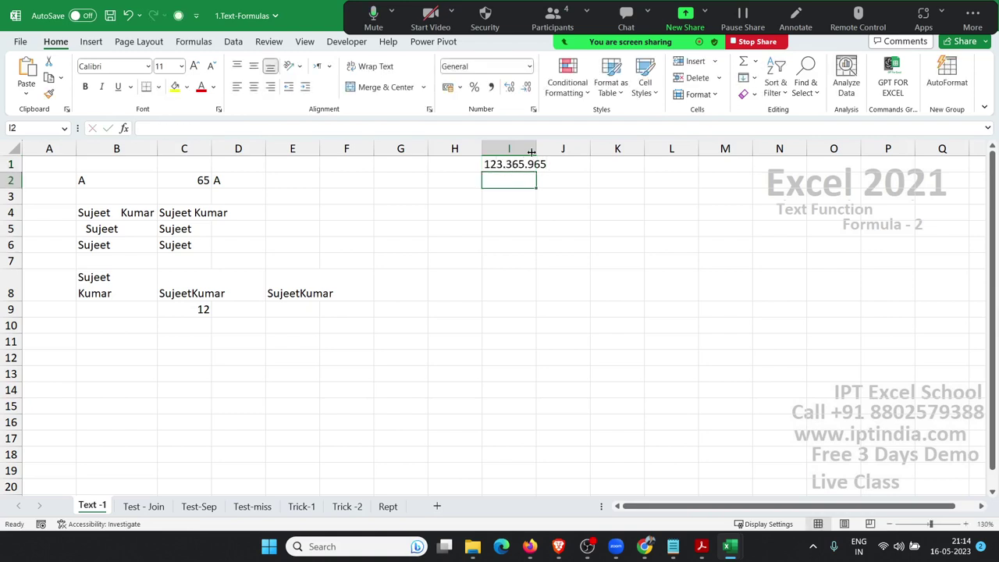
{"action": "double_click", "coordinate": [536, 149]}
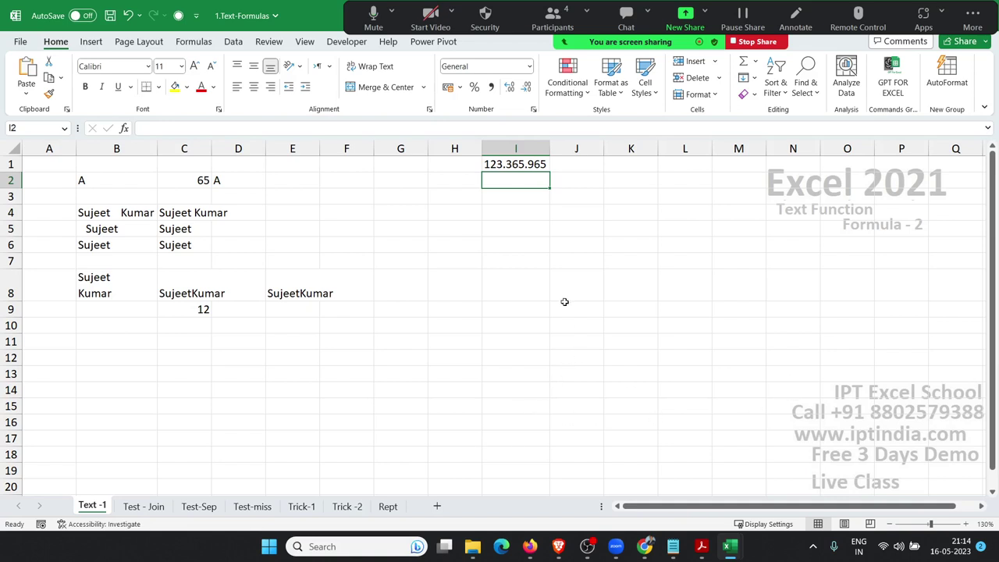
Step: Enter =SUBSTITUTE(I1,".","-") in I2, turning the number into 123-365-965
{"action": "type", "text": "="}
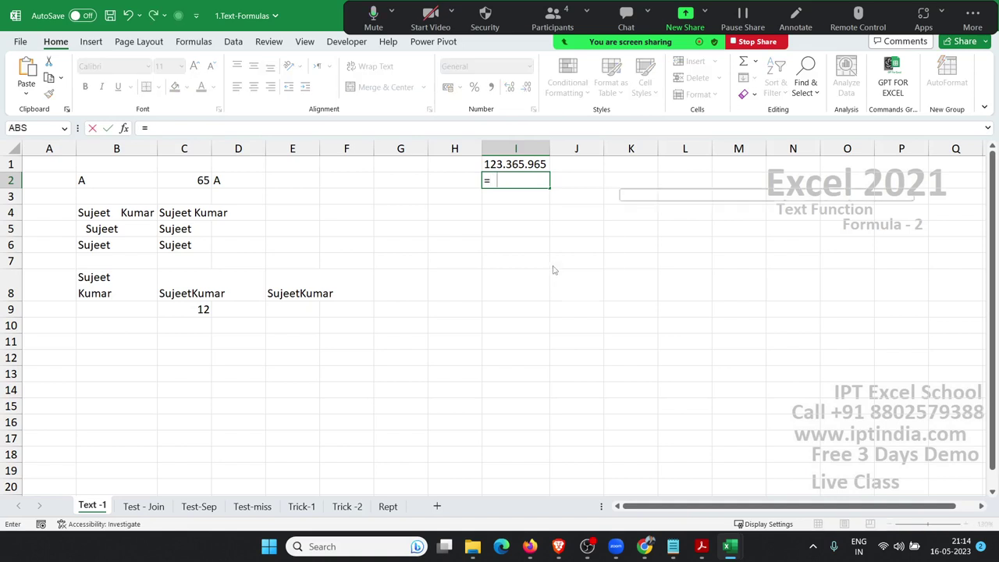
{"action": "type", "text": " b"}
{"action": "key", "text": "BackSpace"}
{"action": "key", "text": "BackSpace"}
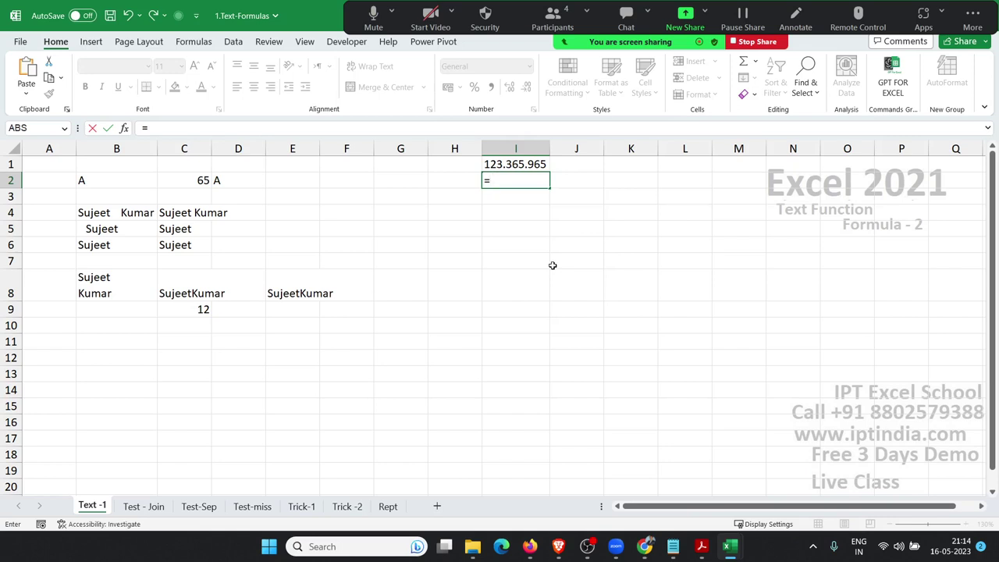
{"action": "type", "text": "sub"}
{"action": "key", "text": "Tab"}
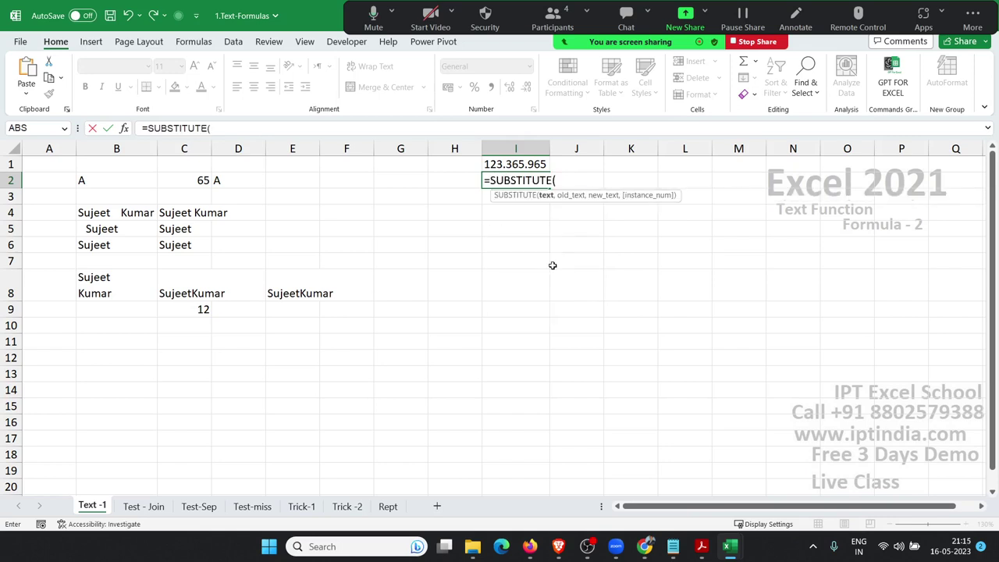
{"action": "key", "text": "Up"}
{"action": "type", "text": ","}
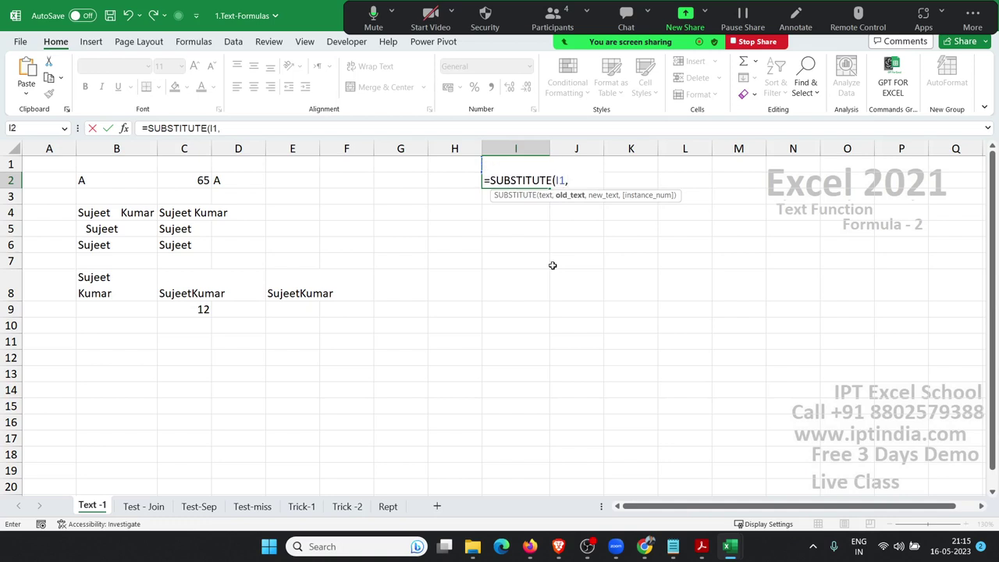
{"action": "type", "text": "\"\","}
{"action": "type", "text": "\"\""}
{"action": "key", "text": "BackSpace"}
{"action": "key", "text": "BackSpace"}
{"action": "key", "text": "BackSpace"}
{"action": "type", "text": ",\"-"}
{"action": "type", "text": "\")"}
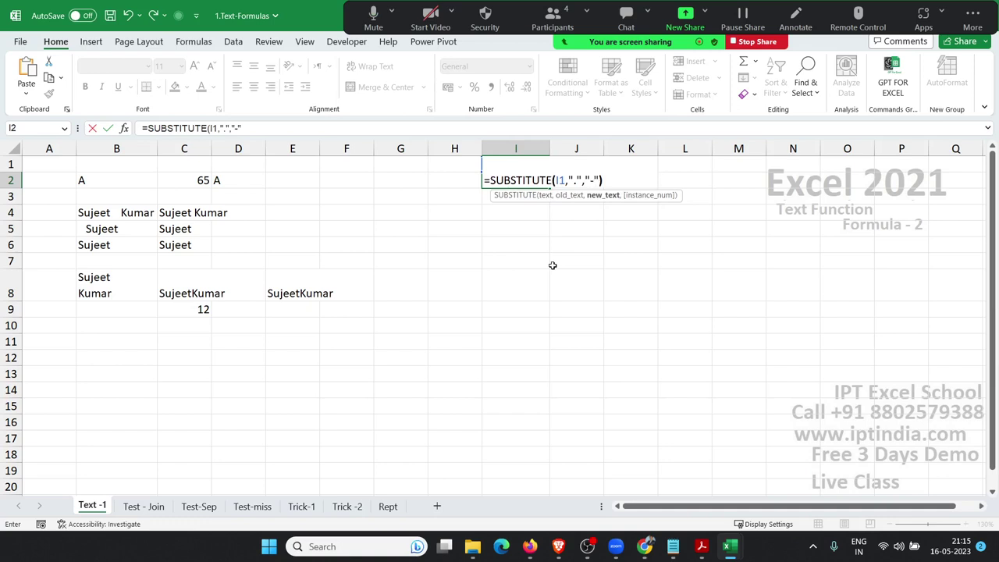
{"action": "key", "text": "Return"}
{"action": "key", "text": "Up"}
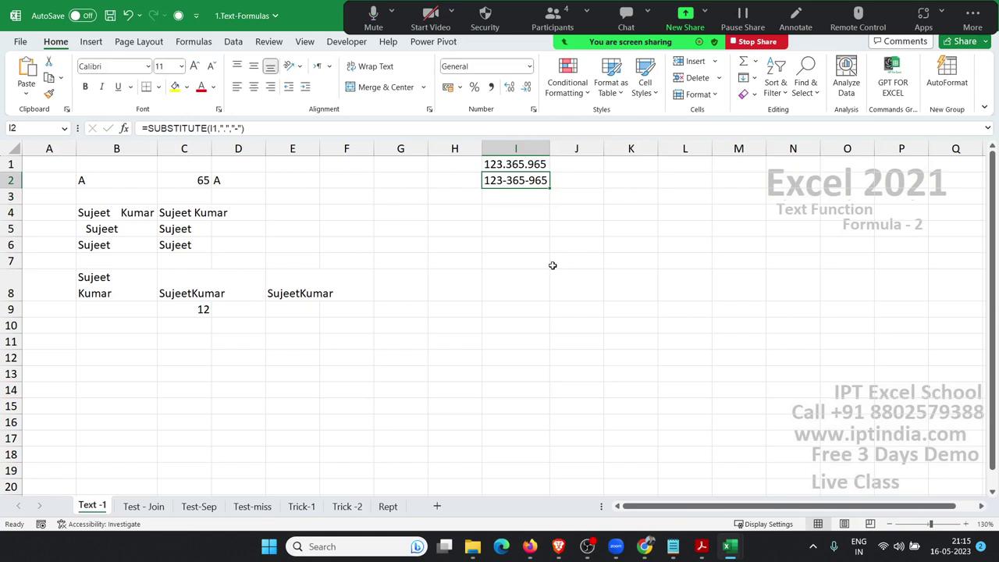
{"action": "key", "text": "Up"}
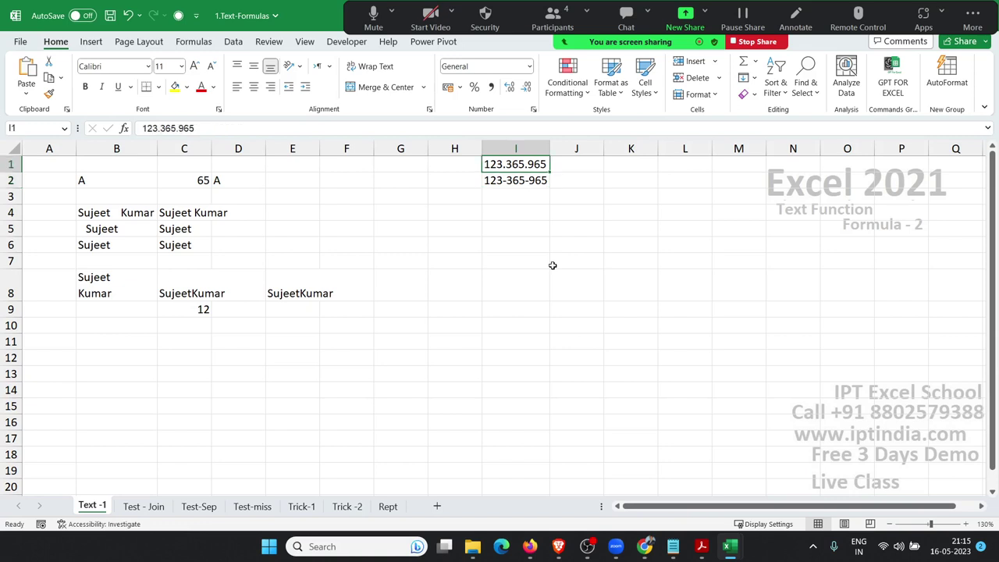
{"action": "key", "text": "Down"}
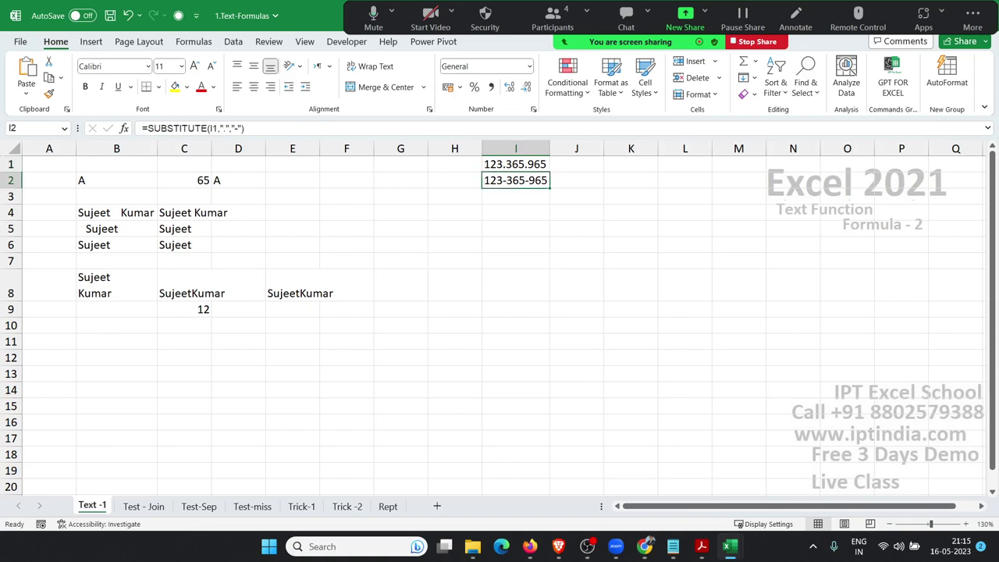
{"action": "key", "text": "alt+Tab"}
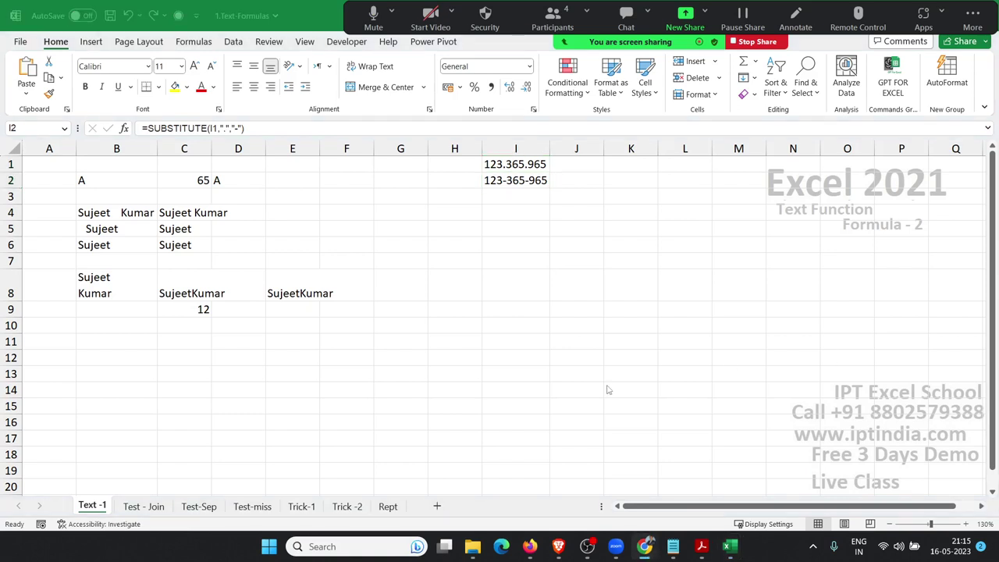
Step: Enter =REPLACE(I2,4,1,"/") in I3, giving 123/365-965
{"action": "left_click", "coordinate": [518, 183]}
{"action": "left_click", "coordinate": [513, 196]}
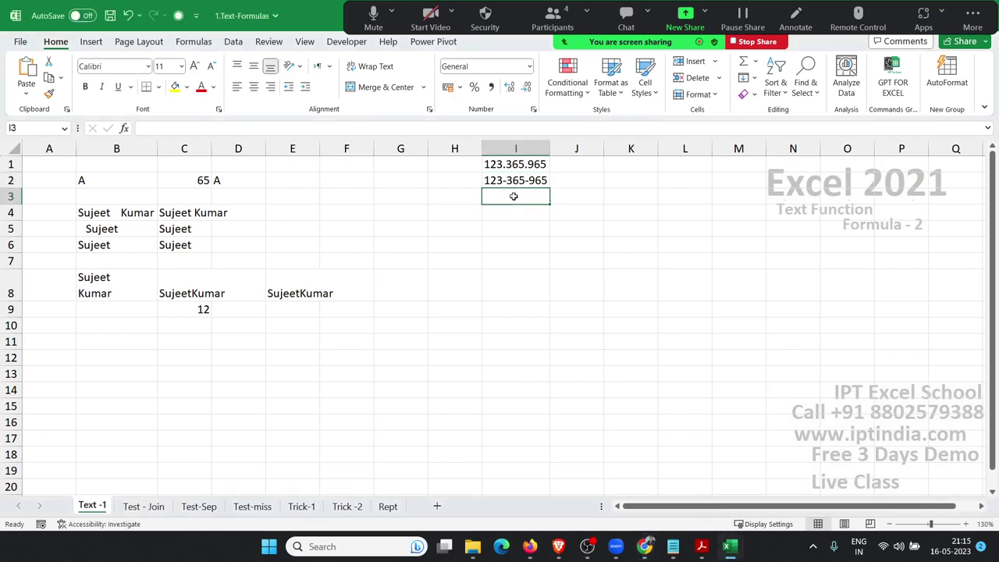
{"action": "type", "text": "=re"}
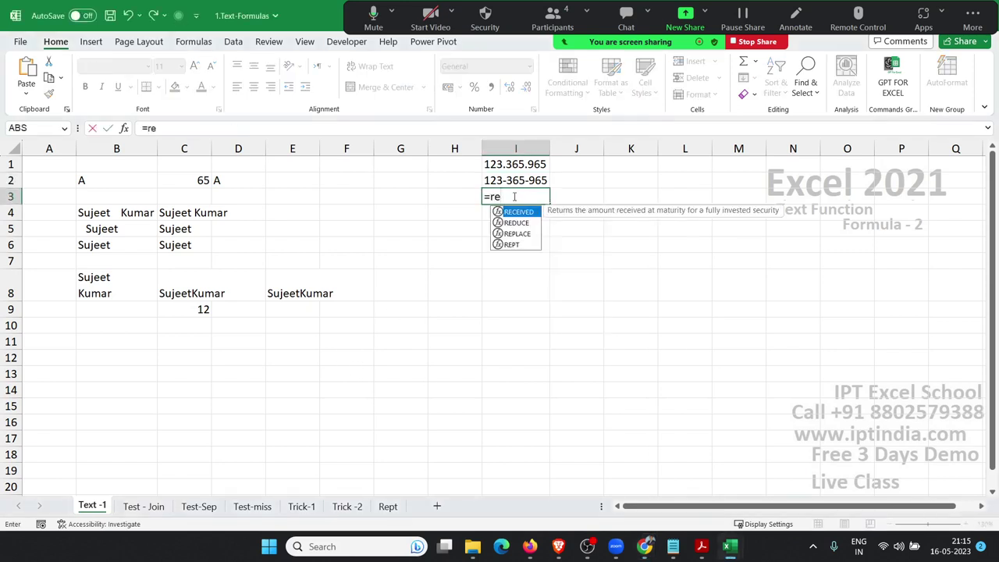
{"action": "key", "text": "Down"}
{"action": "key", "text": "Down"}
{"action": "key", "text": "Tab"}
{"action": "key", "text": "Up"}
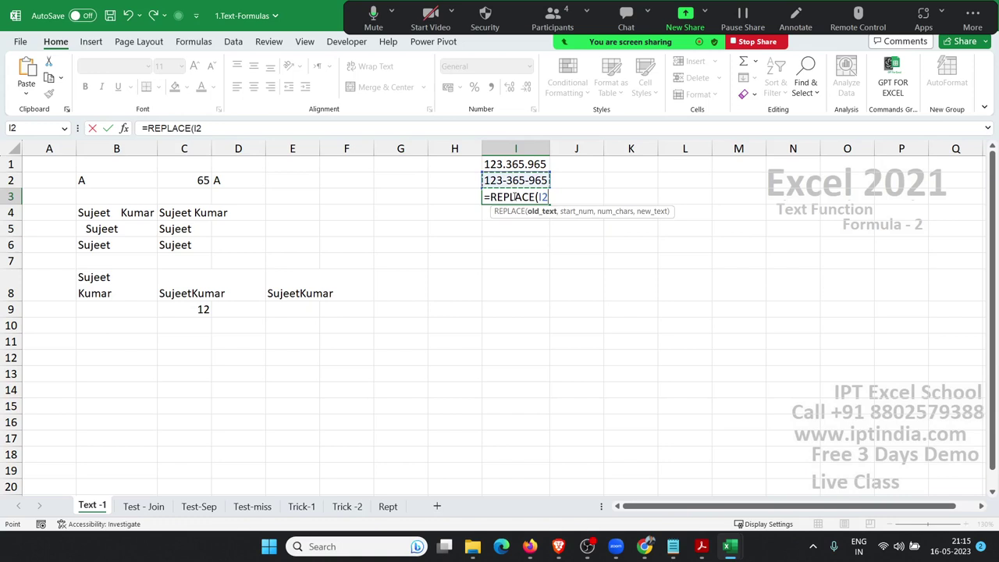
{"action": "type", "text": ","}
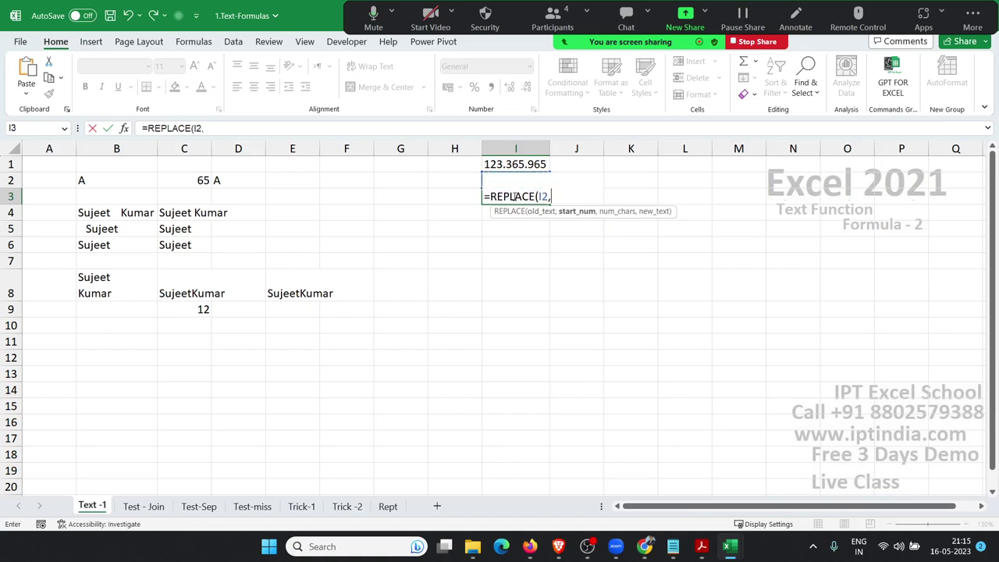
{"action": "key", "text": "BackSpace"}
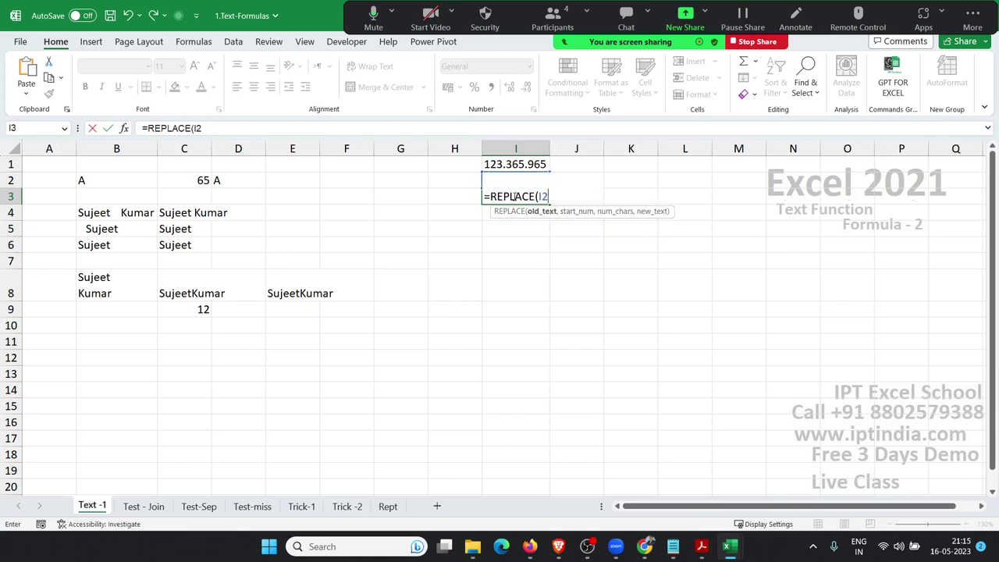
{"action": "type", "text": ","}
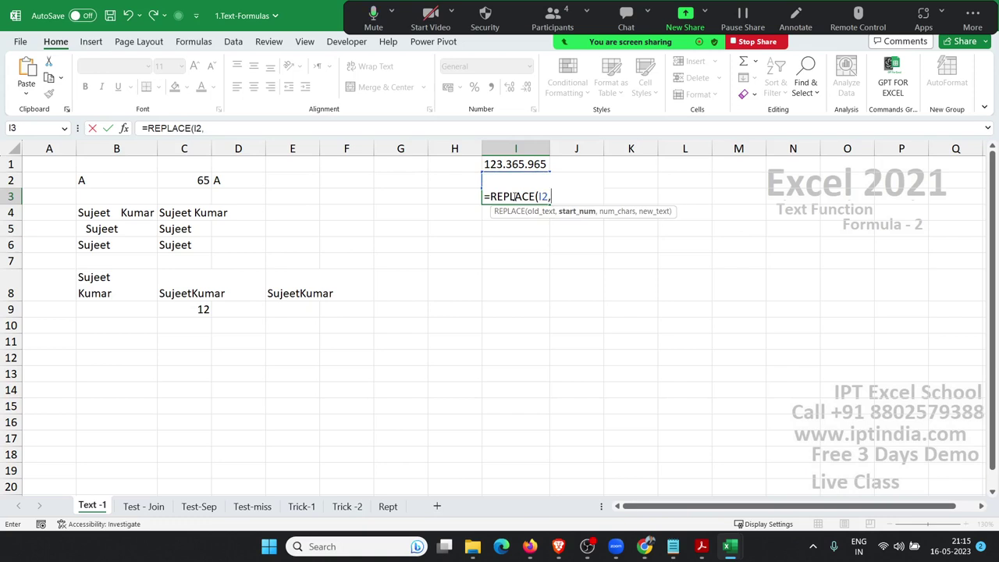
{"action": "type", "text": "4,1"}
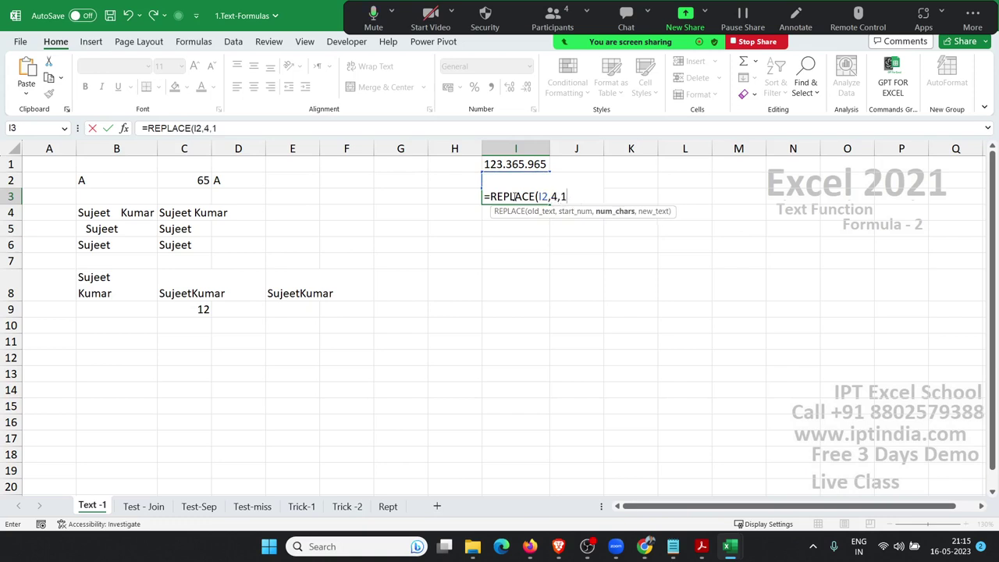
{"action": "type", "text": ",\"/"}
{"action": "type", "text": ")"}
{"action": "key", "text": "Return"}
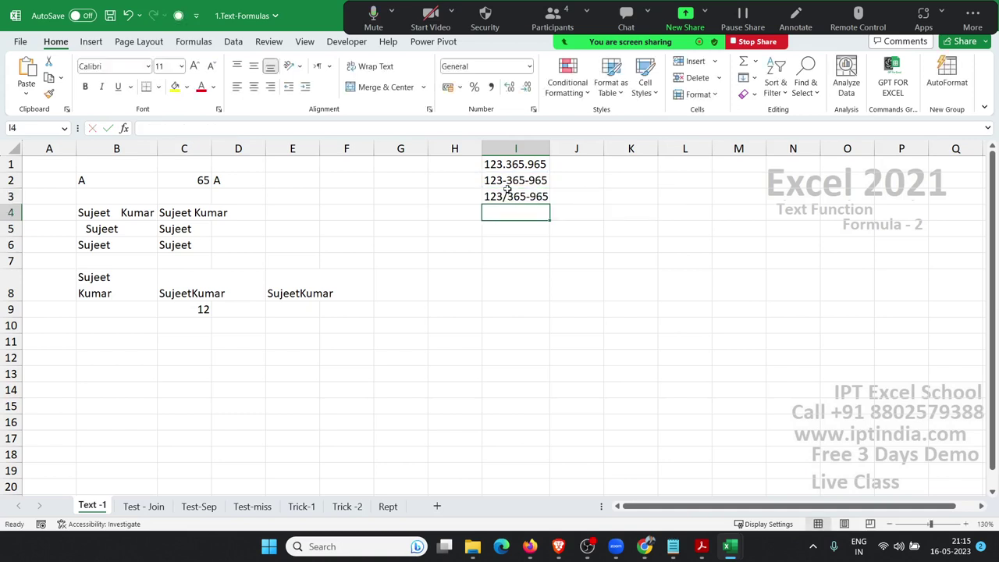
{"action": "left_click", "coordinate": [515, 198]}
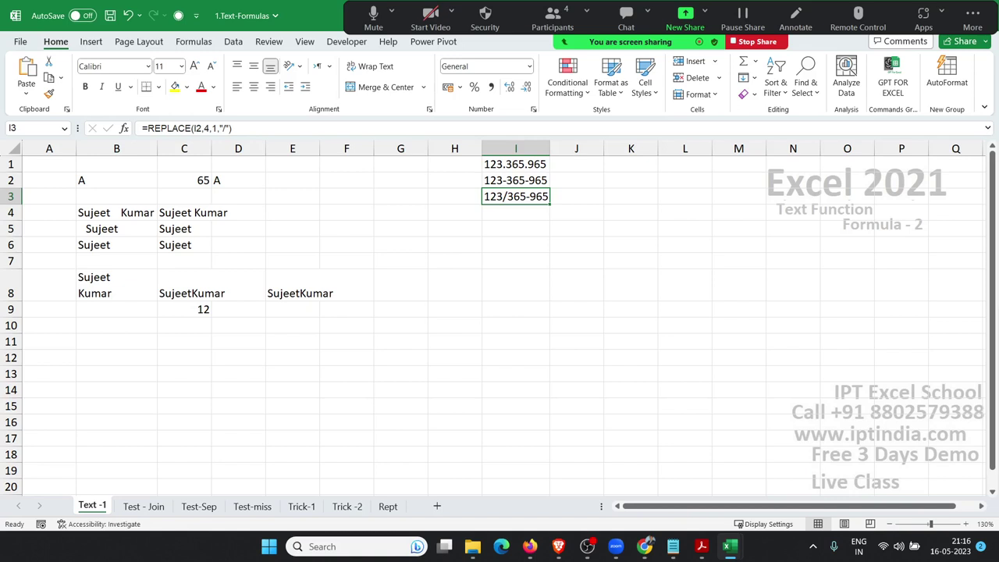
Step: Revisit the CLEAN formula in E8 and begin editing cell B10
{"action": "key", "text": "alt+Tab"}
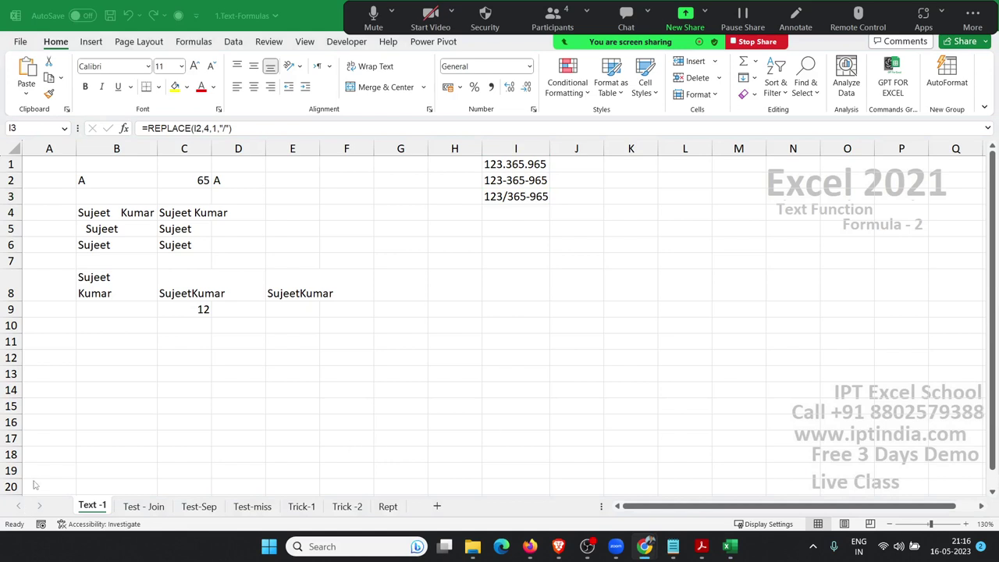
{"action": "key", "text": "alt+Tab"}
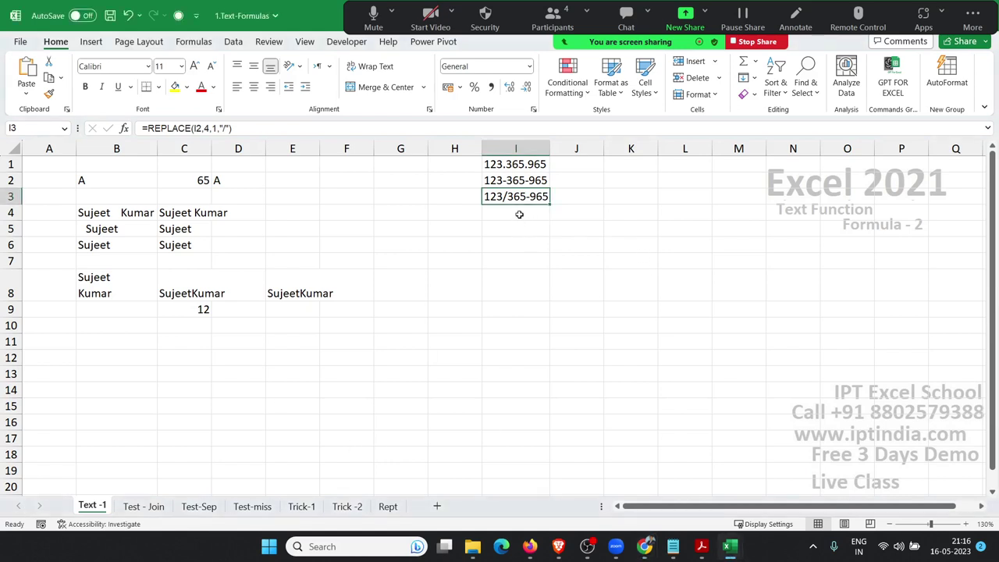
{"action": "left_click", "coordinate": [264, 313]}
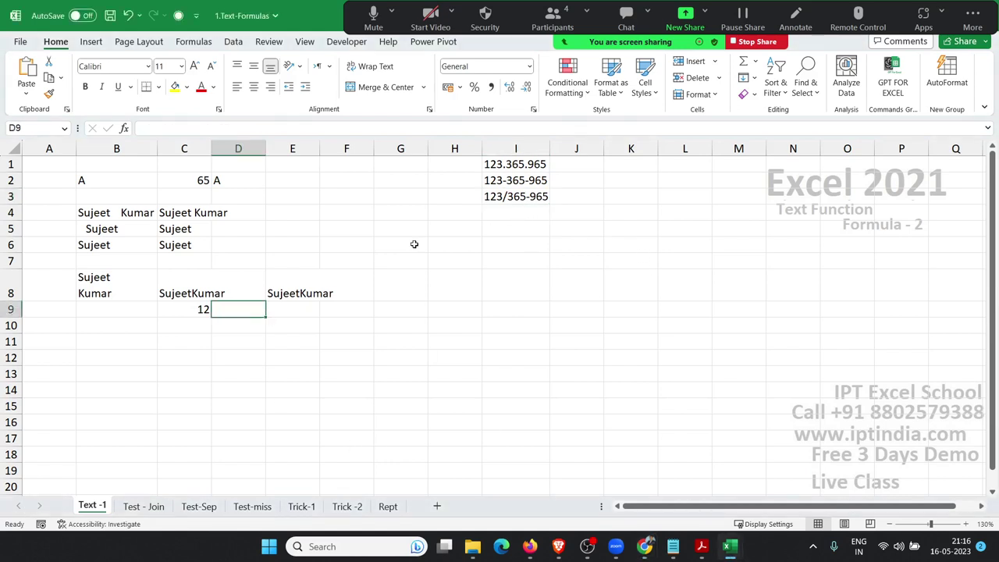
{"action": "left_click", "coordinate": [493, 198]}
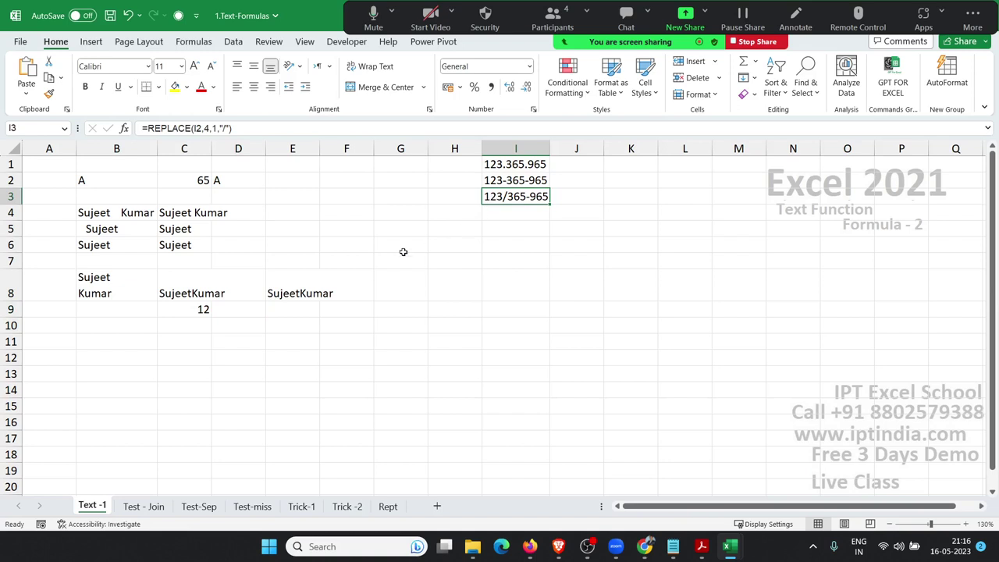
{"action": "left_click", "coordinate": [316, 295]}
{"action": "left_click", "coordinate": [119, 332]}
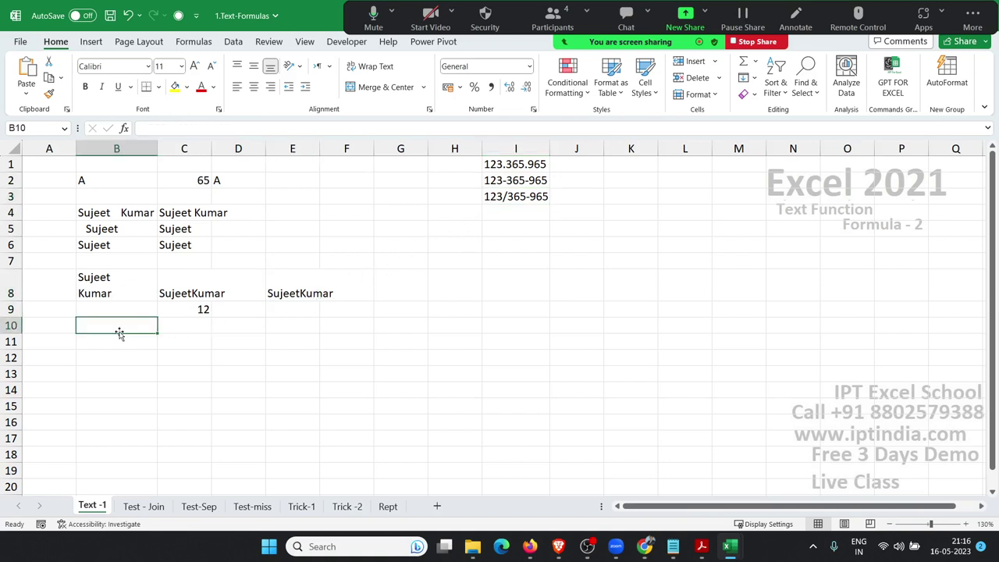
{"action": "double_click", "coordinate": [119, 331]}
Step: Start a SUBSTITUTE formula on B8 with a line break in B10, then cancel it
{"action": "type", "text": "=sub"}
{"action": "key", "text": "Tab"}
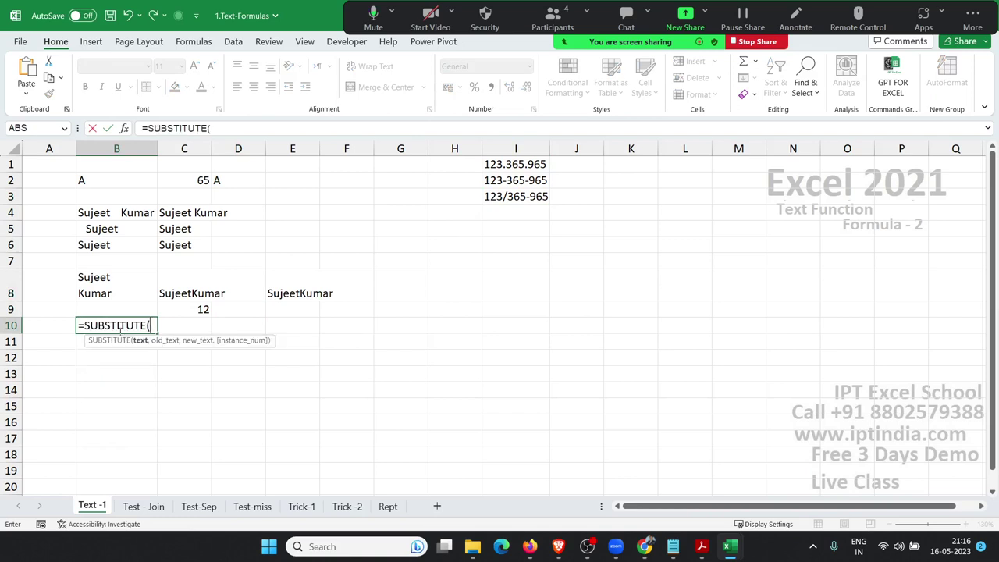
{"action": "key", "text": "Up"}
{"action": "key", "text": "Up"}
{"action": "type", "text": ","}
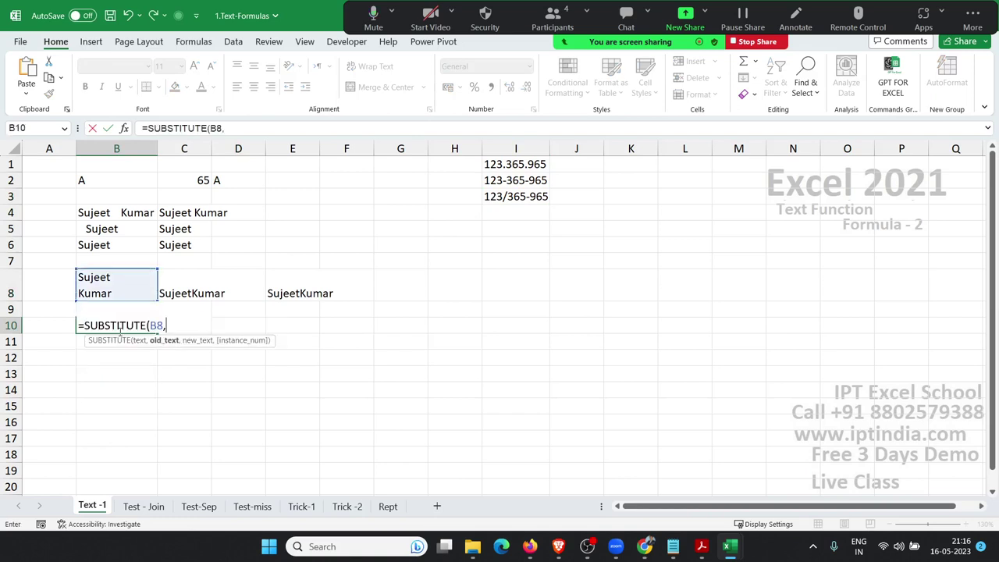
{"action": "type", "text": "\""}
{"action": "key", "text": "alt+Return"}
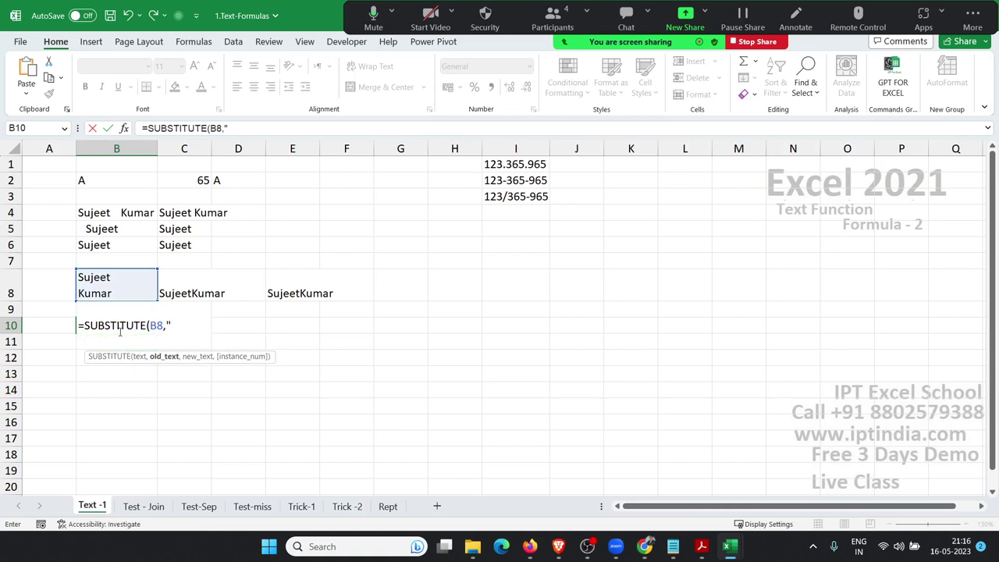
{"action": "key", "text": "Escape"}
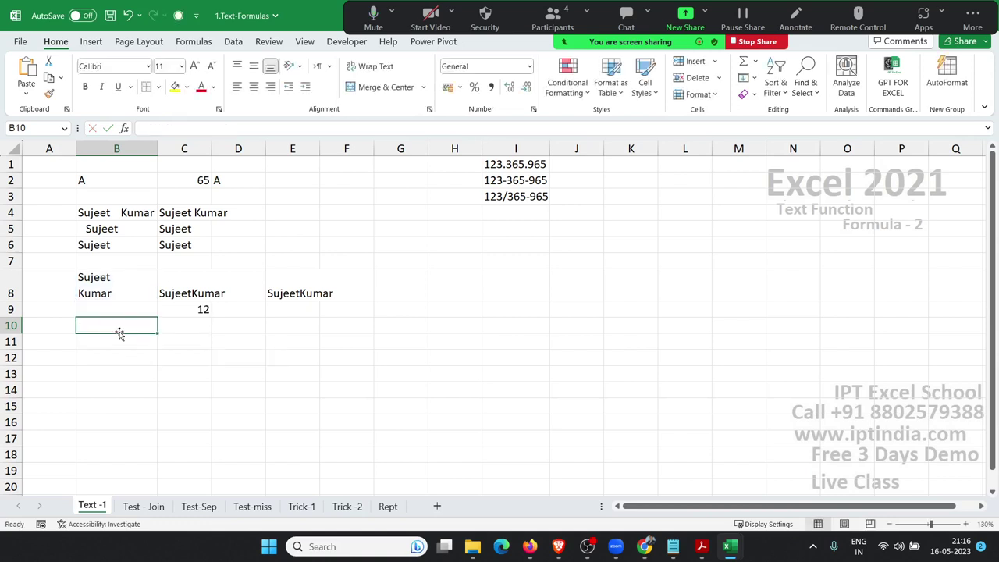
Step: Enter only an Alt+Enter line break in A12, making row 12 taller
{"action": "left_click", "coordinate": [198, 176]}
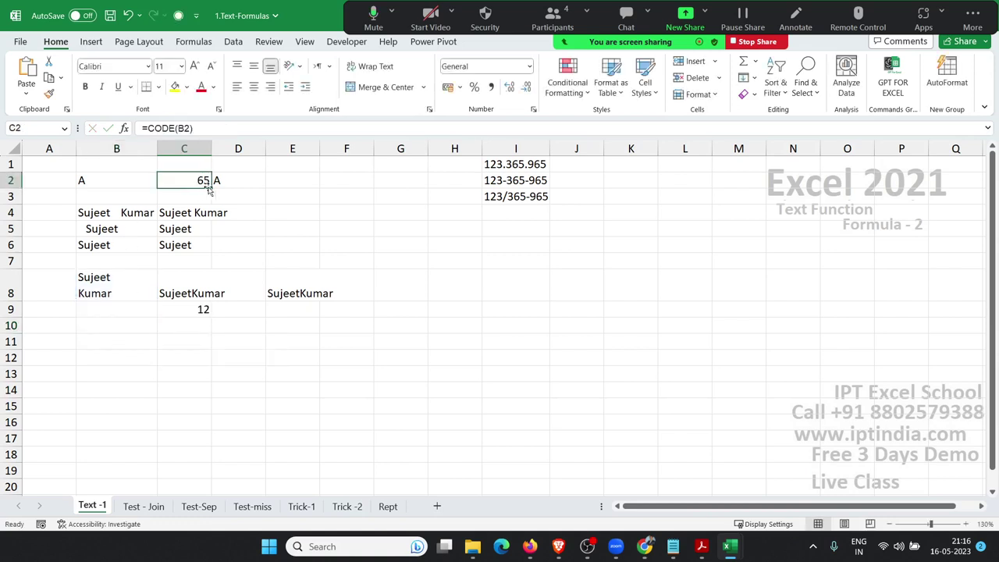
{"action": "left_click", "coordinate": [56, 357]}
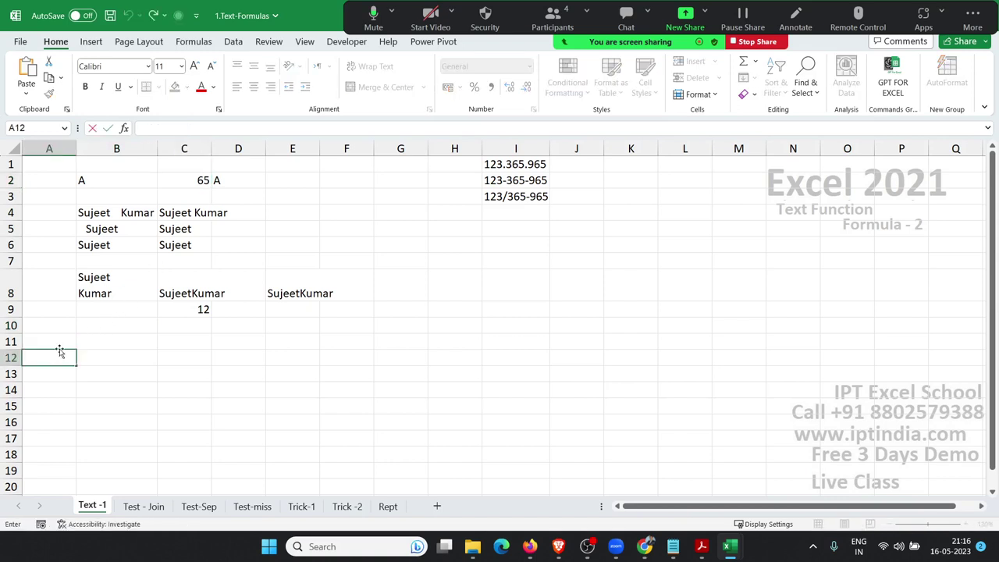
{"action": "key", "text": "alt+Return"}
{"action": "key", "text": "Return"}
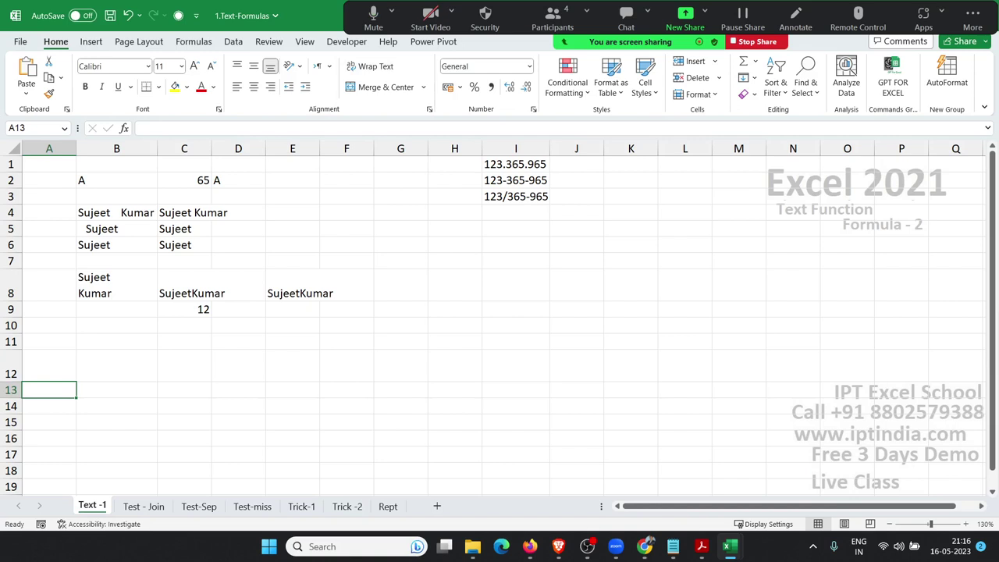
Step: Enter =CODE(A12) in B12, returning 10 for the line-break character
{"action": "left_click", "coordinate": [81, 377]}
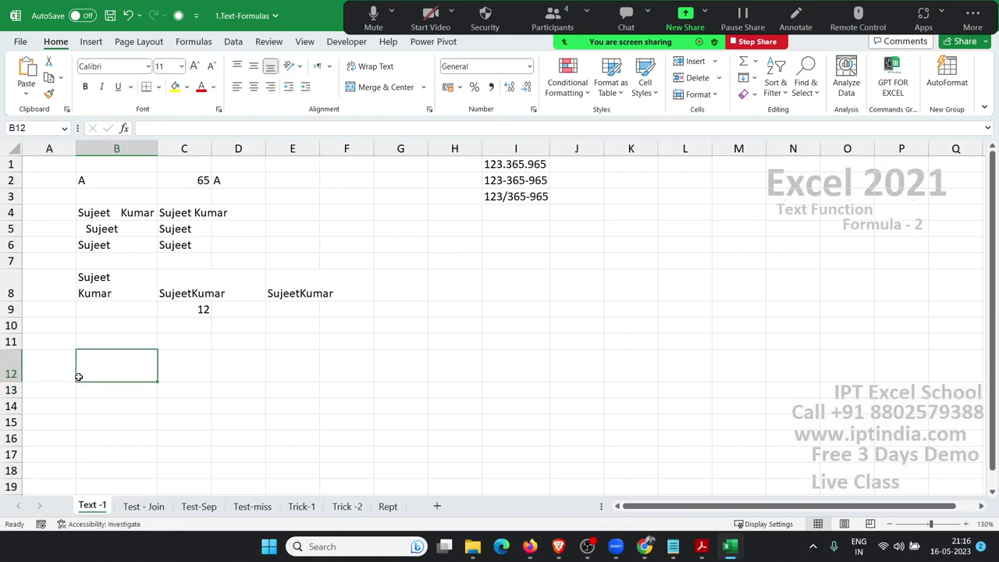
{"action": "type", "text": "="}
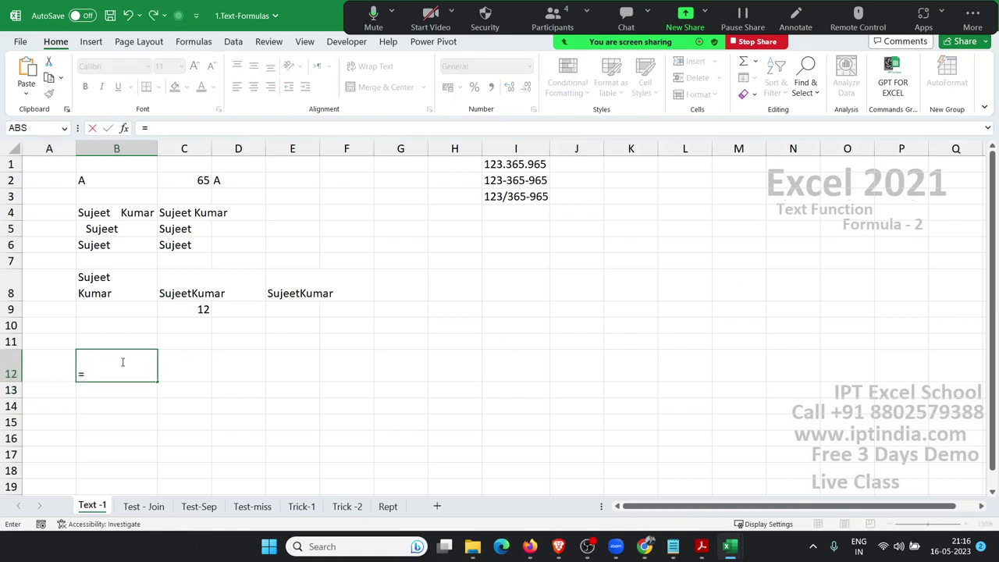
{"action": "type", "text": "code("}
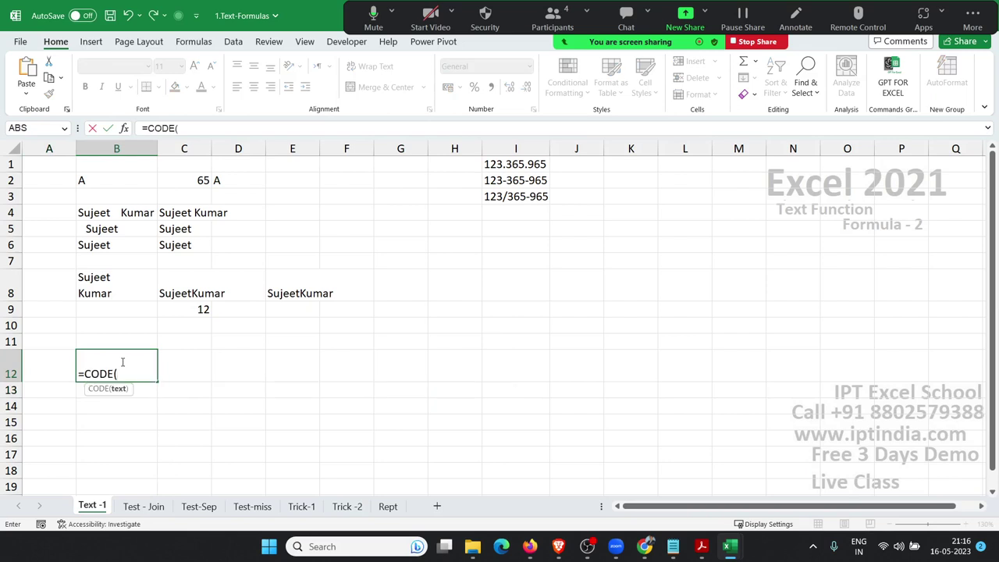
{"action": "key", "text": "Left"}
{"action": "key", "text": "Return"}
{"action": "left_click", "coordinate": [122, 361]}
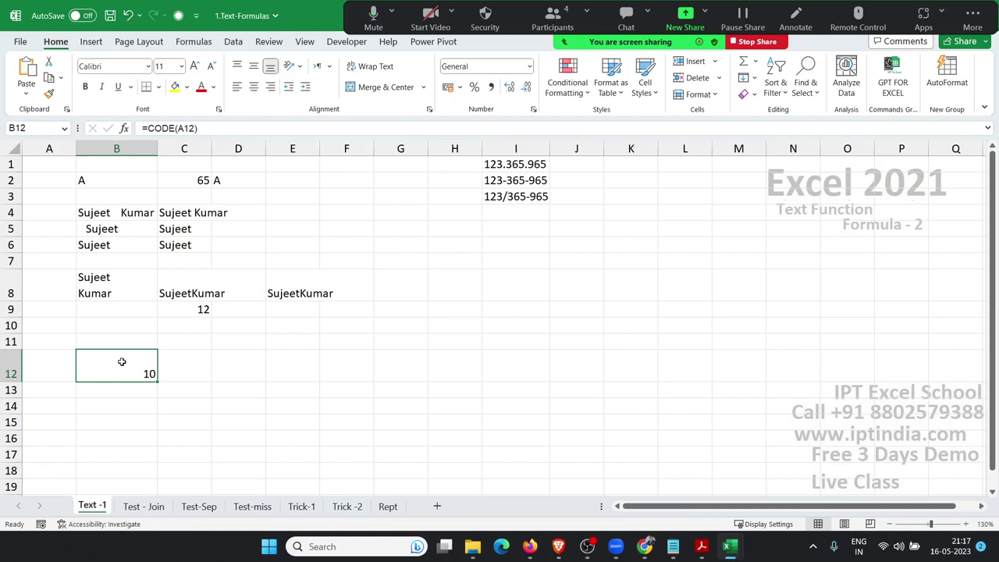
Step: Enter =CHAR(10) in C12 to produce the line-break character
{"action": "key", "text": "Right"}
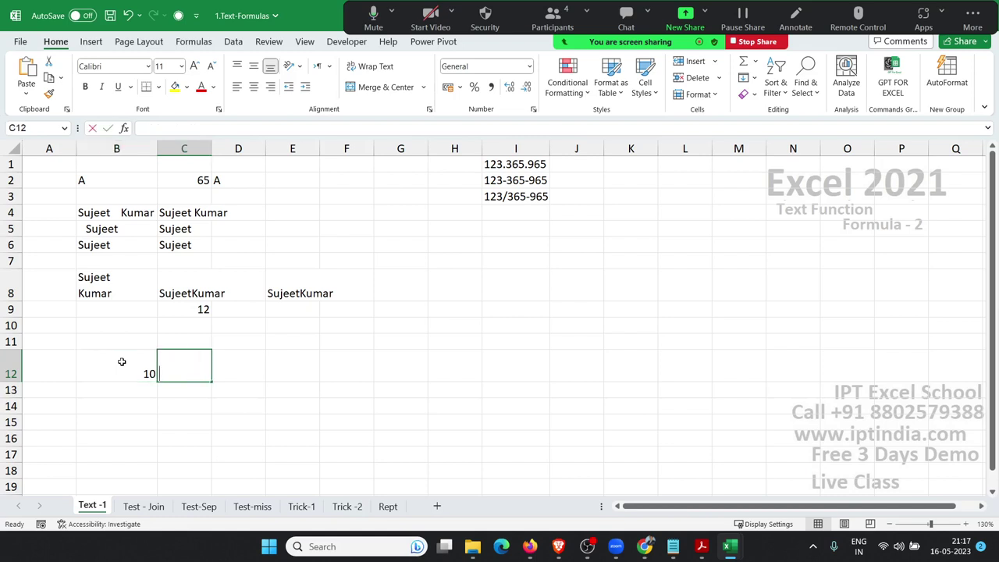
{"action": "type", "text": "=ch"}
{"action": "key", "text": "Tab"}
{"action": "type", "text": "1"}
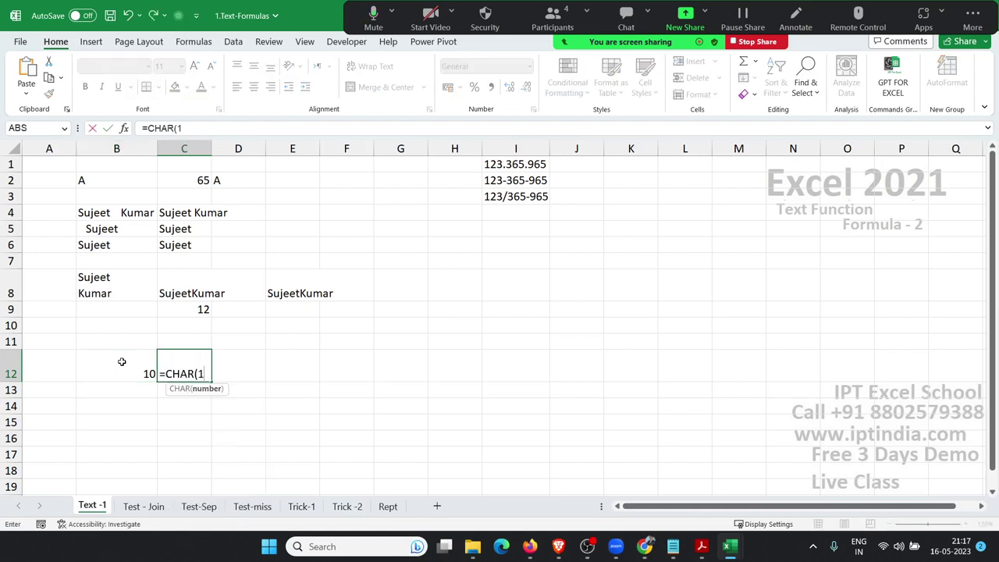
{"action": "type", "text": "0"}
{"action": "key", "text": "Return"}
{"action": "key", "text": "Up"}
{"action": "key", "text": "Up"}
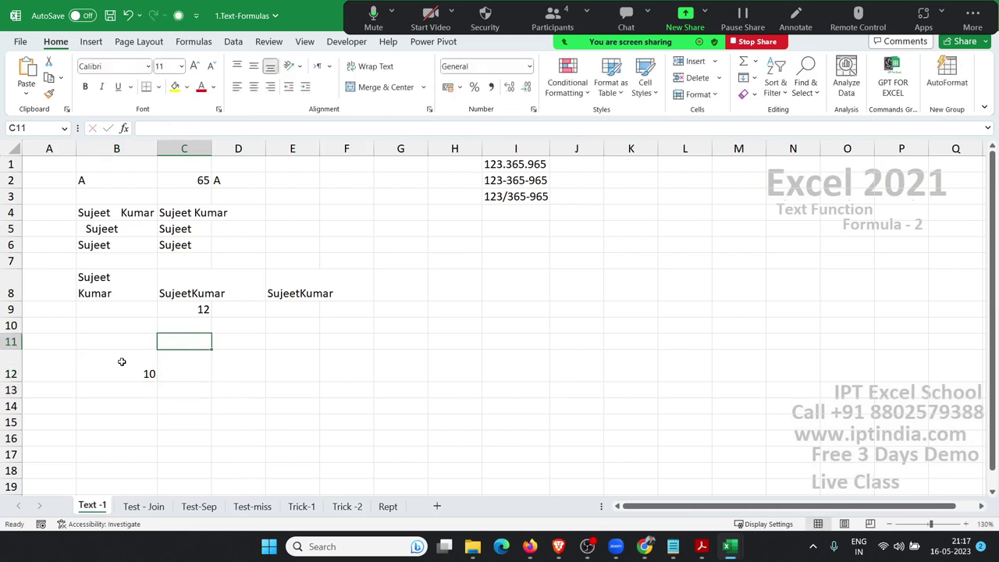
{"action": "key", "text": "Up"}
{"action": "key", "text": "Left"}
{"action": "type", "text": "=su"}
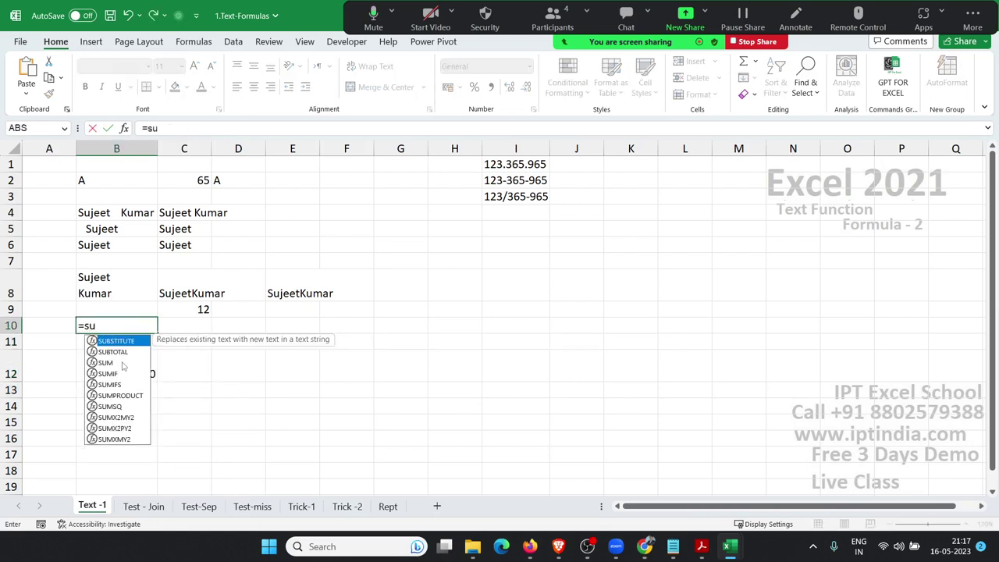
{"action": "type", "text": "b"}
{"action": "key", "text": "Tab"}
{"action": "key", "text": "Up"}
{"action": "key", "text": "Up"}
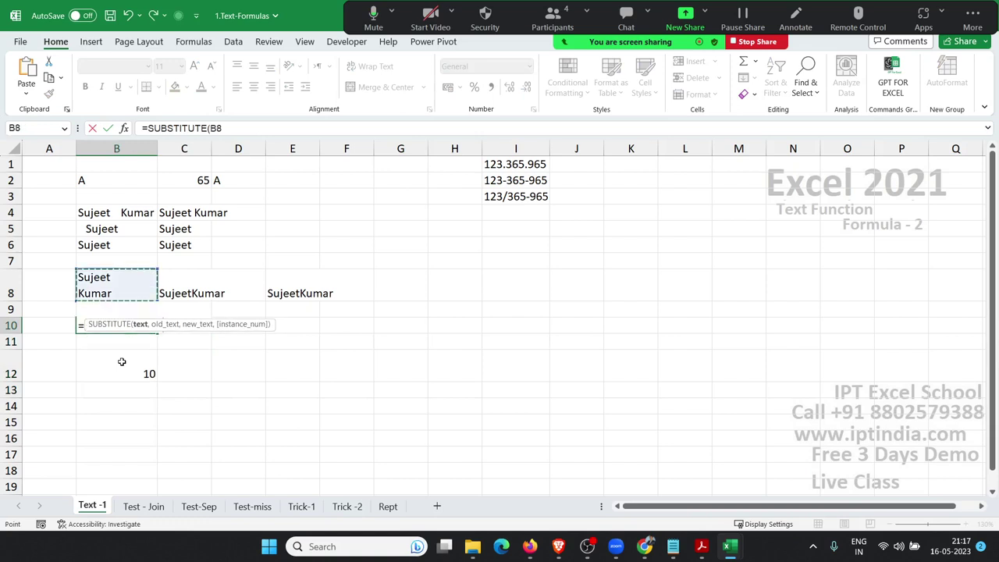
{"action": "type", "text": ",ch"}
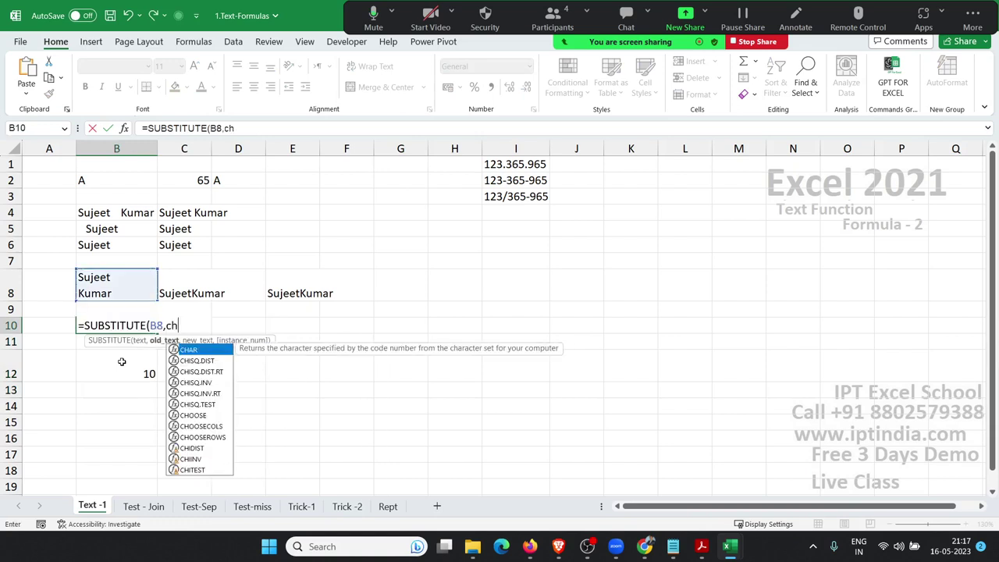
{"action": "key", "text": "Tab"}
{"action": "type", "text": "10)"}
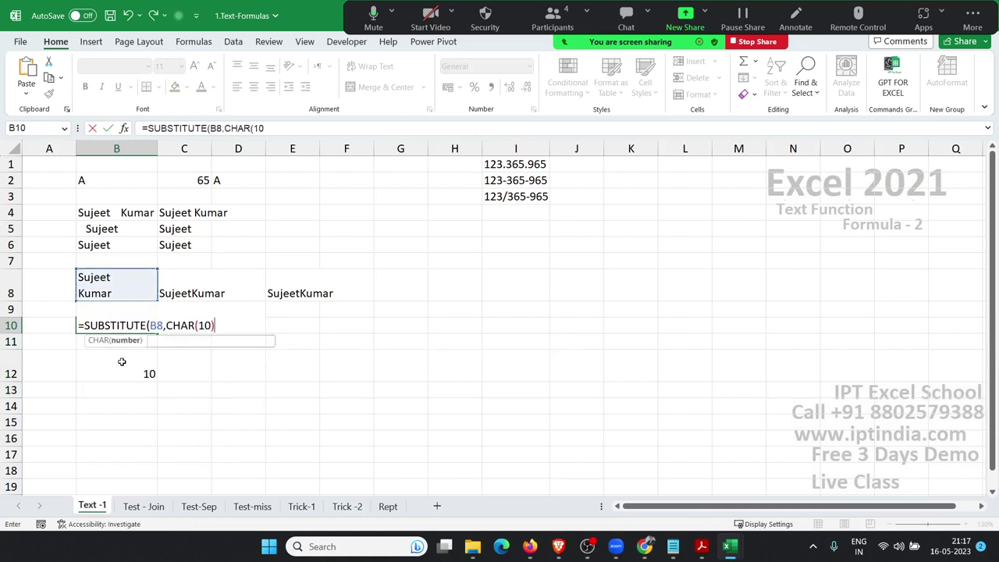
{"action": "type", "text": ",\" \""}
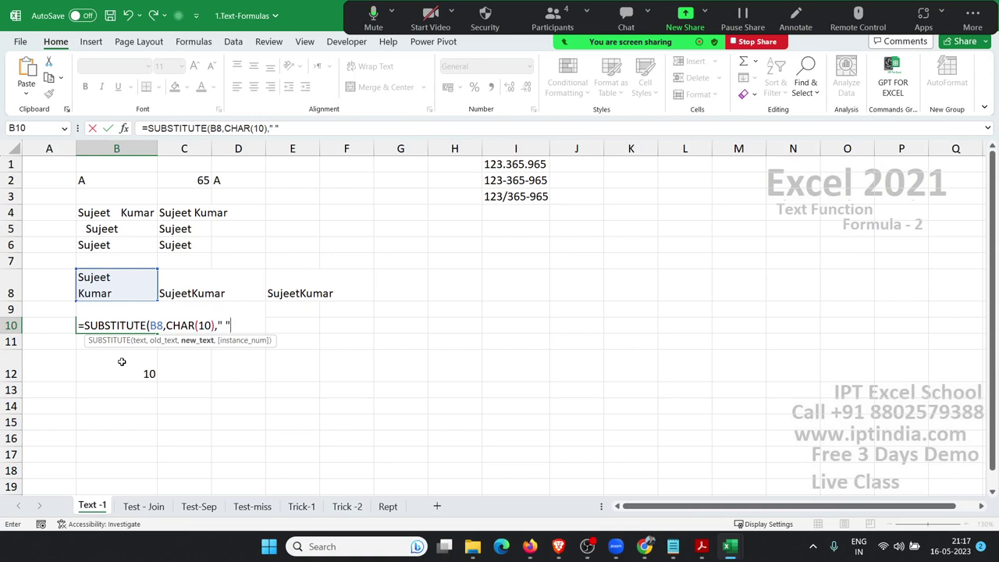
{"action": "type", "text": ")"}
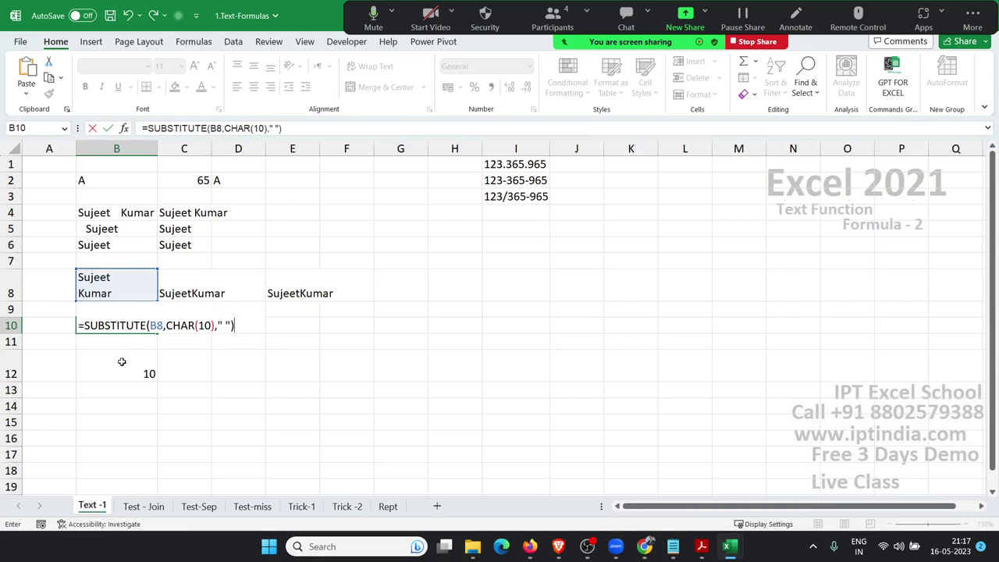
{"action": "key", "text": "Return"}
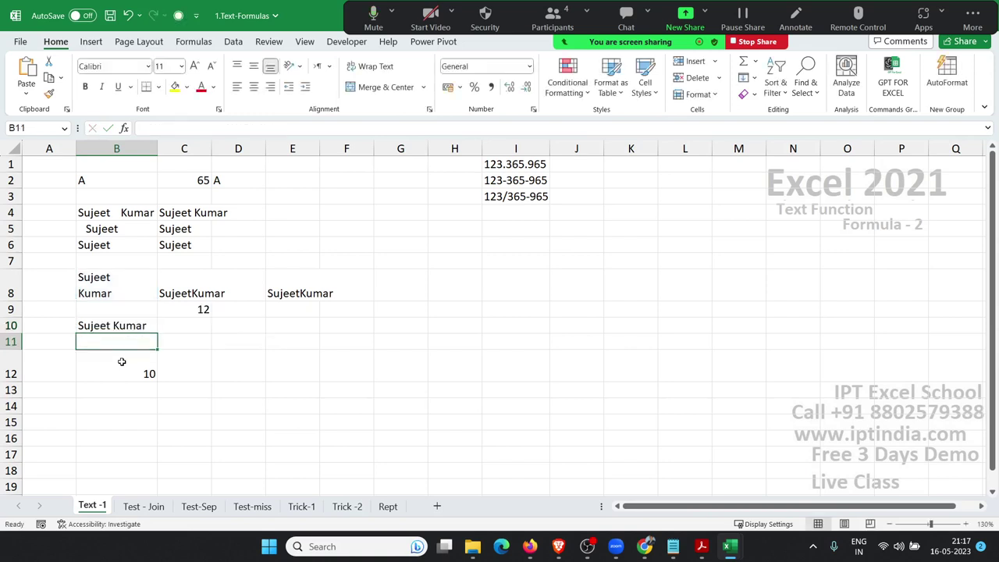
{"action": "key", "text": "Up"}
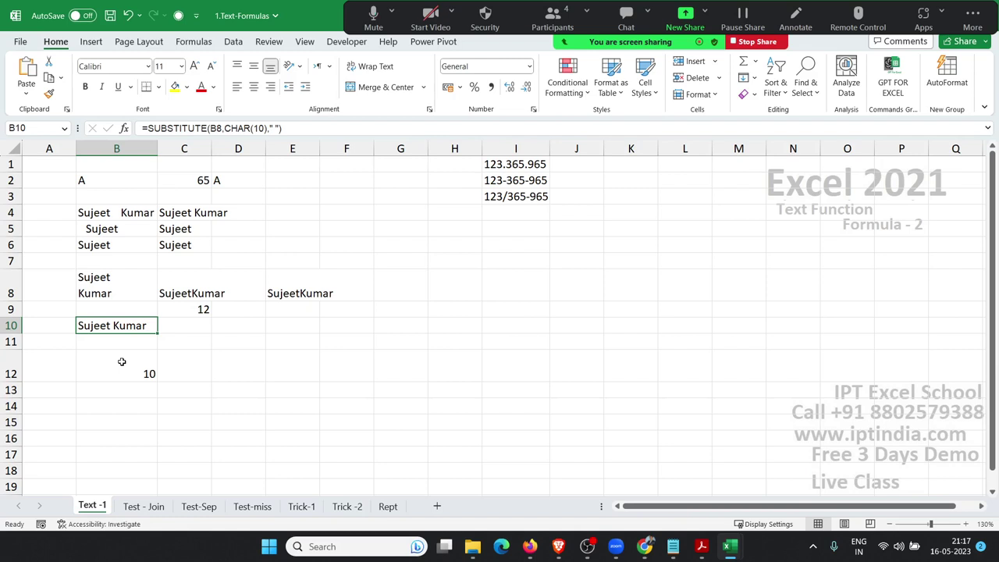
Step: Switch to the Test - Join sheet and delete the joined results in B3:B5
{"action": "scroll", "coordinate": [121, 361], "scroll_direction": "down", "scroll_amount": 1}
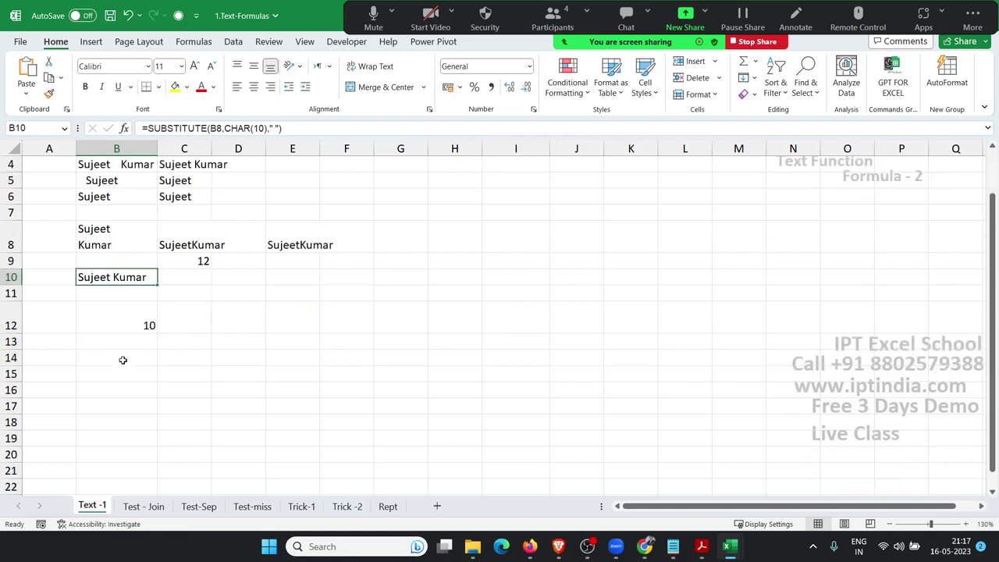
{"action": "scroll", "coordinate": [122, 361], "scroll_direction": "down", "scroll_amount": 1}
{"action": "left_click", "coordinate": [121, 327]}
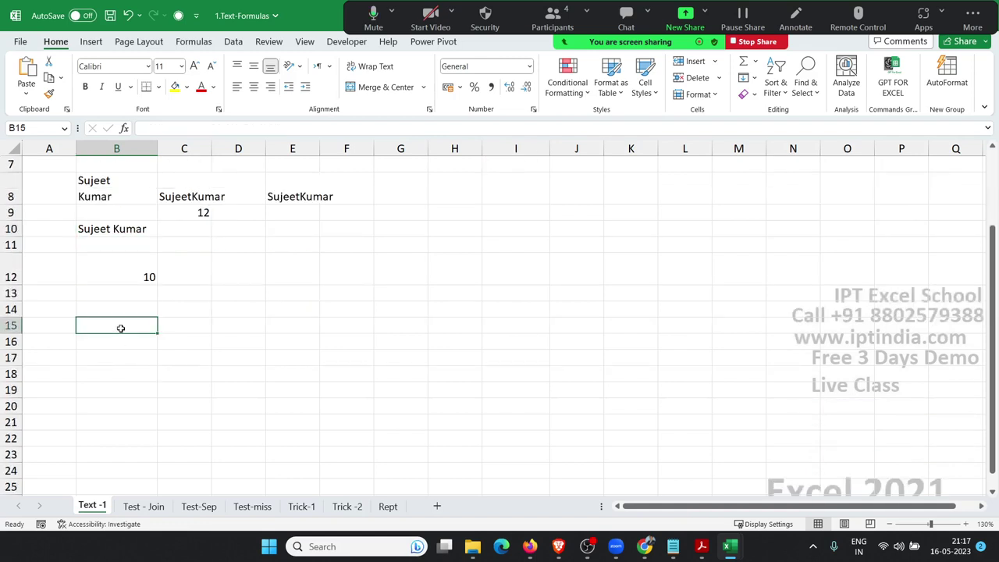
{"action": "left_click", "coordinate": [144, 506]}
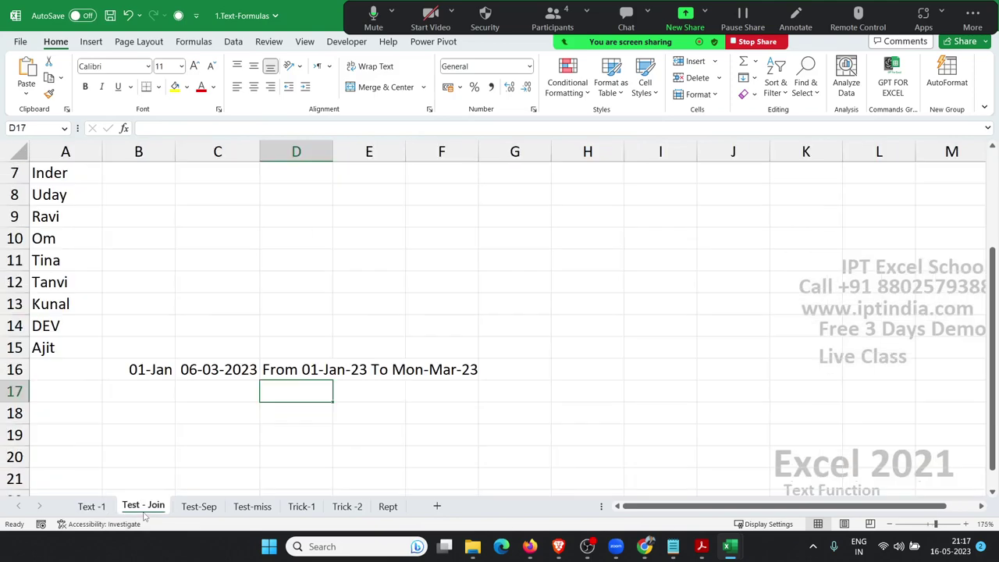
{"action": "scroll", "coordinate": [118, 457], "scroll_direction": "up", "scroll_amount": 1}
{"action": "scroll", "coordinate": [100, 370], "scroll_direction": "up", "scroll_amount": 1}
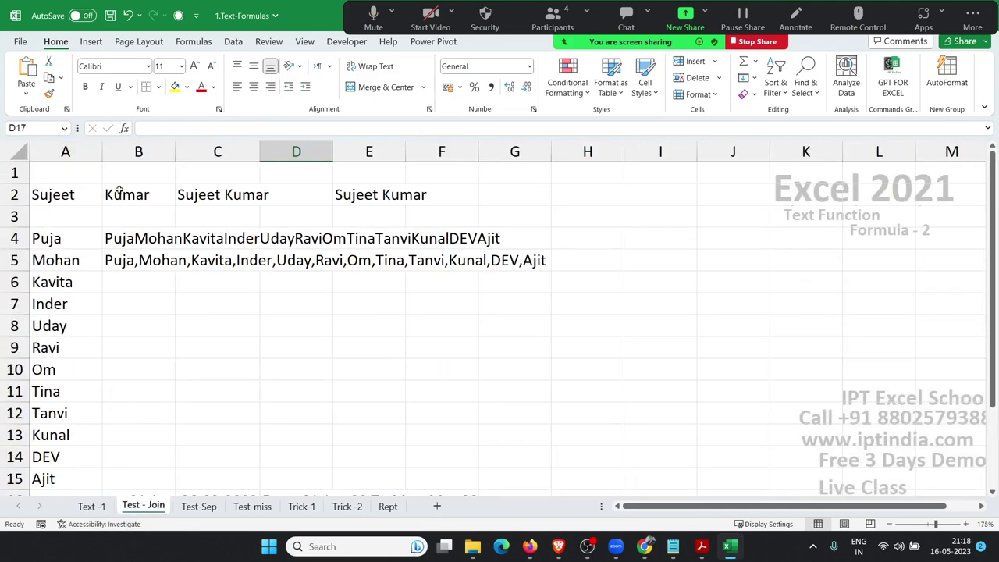
{"action": "left_click_drag", "start_coordinate": [133, 215], "coordinate": [142, 269]}
{"action": "key", "text": "Delete"}
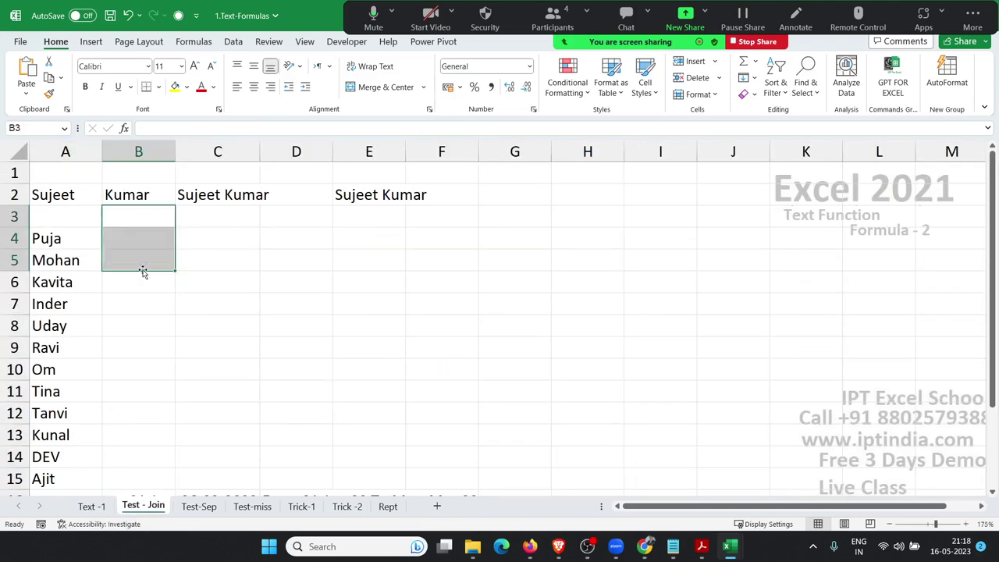
Step: Clear the joined-name formulas in C2 and E2
{"action": "key", "text": "Up"}
{"action": "key", "text": "Right"}
{"action": "key", "text": "Delete"}
{"action": "key", "text": "Right"}
{"action": "key", "text": "Right"}
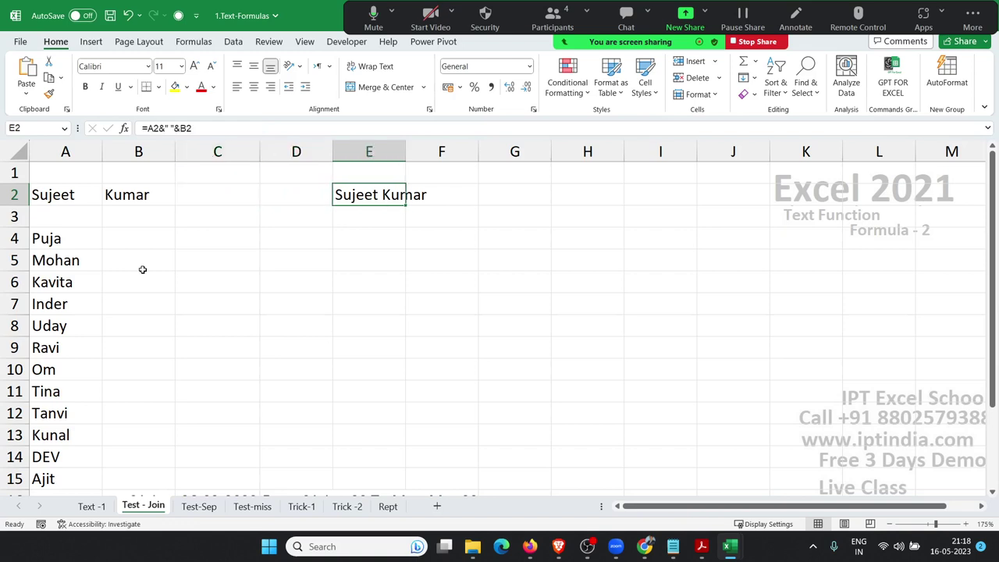
{"action": "key", "text": "Delete"}
{"action": "key", "text": "Left"}
{"action": "key", "text": "Left"}
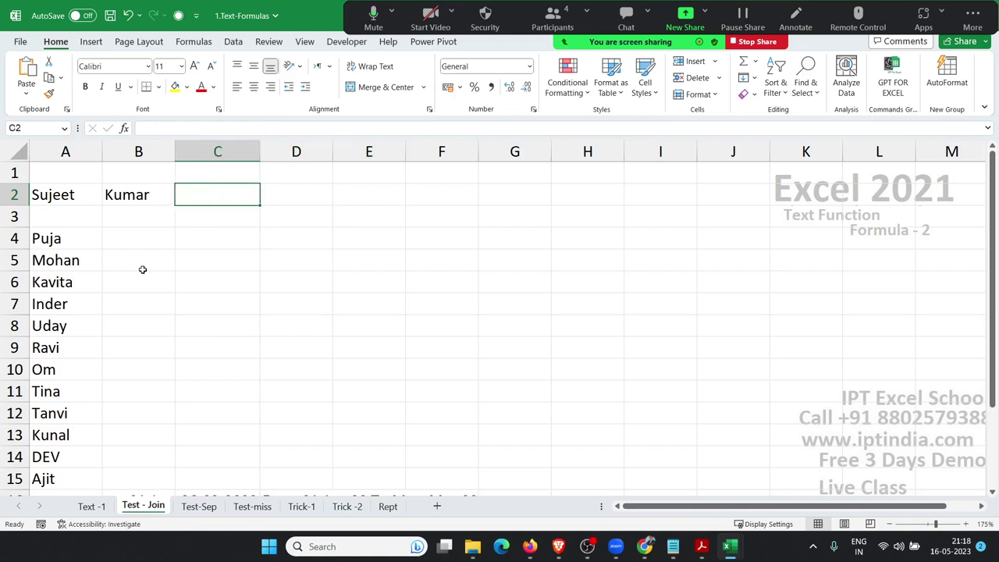
{"action": "type", "text": "="}
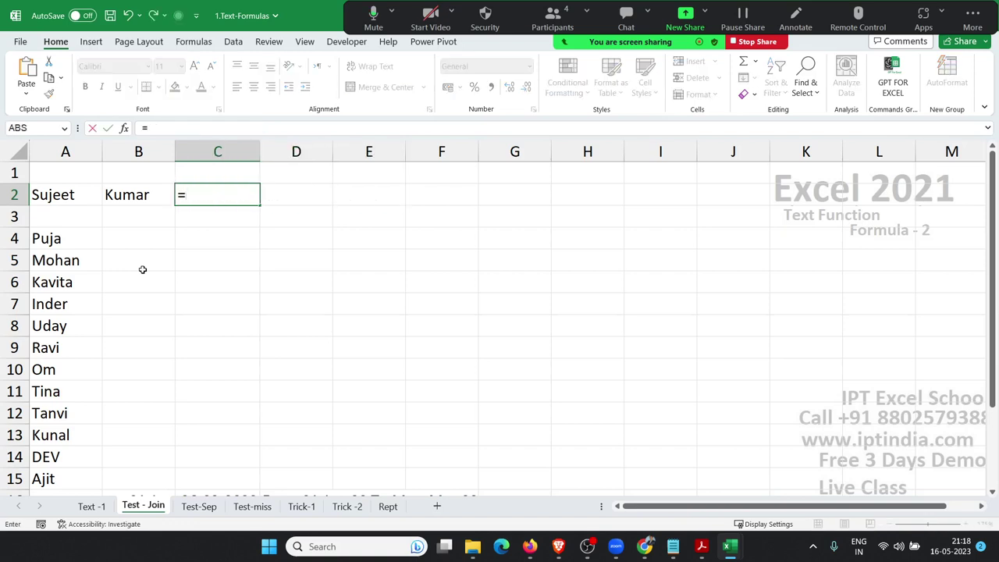
{"action": "type", "text": "con"}
{"action": "key", "text": "Down"}
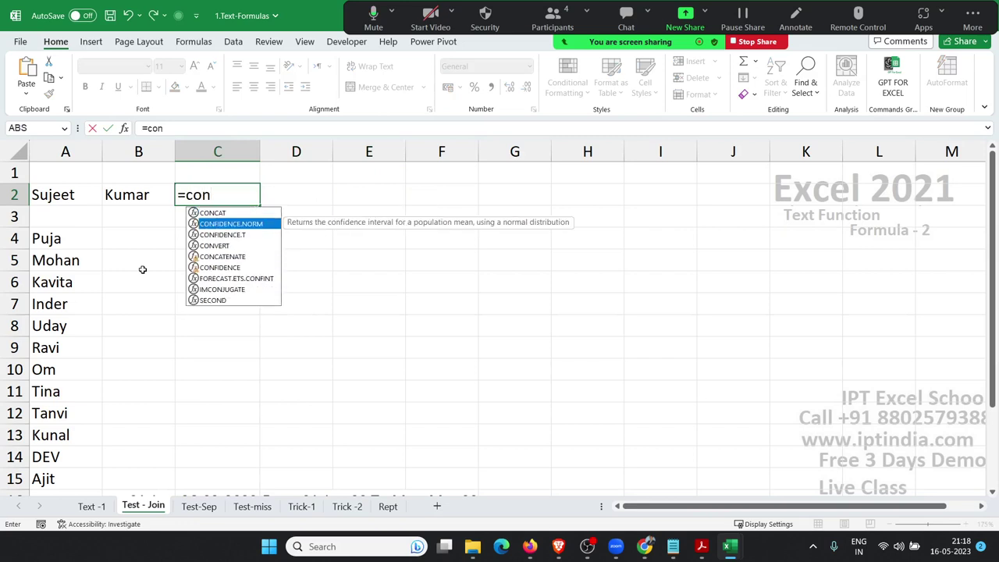
{"action": "key", "text": "Down"}
{"action": "key", "text": "Down"}
{"action": "key", "text": "Down"}
{"action": "key", "text": "Tab"}
{"action": "key", "text": "Left"}
{"action": "key", "text": "Left"}
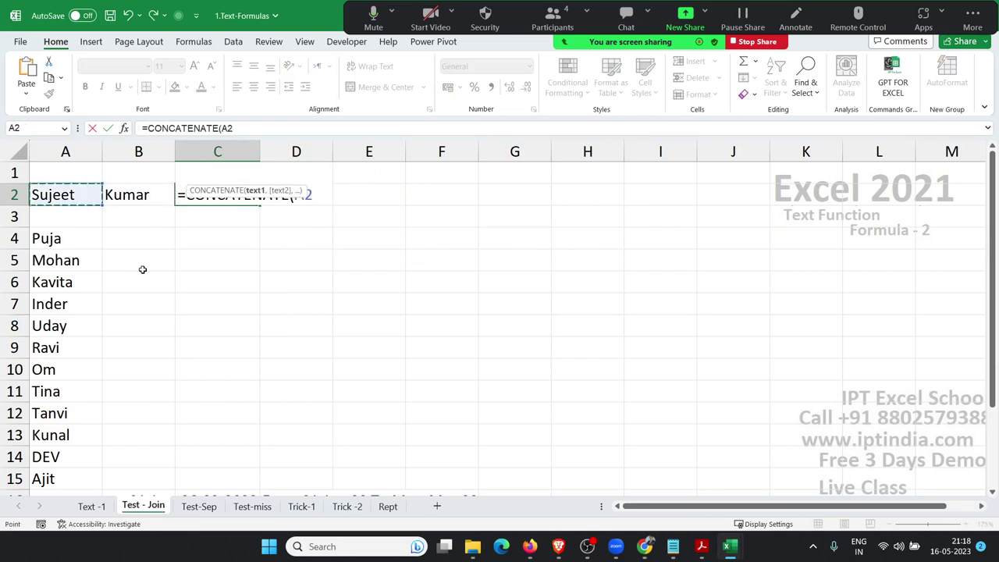
{"action": "type", "text": ",\" "}
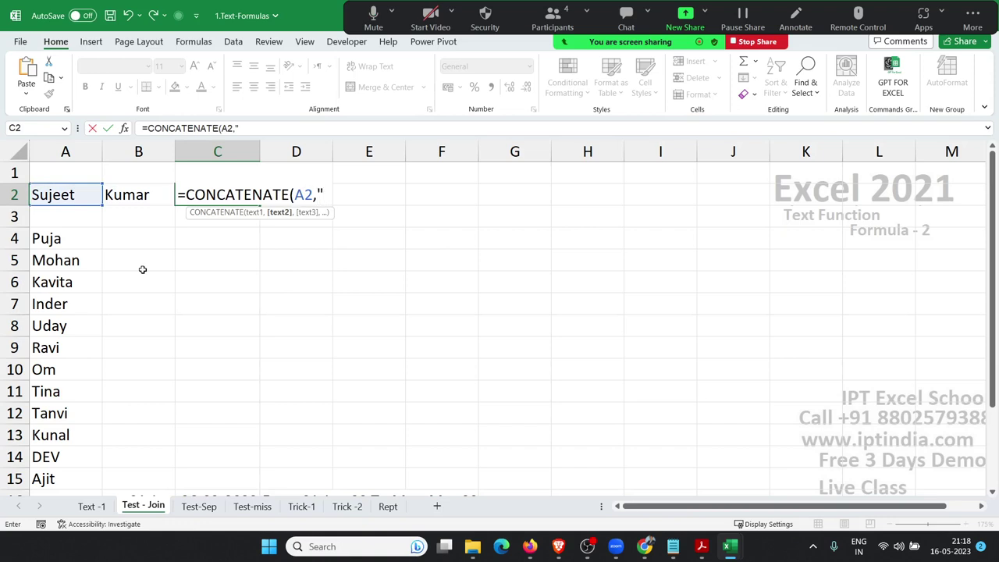
{"action": "type", "text": "\","}
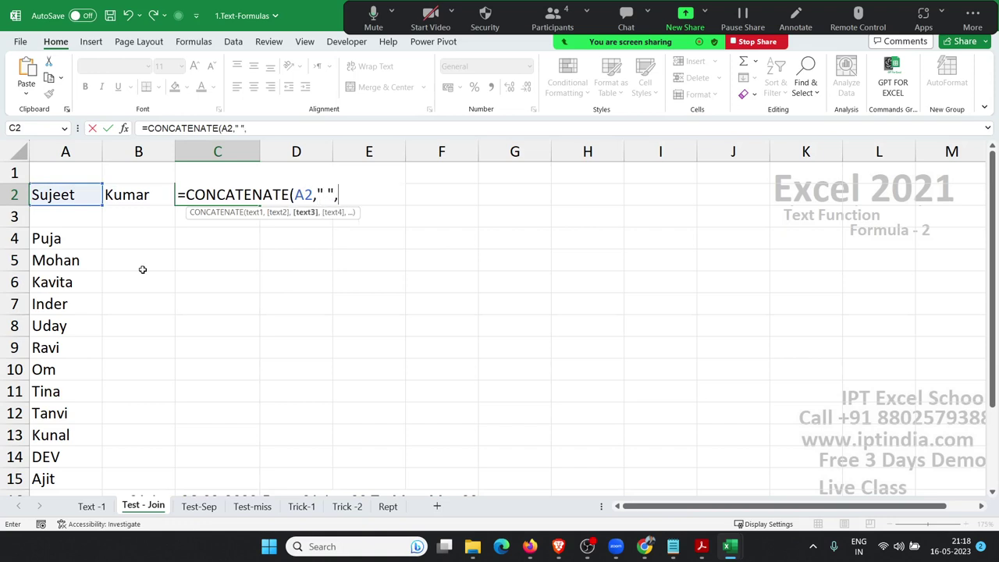
{"action": "key", "text": "Left"}
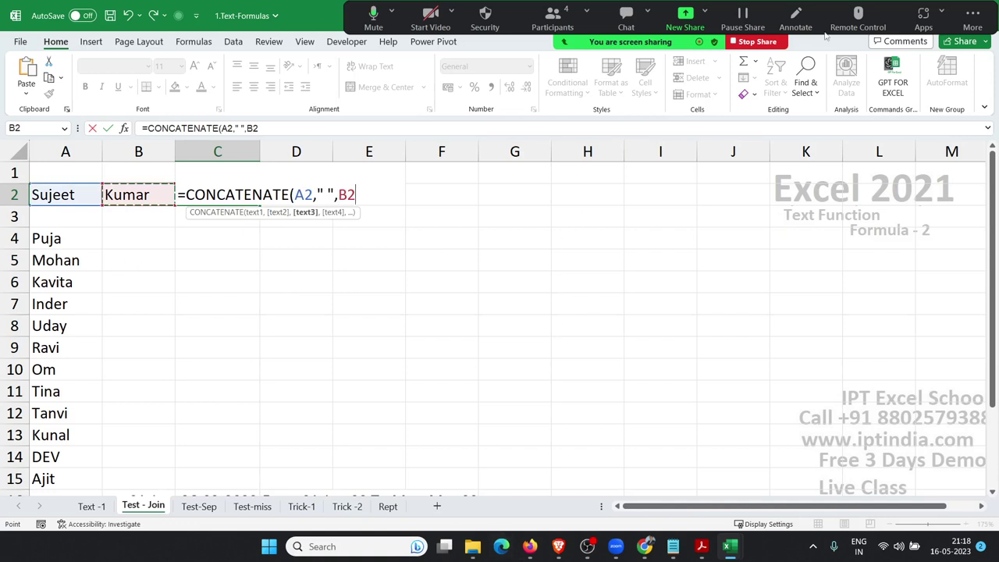
{"action": "left_click", "coordinate": [645, 546]}
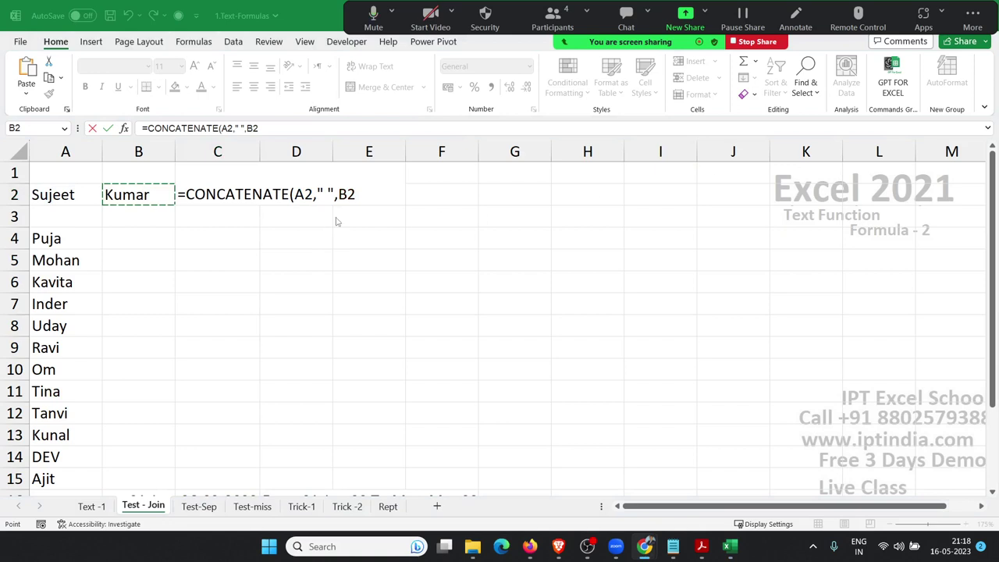
{"action": "left_click", "coordinate": [297, 226]}
{"action": "key", "text": "Return"}
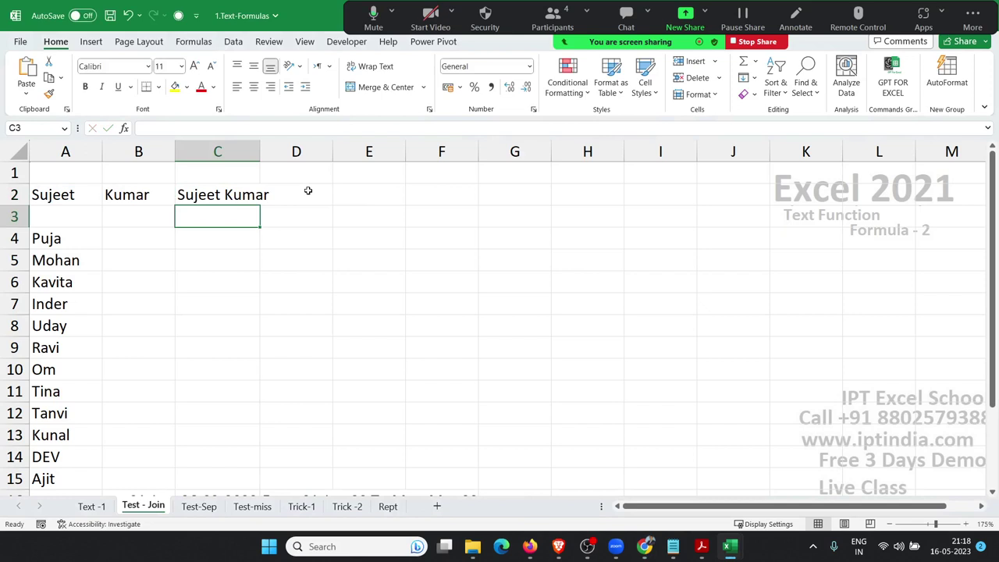
{"action": "left_click", "coordinate": [269, 152]}
{"action": "double_click", "coordinate": [261, 151]}
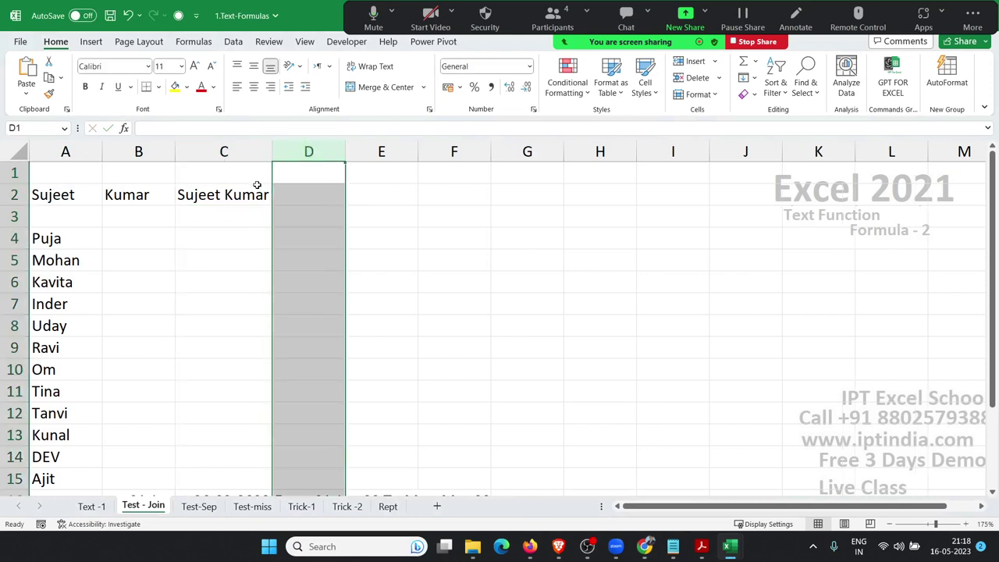
{"action": "left_click", "coordinate": [257, 185]}
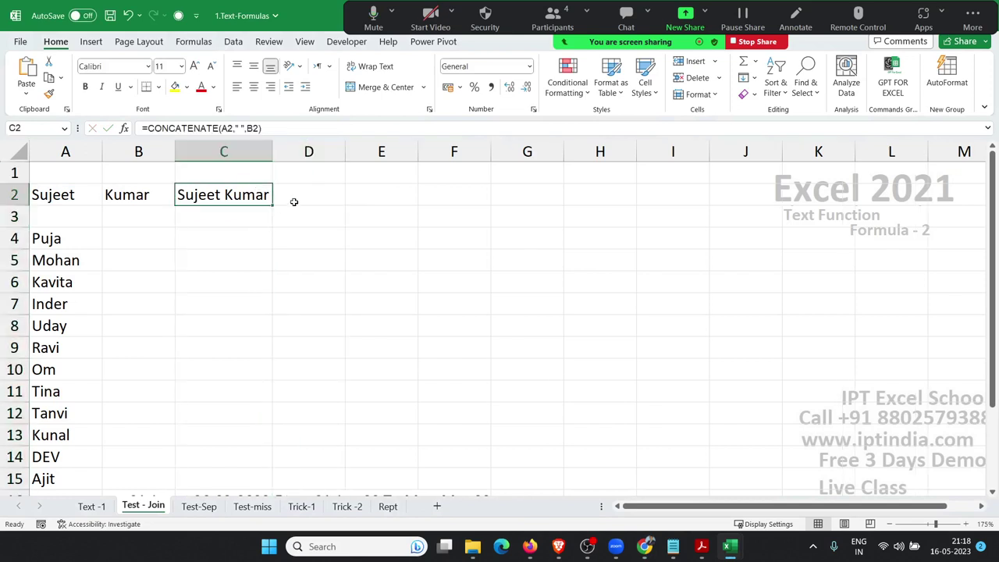
{"action": "left_click", "coordinate": [294, 202]}
{"action": "type", "text": "="}
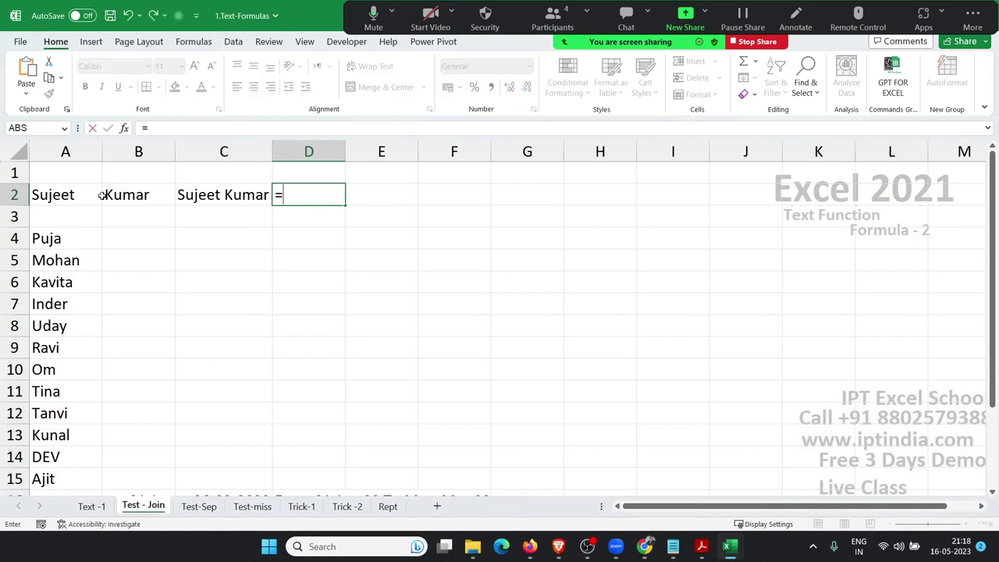
{"action": "left_click", "coordinate": [76, 195]}
{"action": "type", "text": "&"}
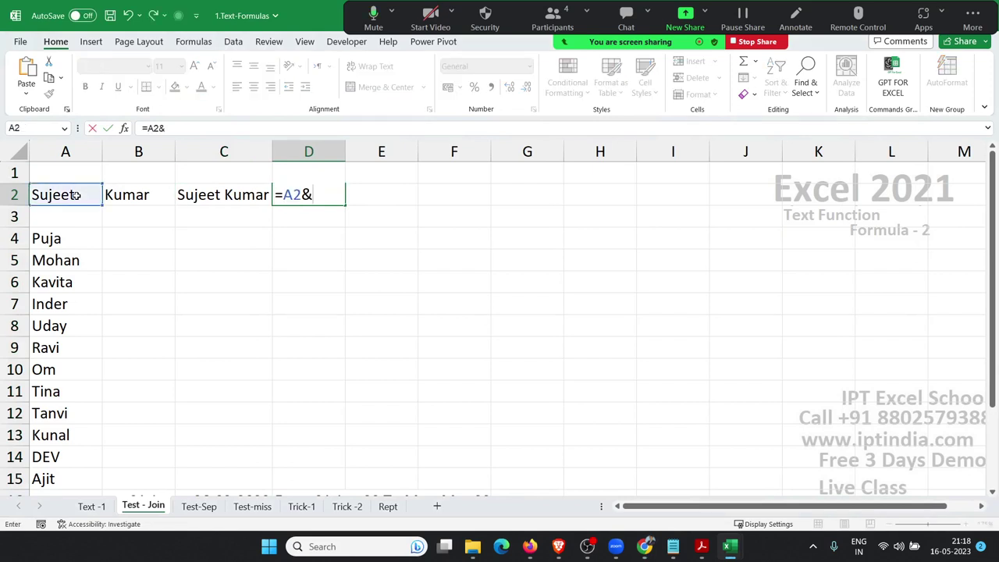
{"action": "type", "text": "\"-\""}
{"action": "type", "text": "&"}
{"action": "left_click", "coordinate": [103, 194]}
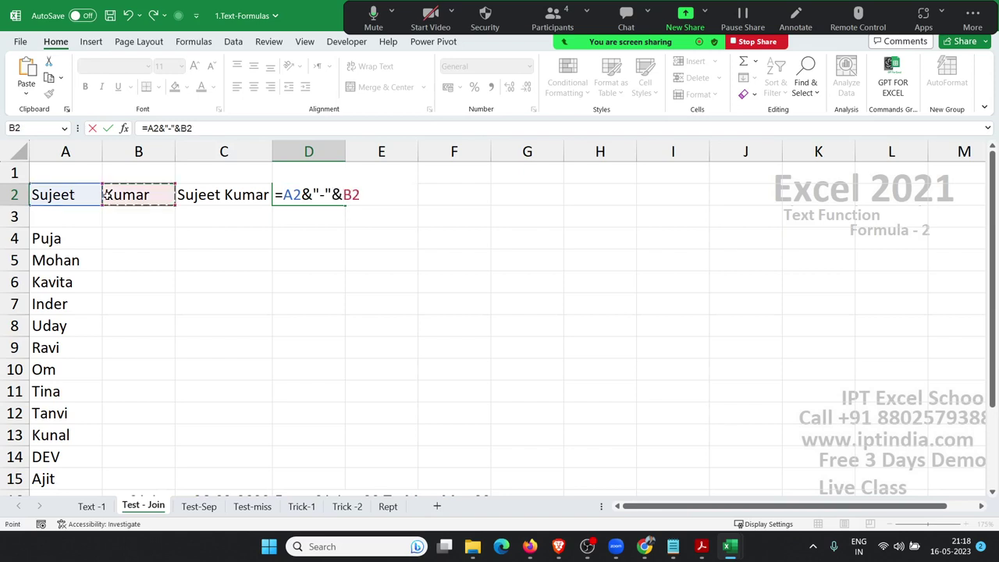
{"action": "key", "text": "Return"}
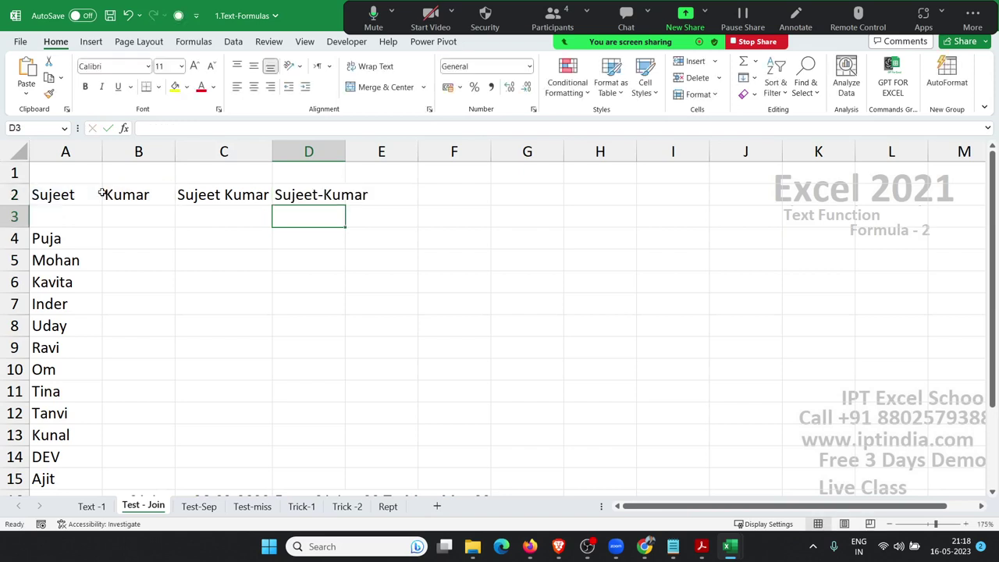
{"action": "key", "text": "Up"}
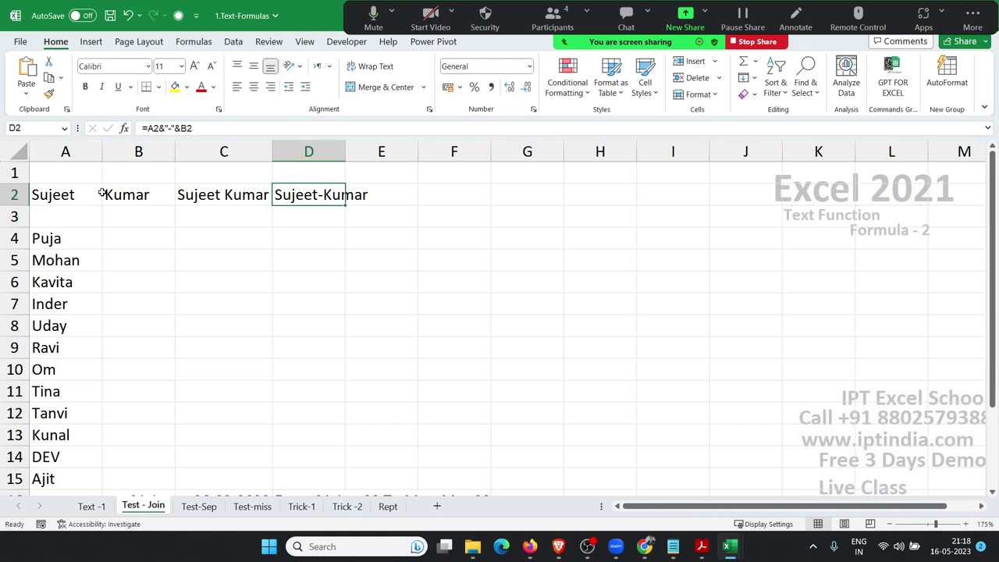
Step: Check the name list A4:A15 and position on cell B4
{"action": "key", "text": "Left"}
{"action": "key", "text": "Left"}
{"action": "key", "text": "Down"}
{"action": "key", "text": "Down"}
{"action": "key", "text": "Left"}
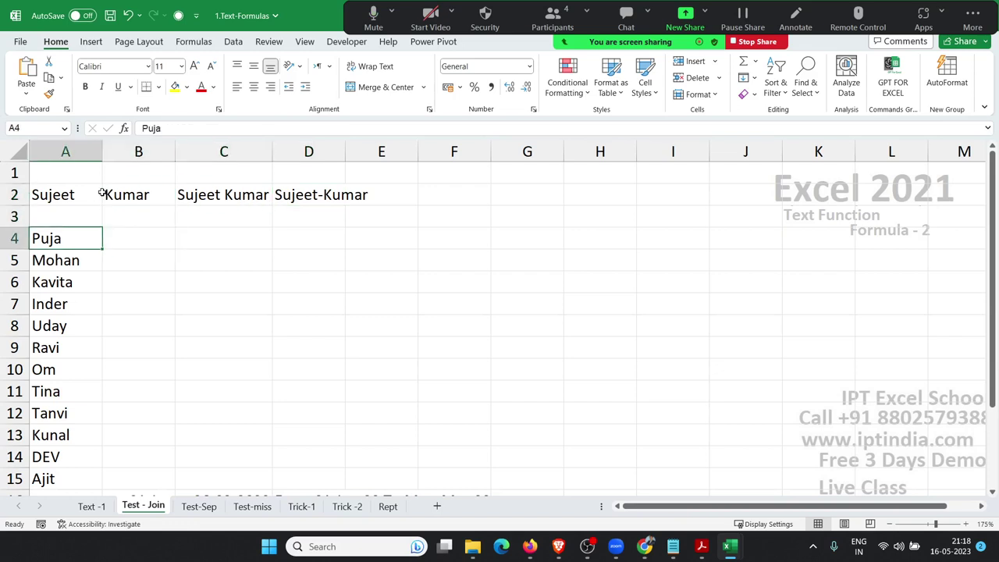
{"action": "key", "text": "ctrl+shift+Down"}
{"action": "key", "text": "Up"}
{"action": "key", "text": "Right"}
{"action": "key", "text": "Down"}
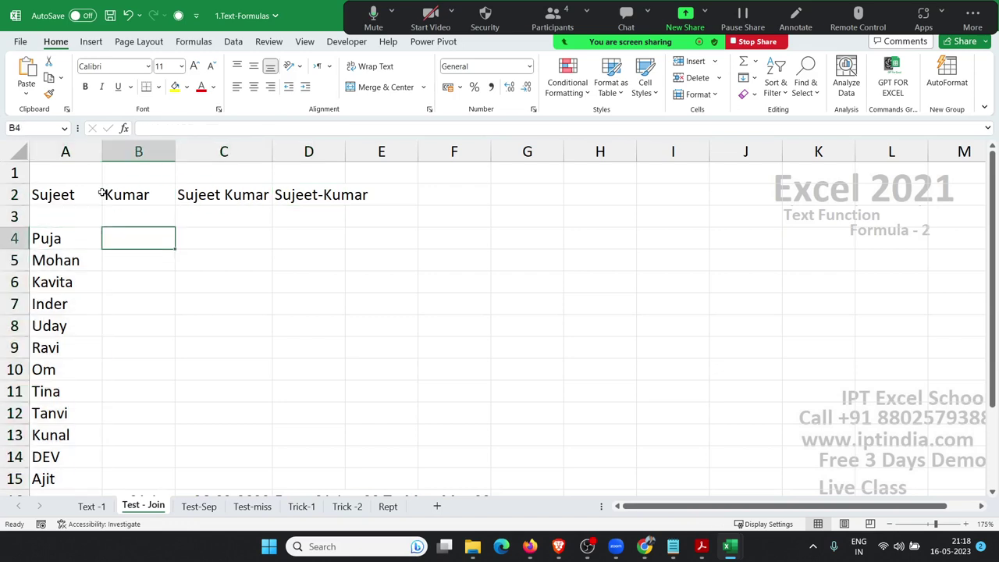
Step: Enter =CONCAT(A4:A15) in B4, joining all twelve names without separators
{"action": "type", "text": "con"}
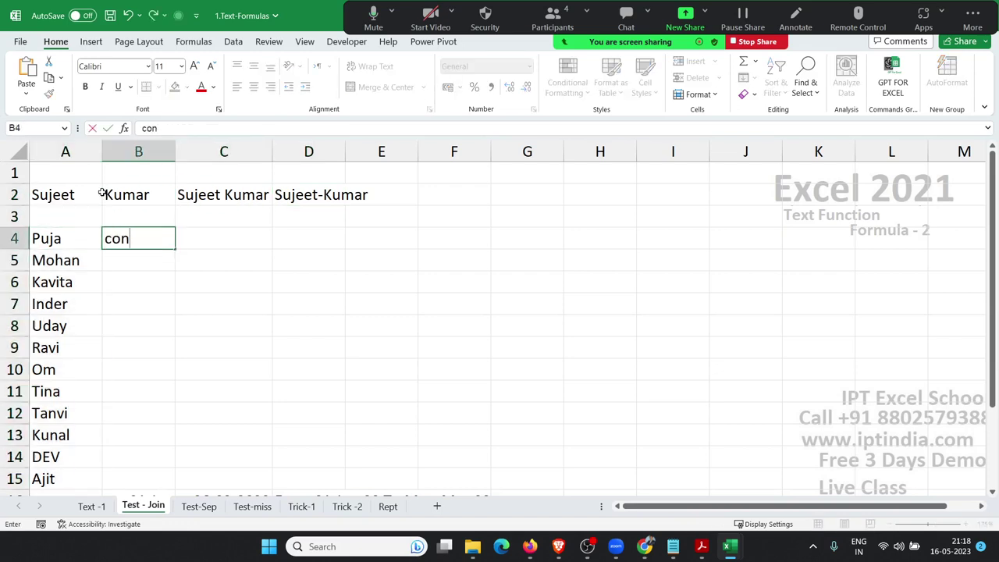
{"action": "key", "text": "BackSpace"}
{"action": "key", "text": "BackSpace"}
{"action": "key", "text": "BackSpace"}
{"action": "type", "text": "=co"}
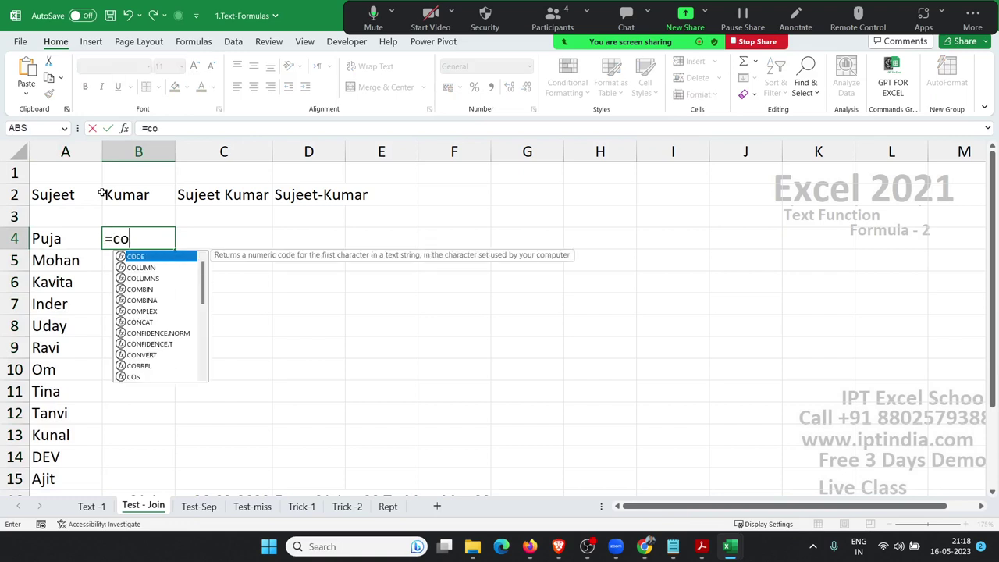
{"action": "type", "text": "n"}
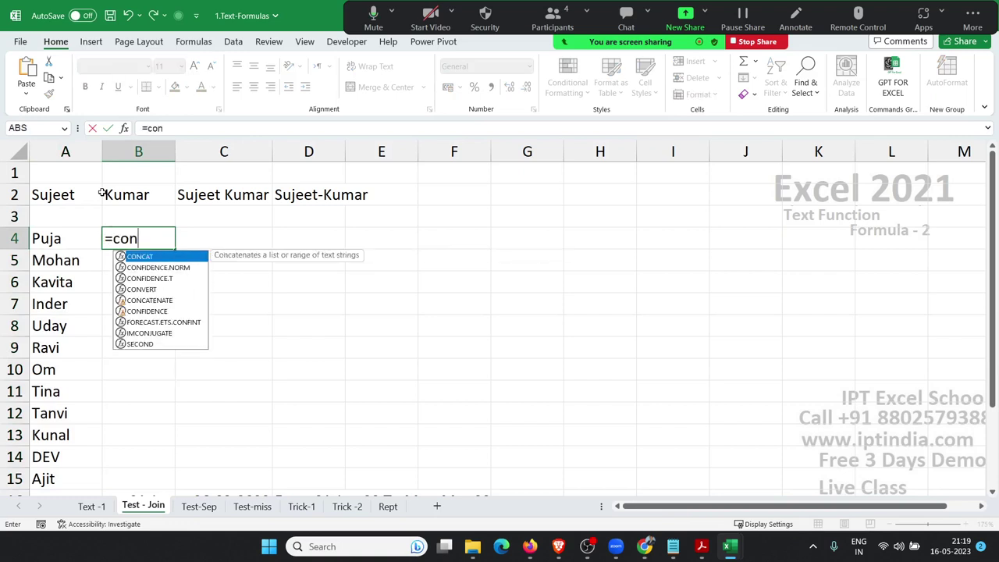
{"action": "key", "text": "Tab"}
{"action": "key", "text": "Left"}
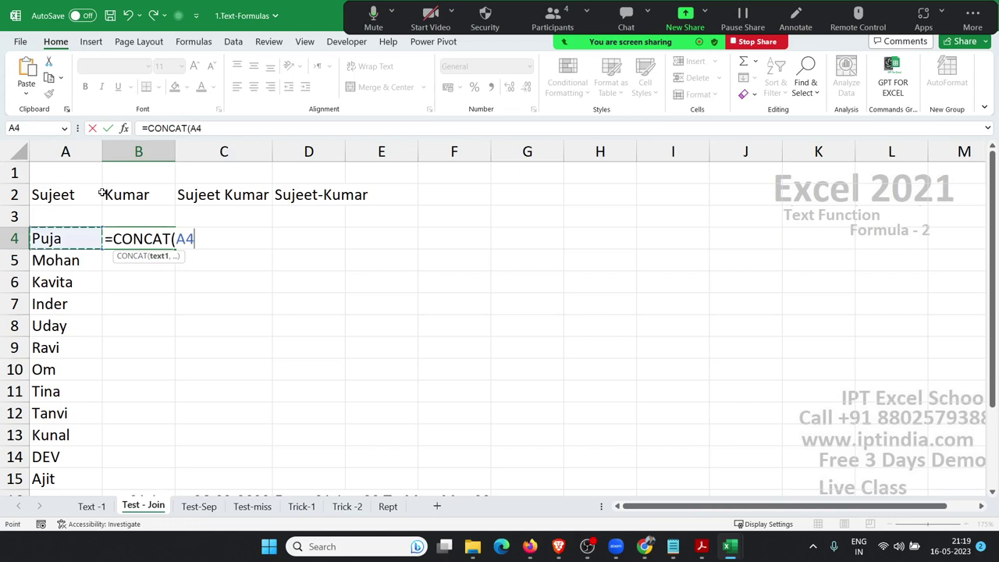
{"action": "key", "text": "ctrl+shift+Down"}
{"action": "key", "text": "Return"}
{"action": "key", "text": "Up"}
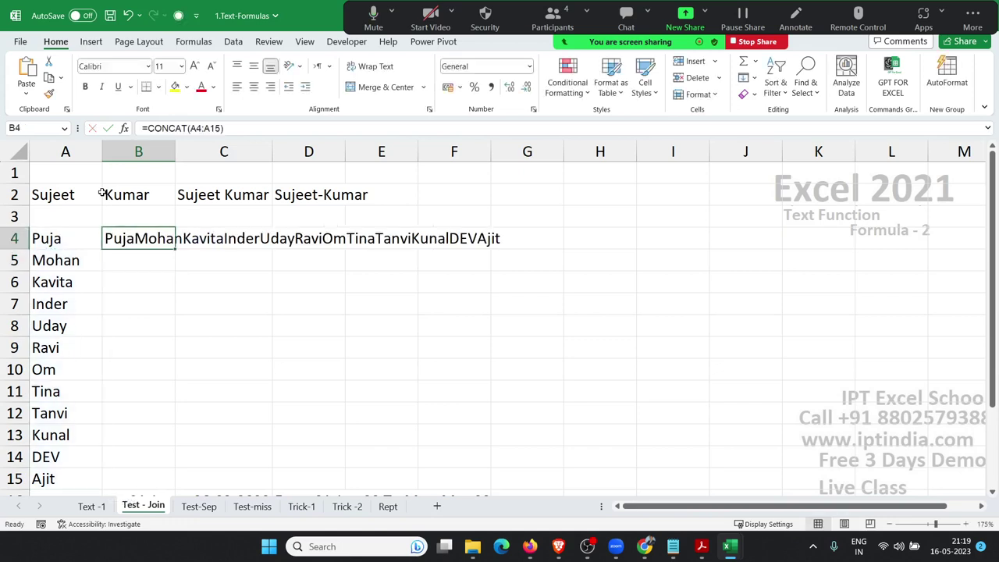
{"action": "key", "text": "Down"}
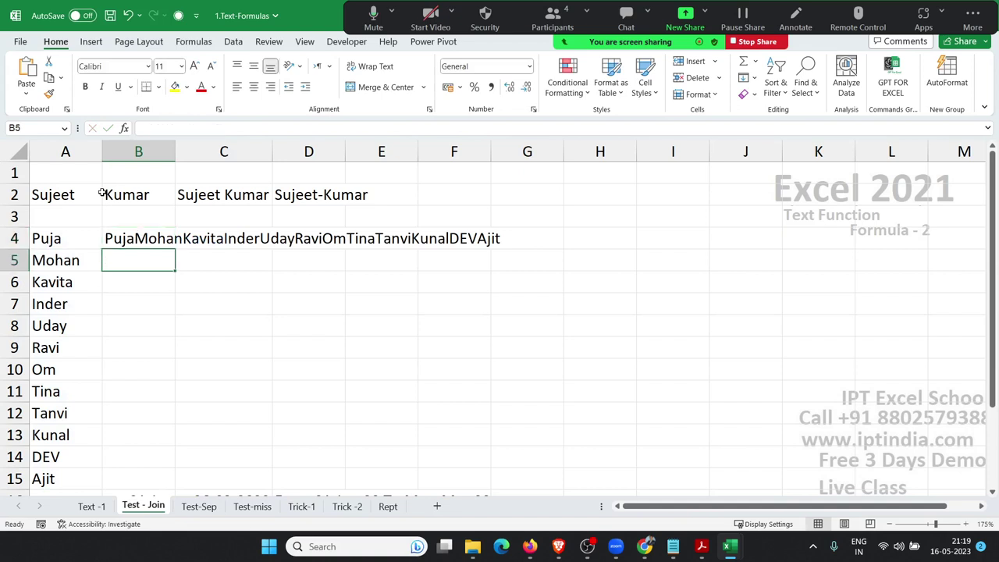
Step: Enter =TEXTJOIN(",",TRUE,A4:A15) in B5 to list the twelve names comma-separated
{"action": "type", "text": "=te"}
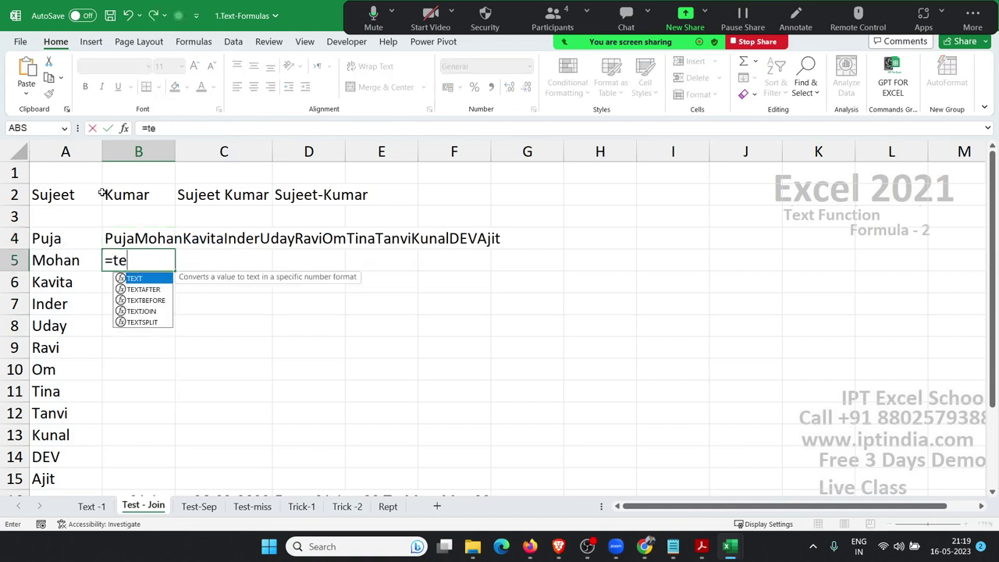
{"action": "key", "text": "Down"}
{"action": "key", "text": "Down"}
{"action": "key", "text": "Down"}
{"action": "key", "text": "Tab"}
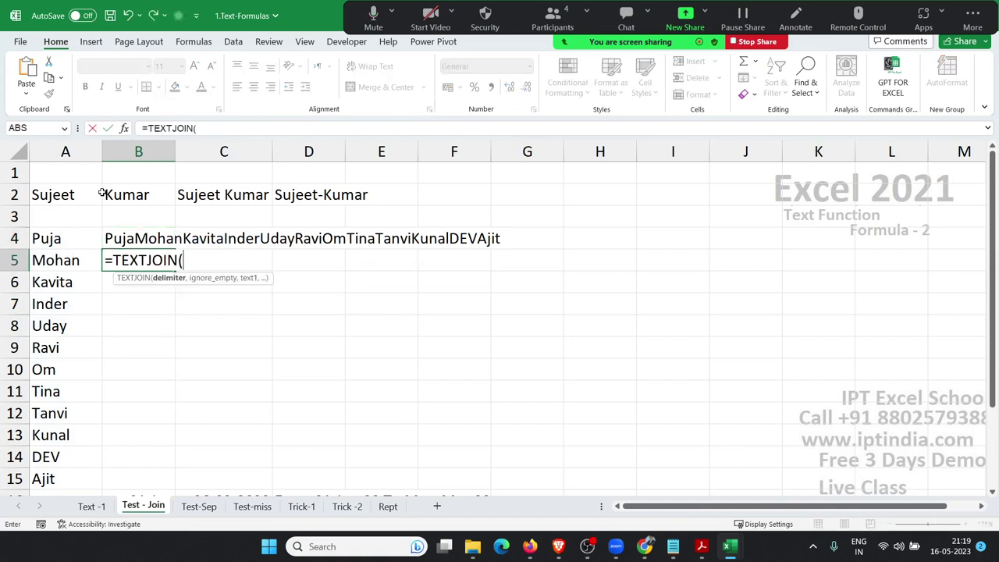
{"action": "type", "text": "\","}
{"action": "type", "text": "\","}
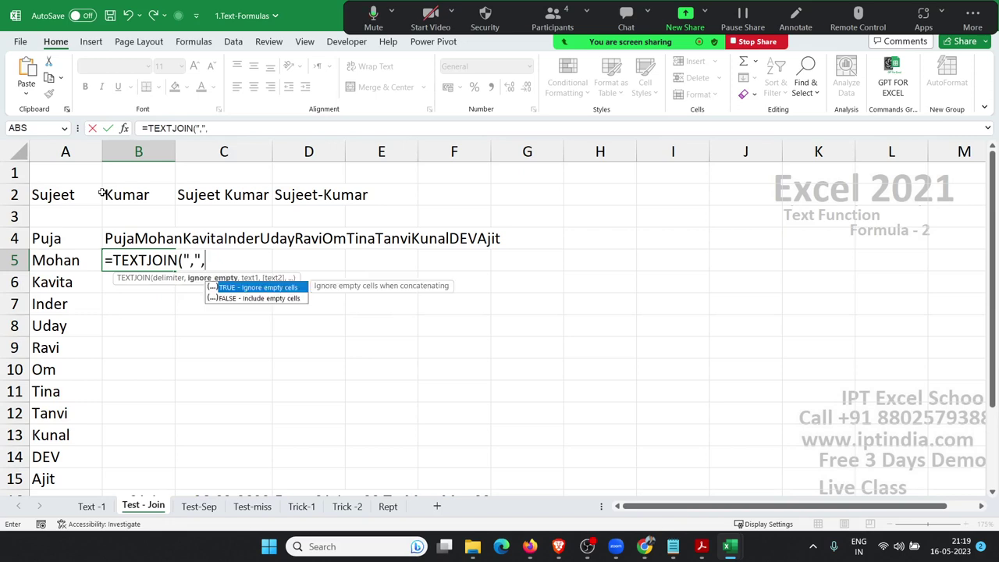
{"action": "key", "text": "Down"}
{"action": "key", "text": "Up"}
{"action": "key", "text": "Tab"}
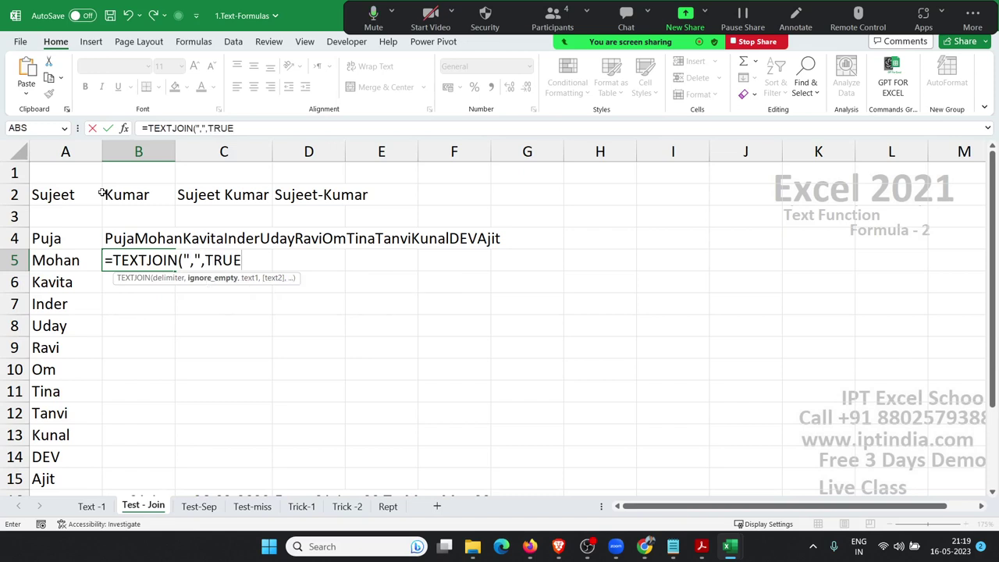
{"action": "type", "text": ","}
{"action": "key", "text": "Left"}
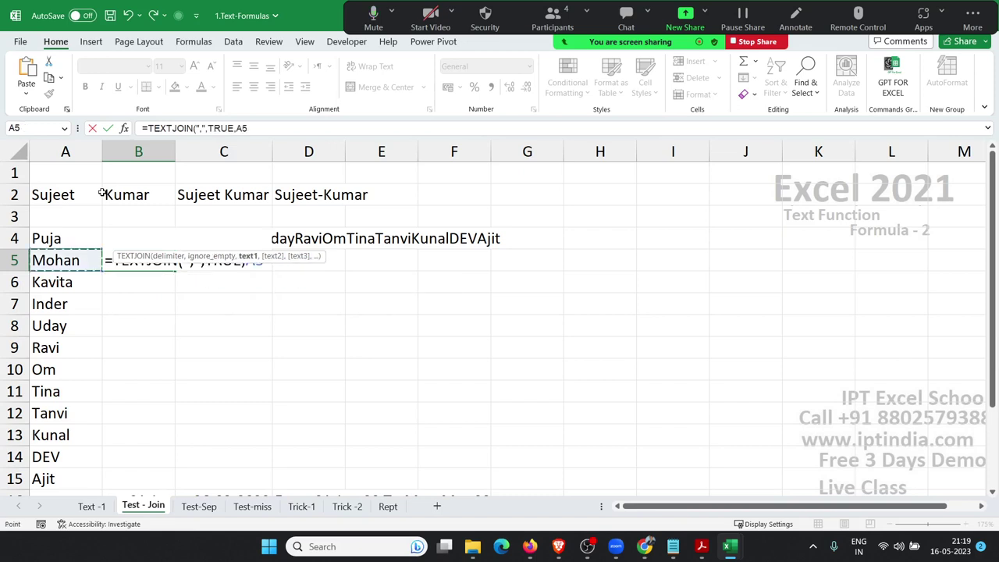
{"action": "key", "text": "Up"}
{"action": "key", "text": "ctrl+shift+Down"}
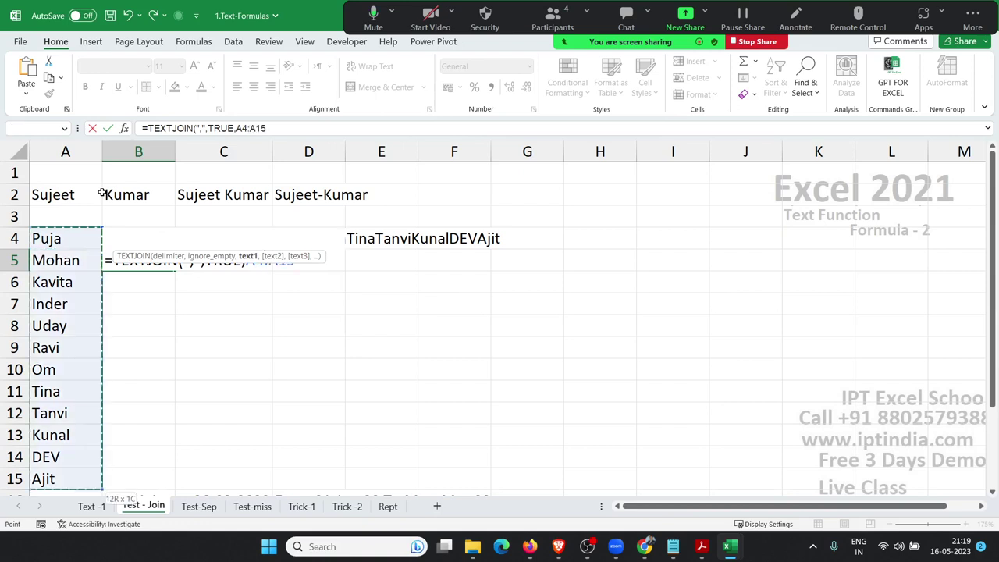
{"action": "key", "text": "Return"}
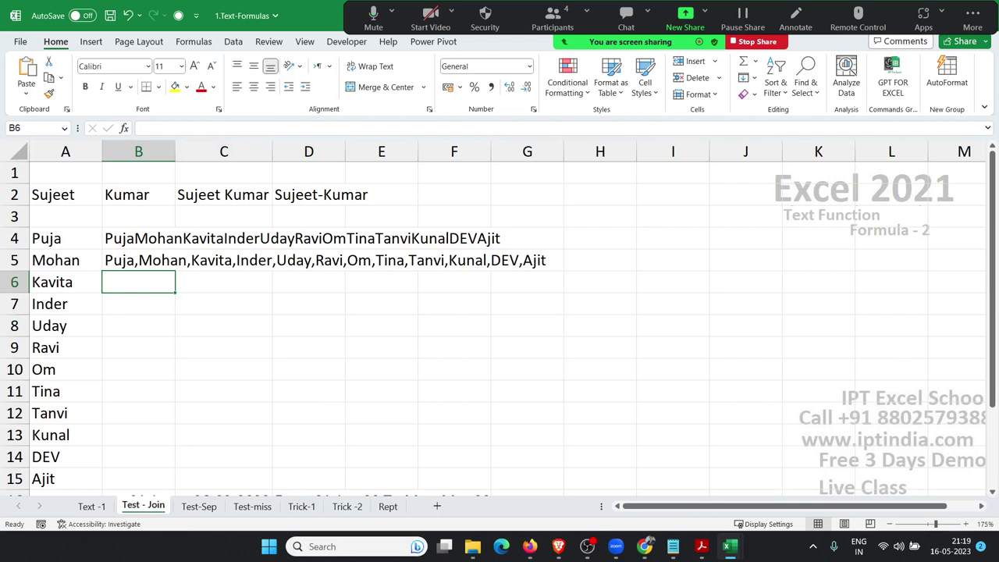
{"action": "left_click", "coordinate": [645, 546]}
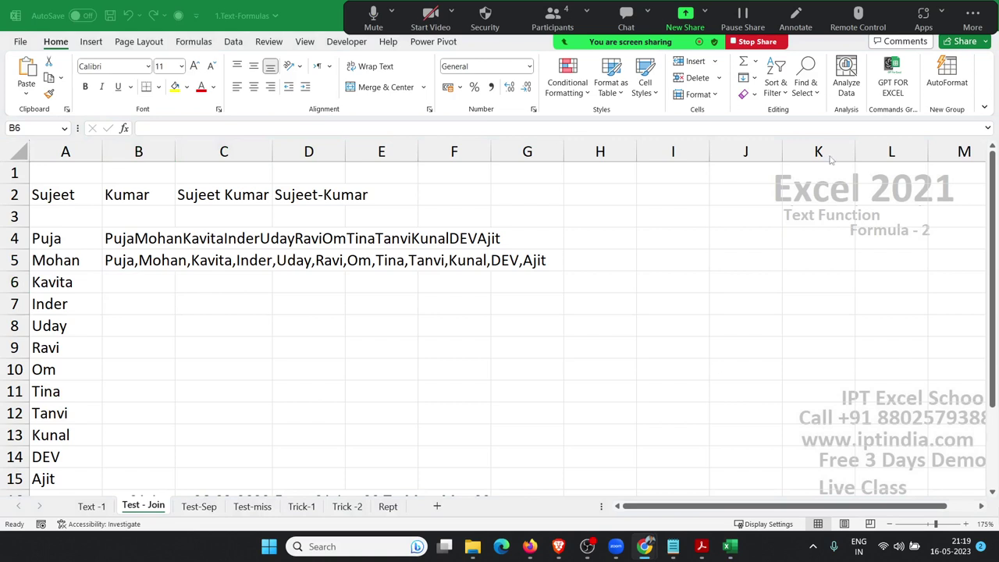
{"action": "left_click", "coordinate": [197, 298]}
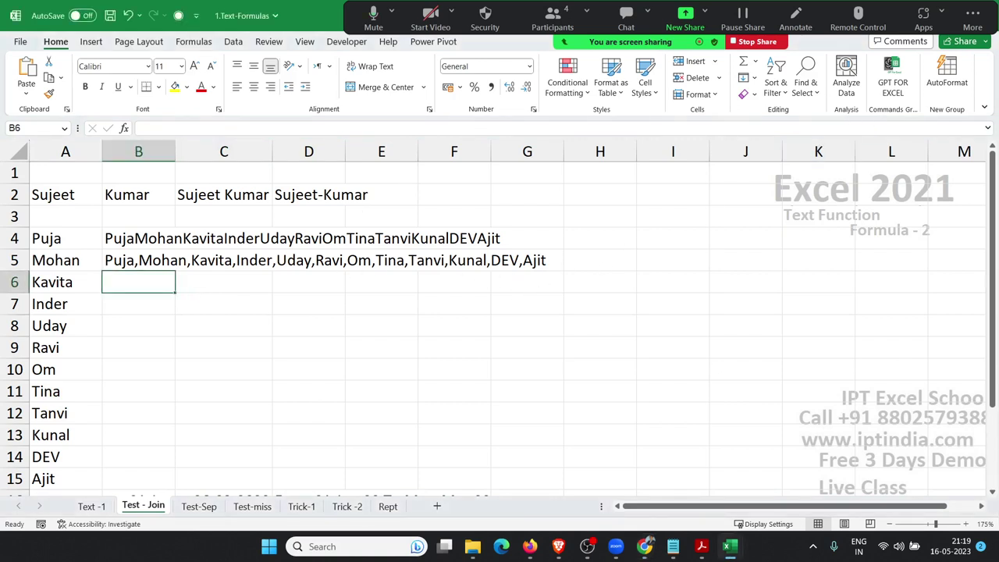
Step: Go to row 16, check the dates, and clear D16's old date sentence
{"action": "scroll", "coordinate": [86, 468], "scroll_direction": "down", "scroll_amount": 1}
{"action": "scroll", "coordinate": [78, 421], "scroll_direction": "down", "scroll_amount": 2}
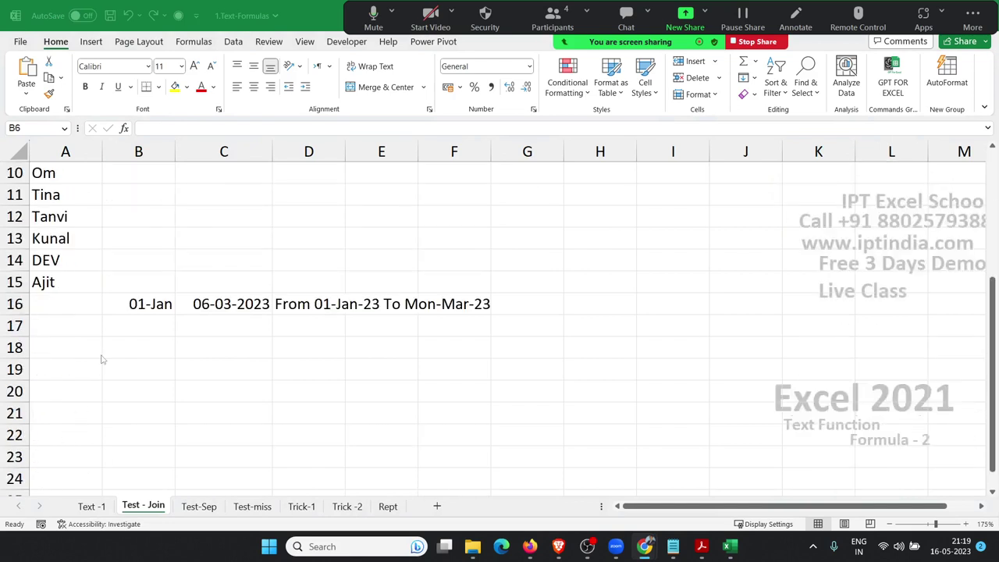
{"action": "left_click", "coordinate": [150, 312]}
{"action": "left_click", "coordinate": [310, 300]}
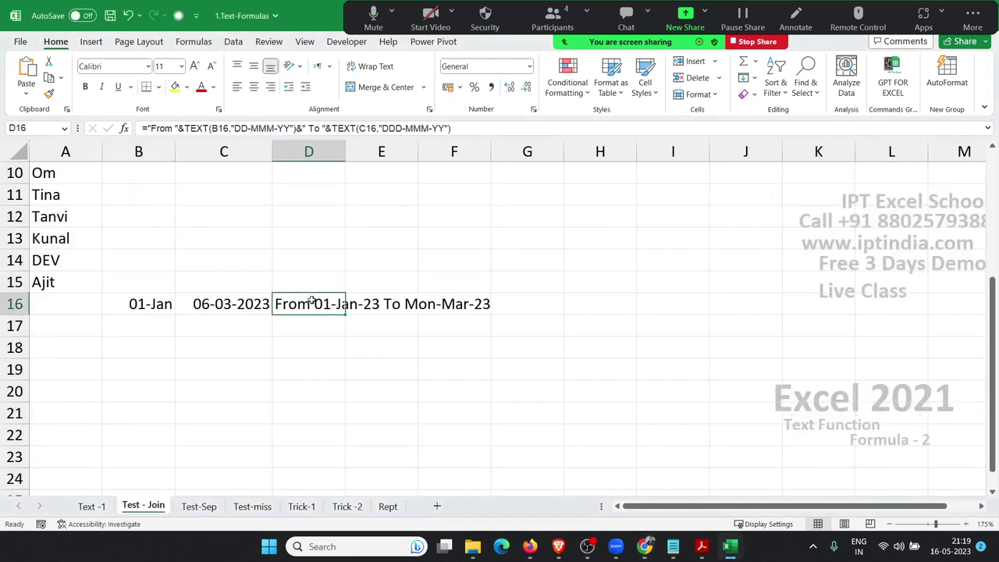
{"action": "key", "text": "Left"}
{"action": "key", "text": "Right"}
{"action": "key", "text": "Delete"}
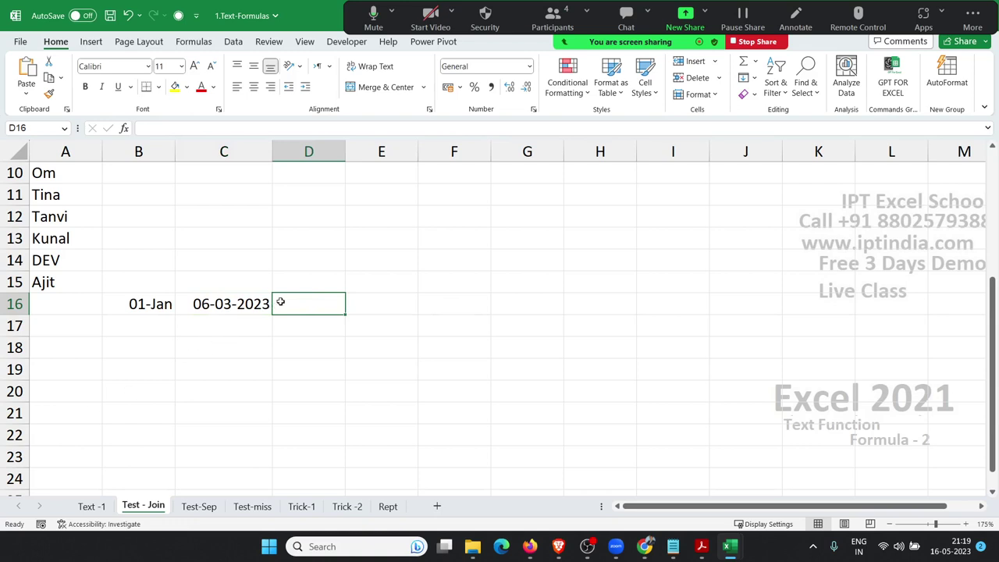
Step: Enter ="From "&B16&" To "&C16 in D16, showing From 44927 To 44991
{"action": "type", "text": "=\""}
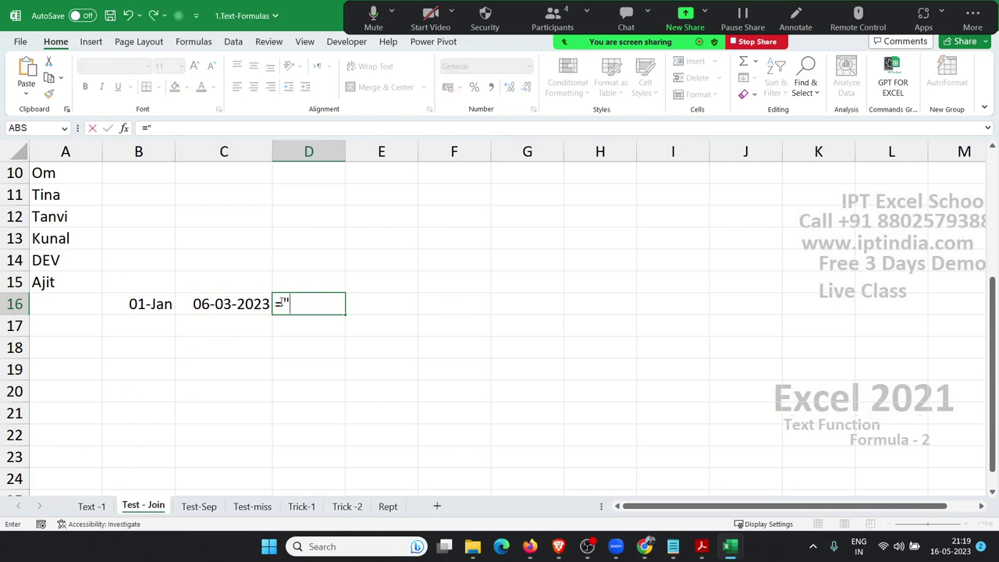
{"action": "type", "text": "From"}
{"action": "type", "text": " \"&"}
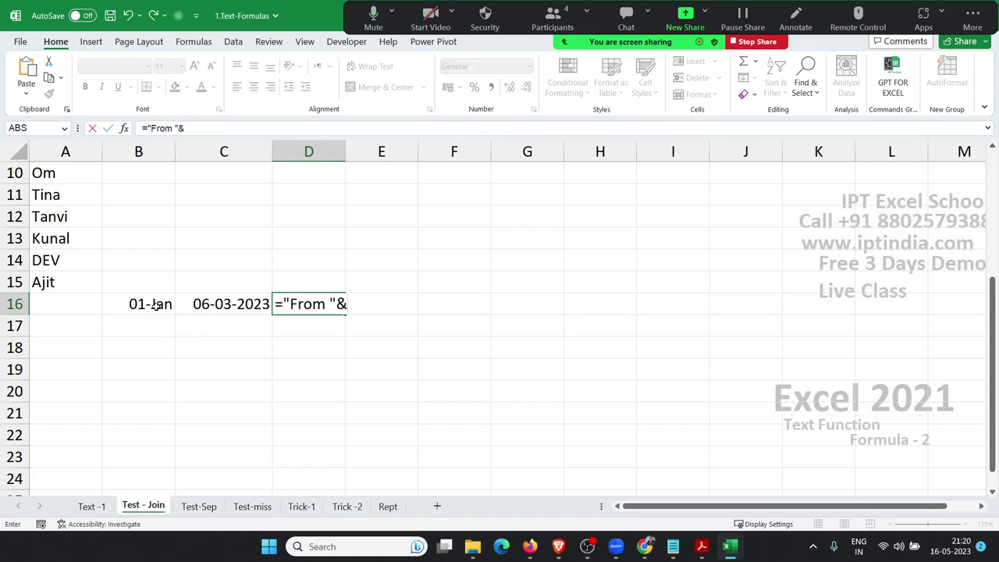
{"action": "left_click", "coordinate": [144, 282]}
{"action": "left_click", "coordinate": [148, 310]}
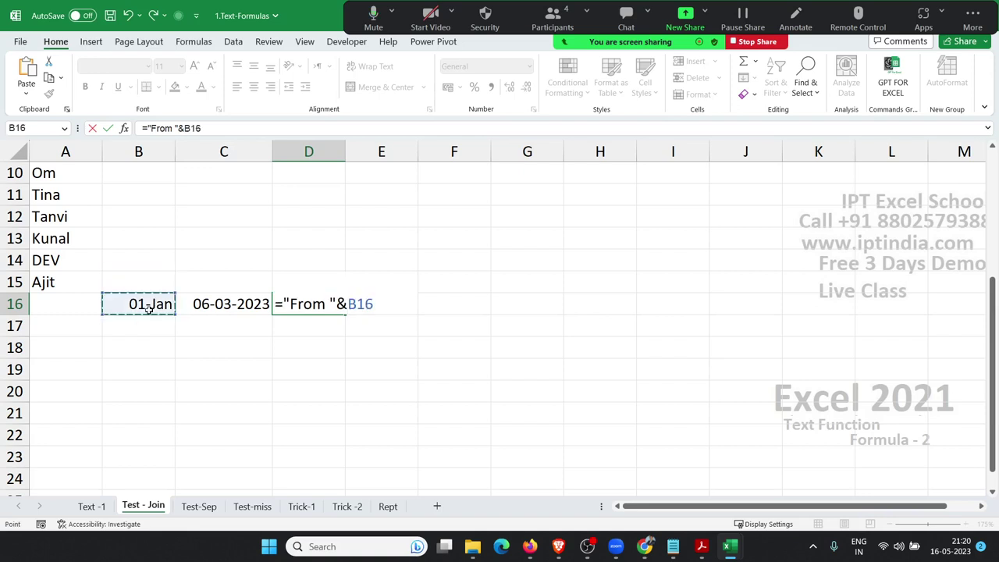
{"action": "type", "text": "&"}
{"action": "type", "text": "\" To"}
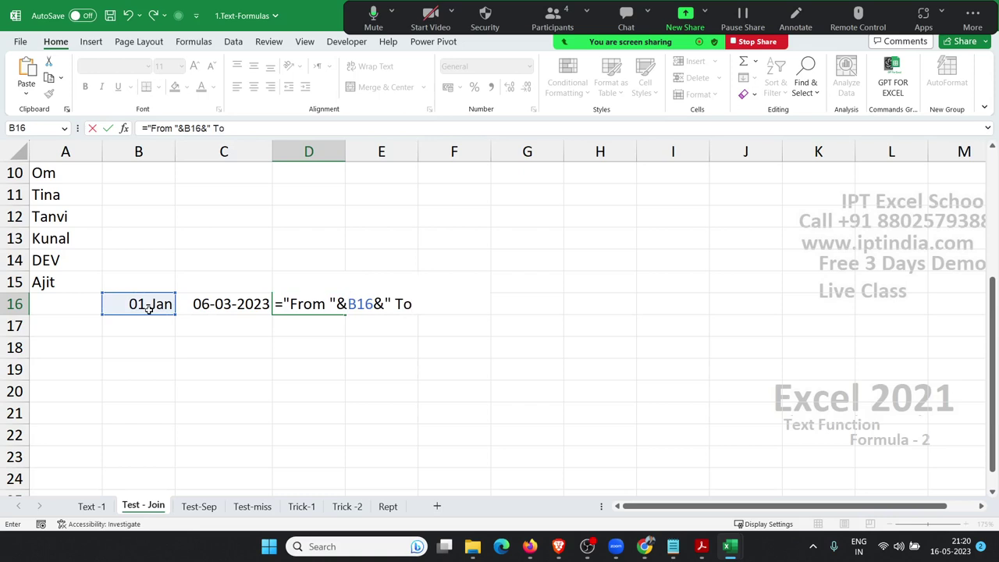
{"action": "type", "text": " \"&"}
{"action": "left_click", "coordinate": [200, 301]}
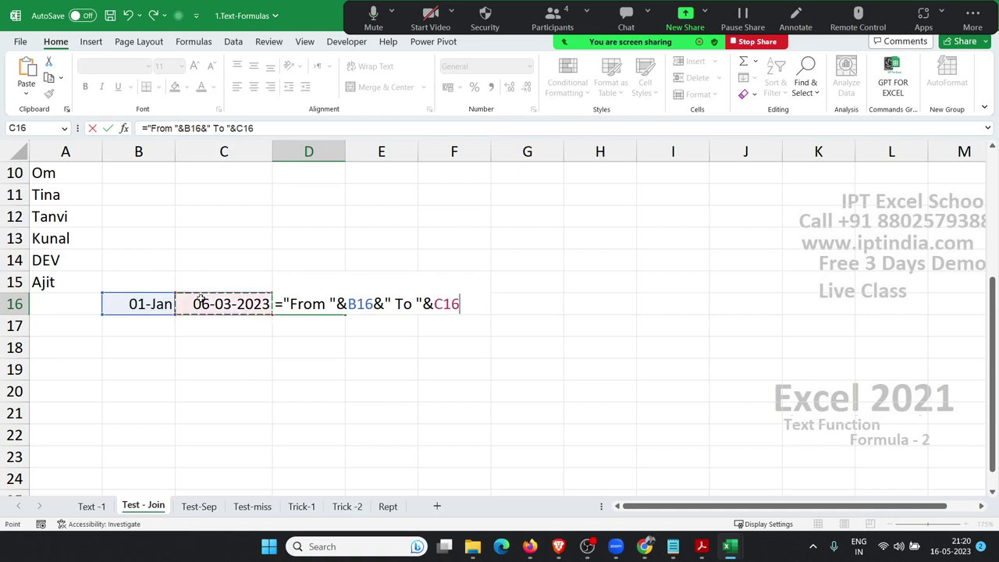
{"action": "key", "text": "Return"}
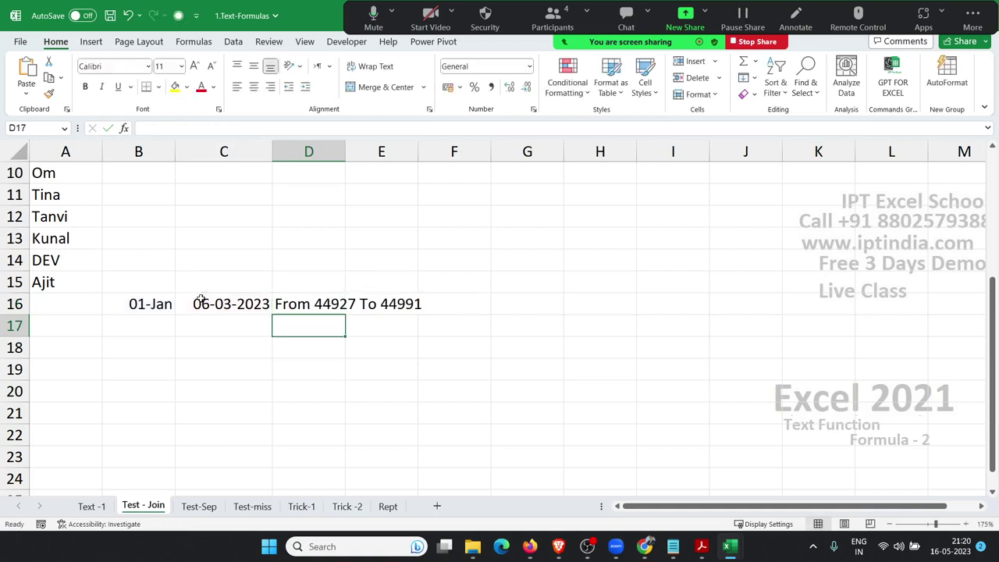
Step: In D16's formula, wrap B16 as TEXT(B16,"DD-MMM-YY")
{"action": "key", "text": "Up"}
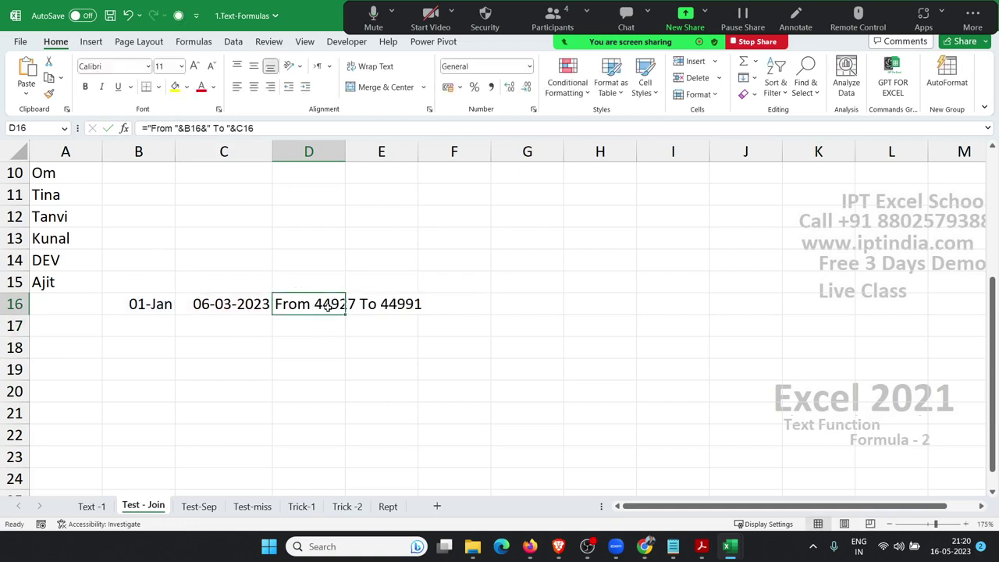
{"action": "double_click", "coordinate": [319, 307]}
{"action": "left_click", "coordinate": [347, 304]}
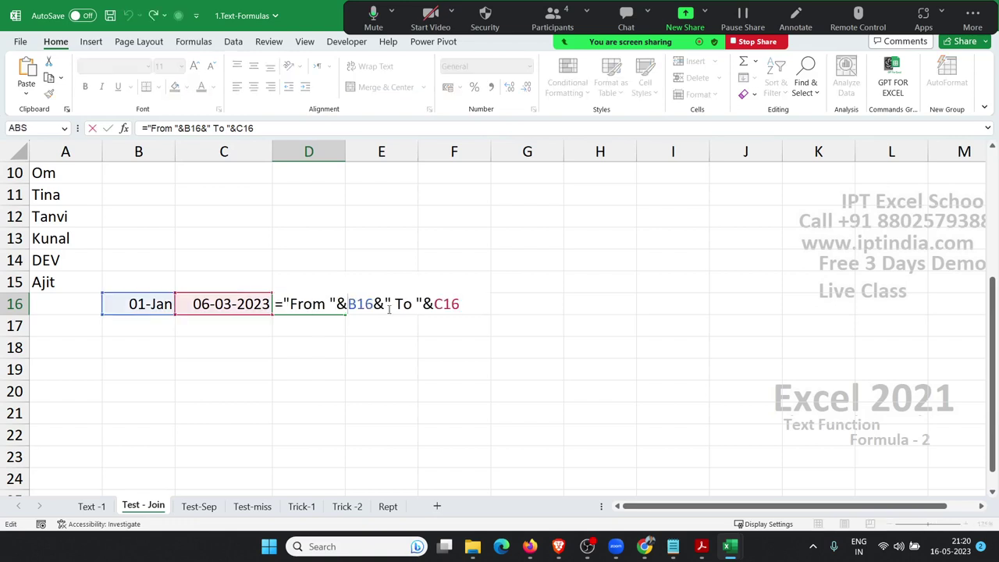
{"action": "type", "text": "te"}
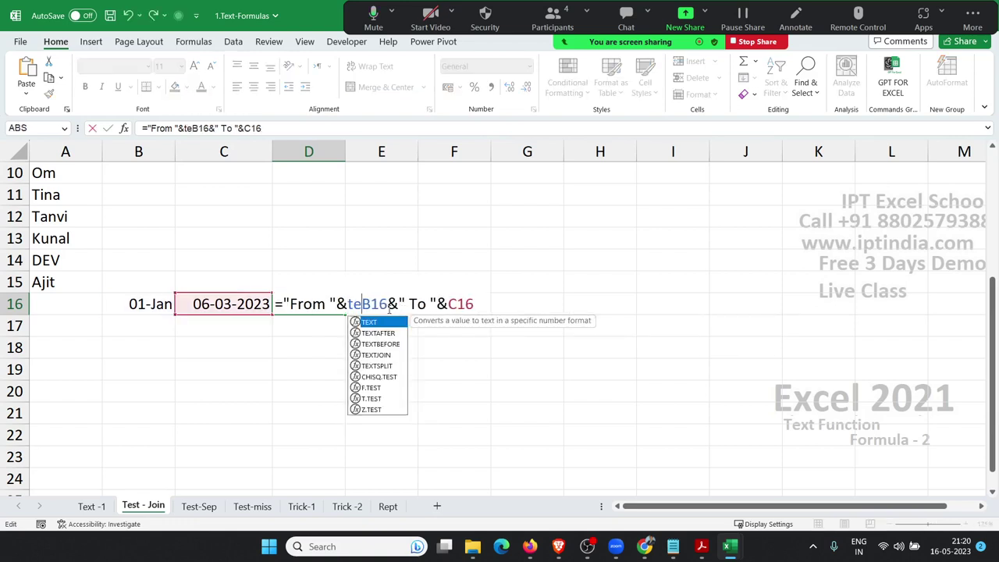
{"action": "key", "text": "Tab"}
{"action": "key", "text": "Right"}
{"action": "key", "text": "Right"}
{"action": "key", "text": "Right"}
{"action": "type", "text": ","}
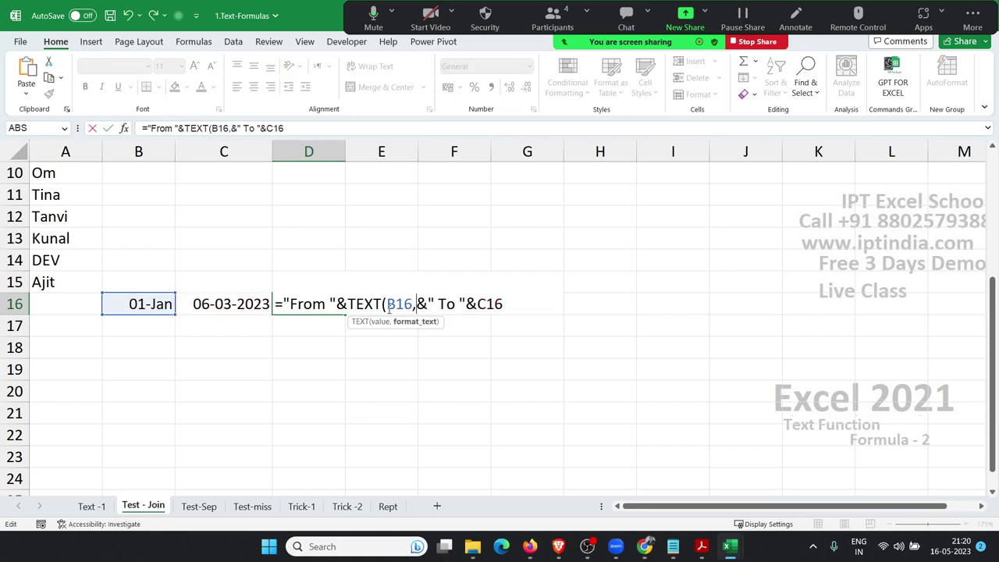
{"action": "type", "text": "\"\"\"\"\"\"\"\"\"\""}
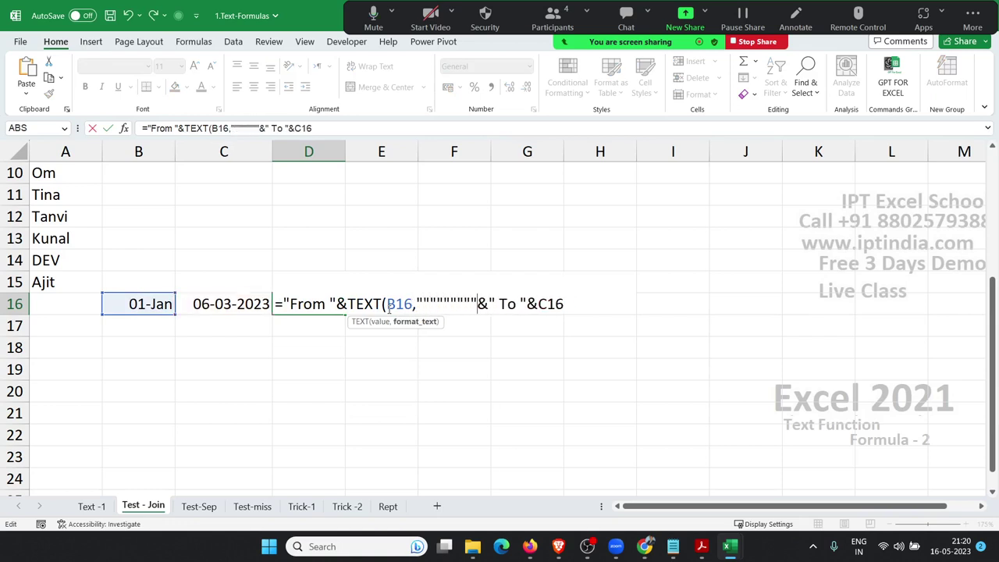
{"action": "key", "text": "BackSpace"}
{"action": "key", "text": "BackSpace"}
{"action": "key", "text": "BackSpace"}
{"action": "key", "text": "BackSpace"}
{"action": "key", "text": "BackSpace"}
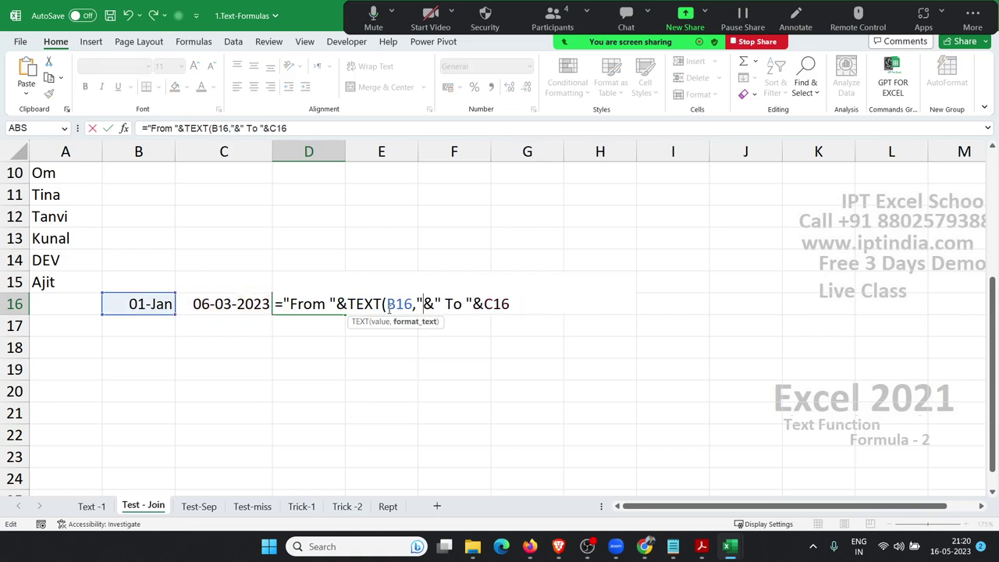
{"action": "type", "text": "DD-"}
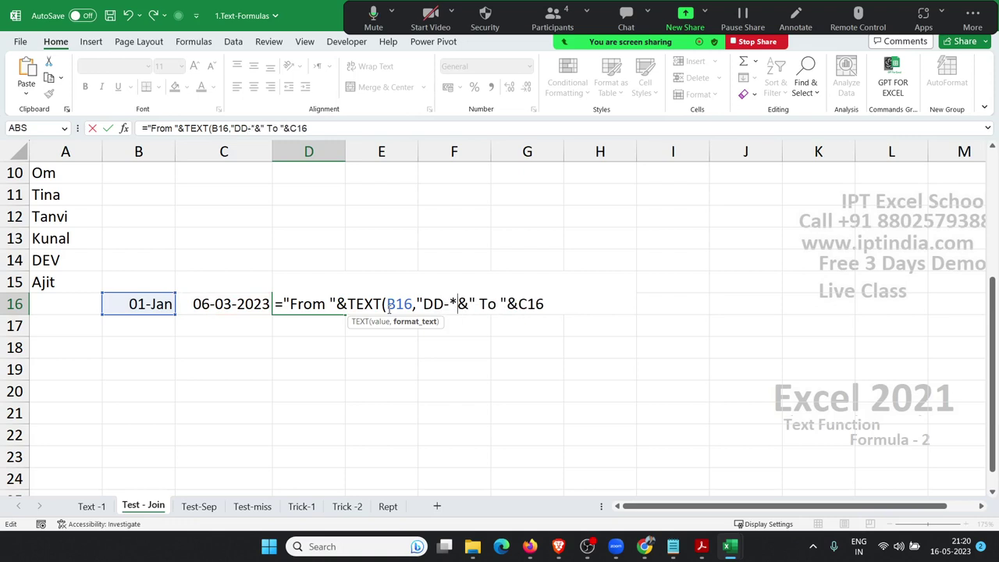
{"action": "type", "text": "MM"}
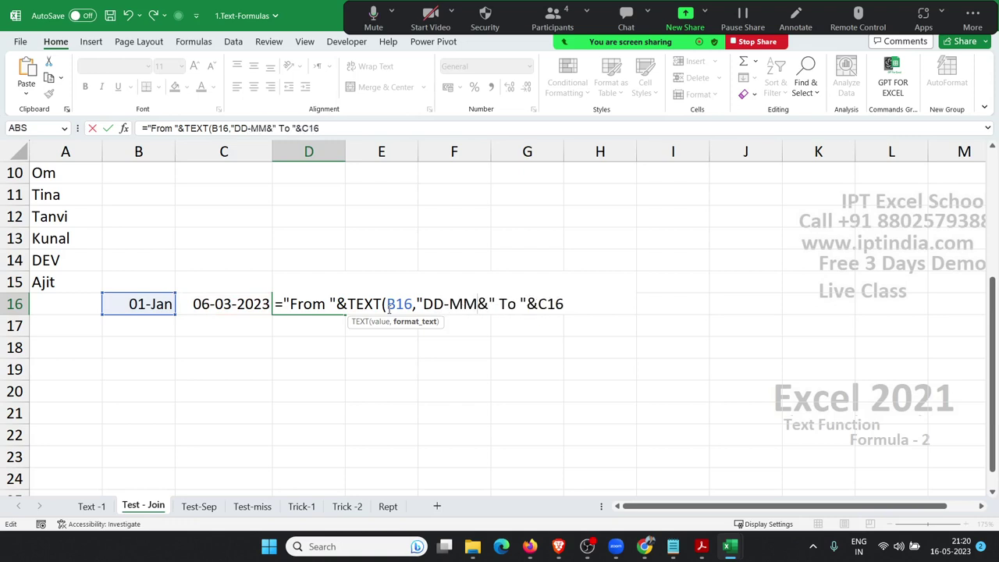
{"action": "type", "text": "M-"}
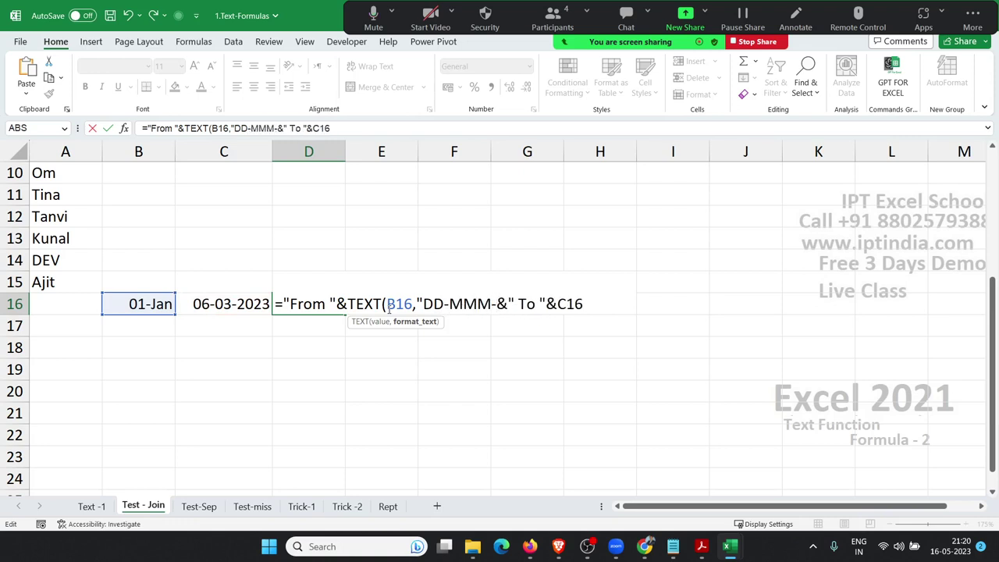
{"action": "type", "text": "YY\""}
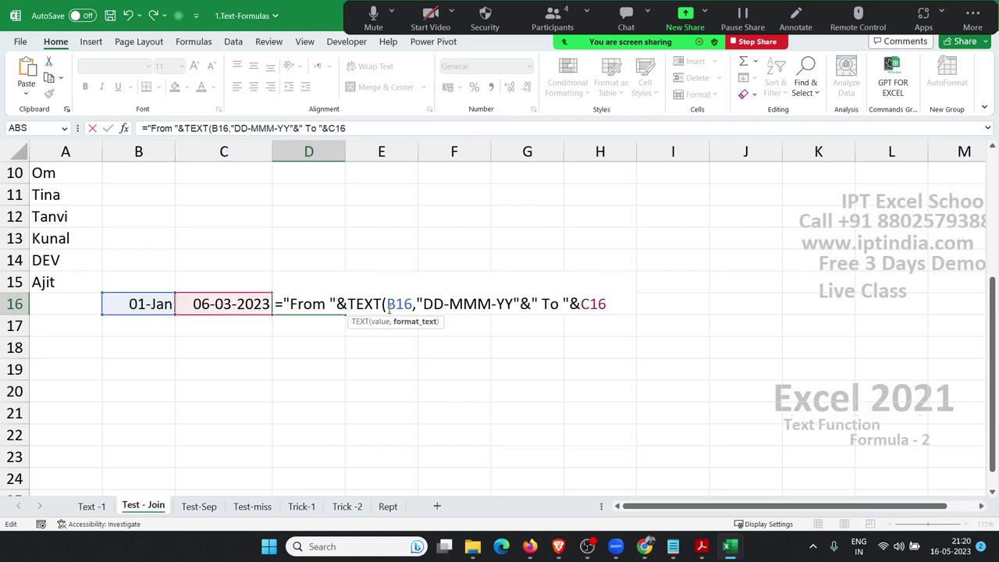
{"action": "type", "text": ")&\" To \"&"}
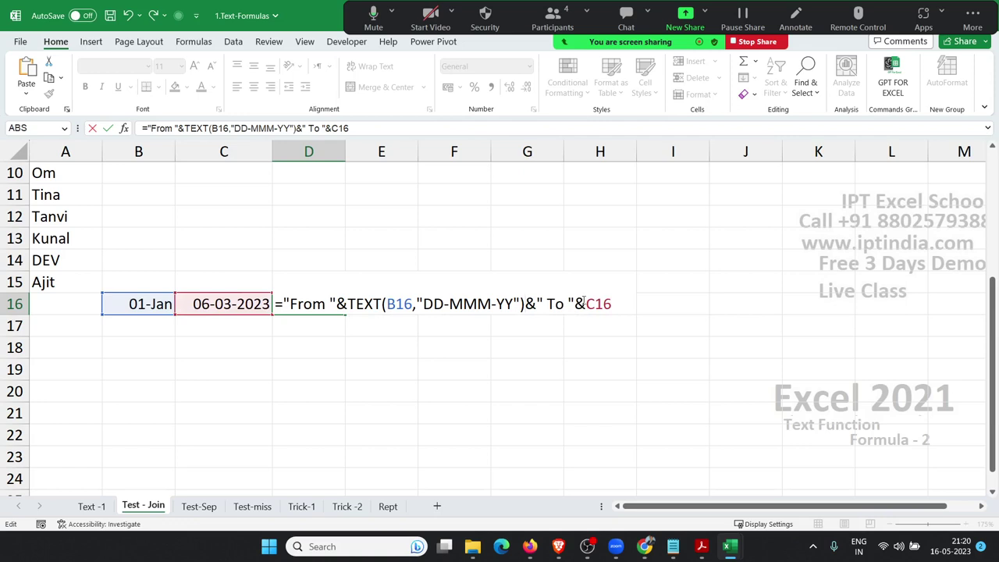
{"action": "type", "text": "t"}
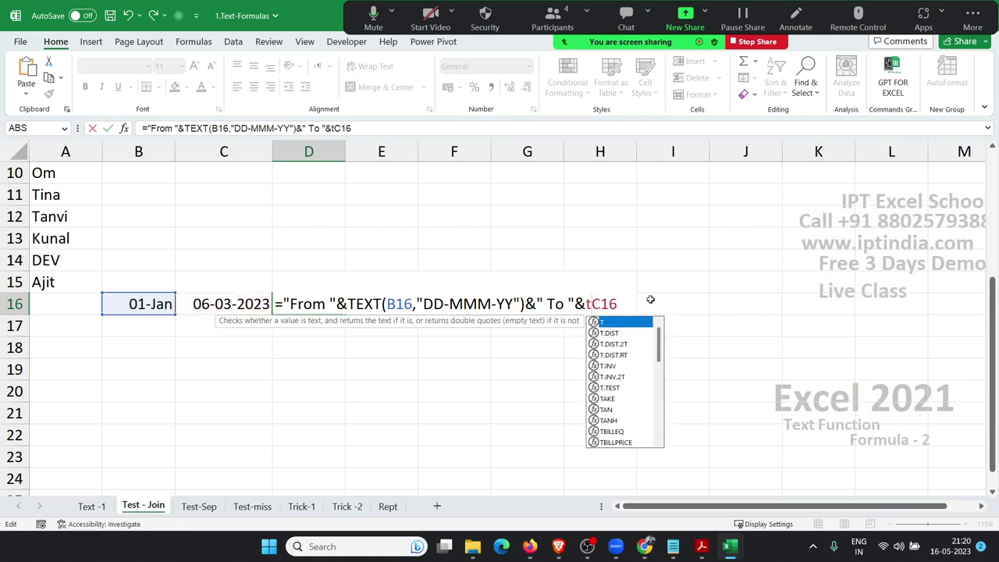
{"action": "type", "text": "e"}
Step: Wrap C16 as TEXT(C16,"DD-MMM-YY") so D16 reads From 01-Jan-23 To 06-Mar-23
{"action": "key", "text": "Tab"}
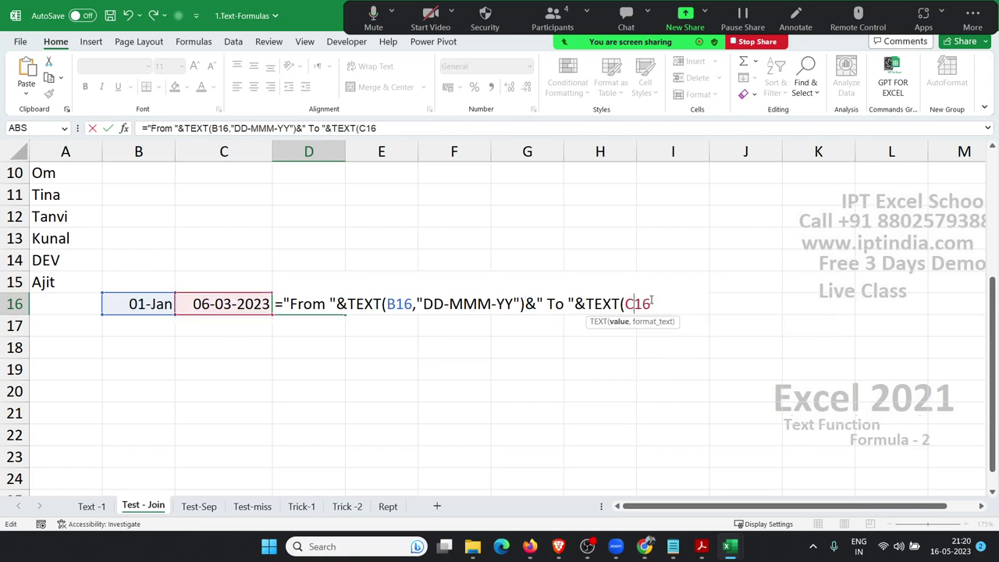
{"action": "type", "text": ","}
{"action": "type", "text": "\"DD"}
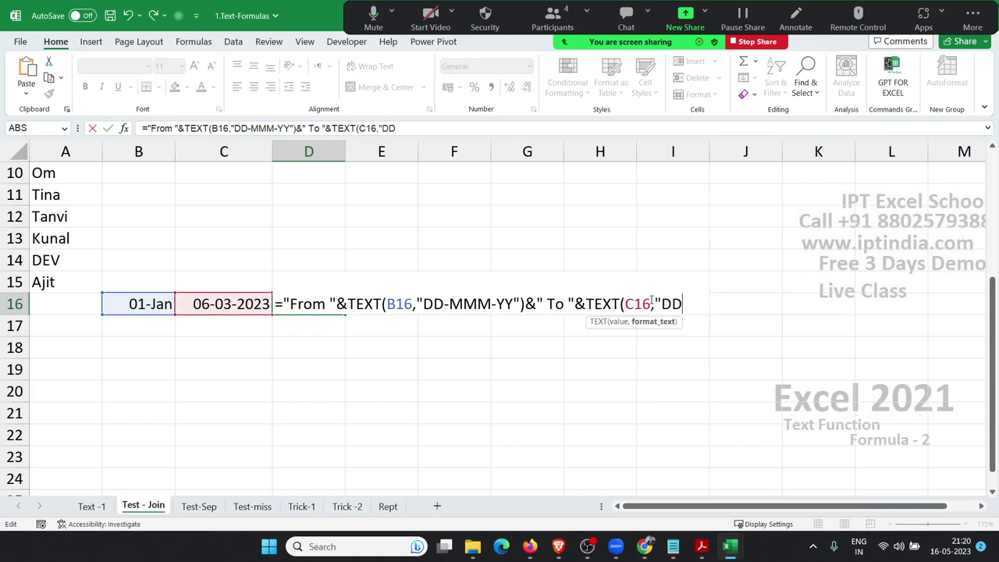
{"action": "type", "text": "-MM"}
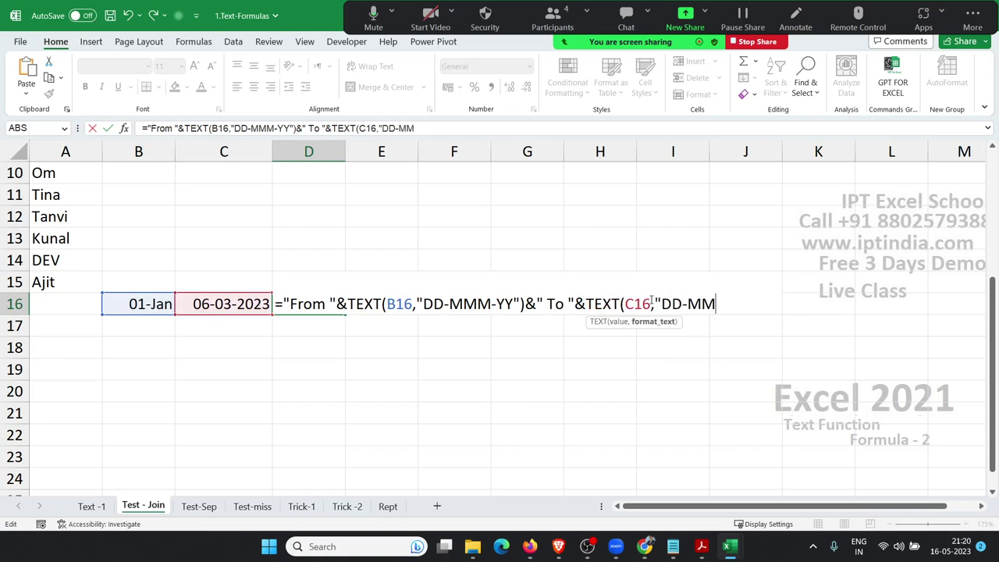
{"action": "type", "text": "M-Y"}
{"action": "type", "text": "Y\""}
{"action": "type", "text": ")"}
{"action": "key", "text": "Return"}
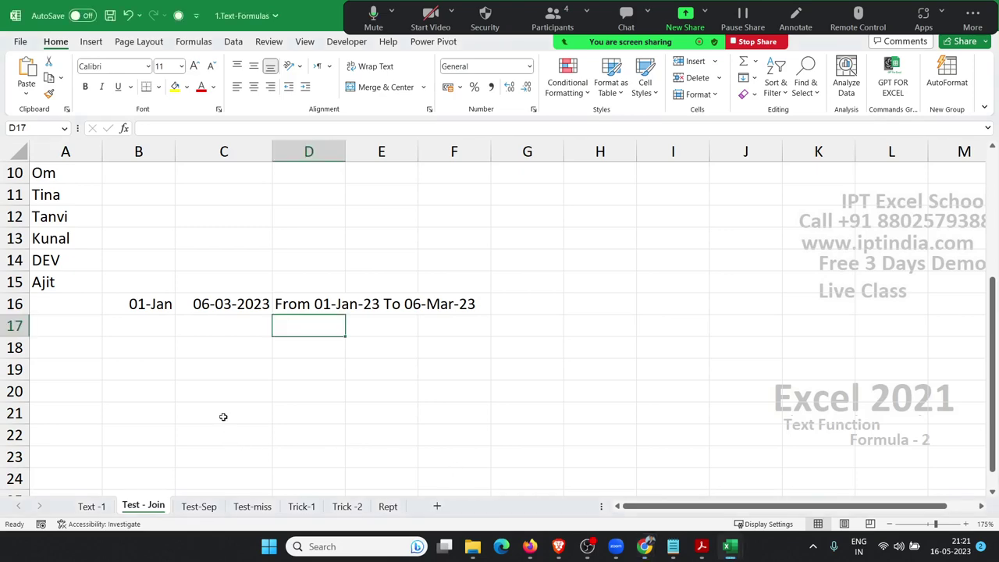
{"action": "scroll", "coordinate": [223, 416], "scroll_direction": "up", "scroll_amount": 3}
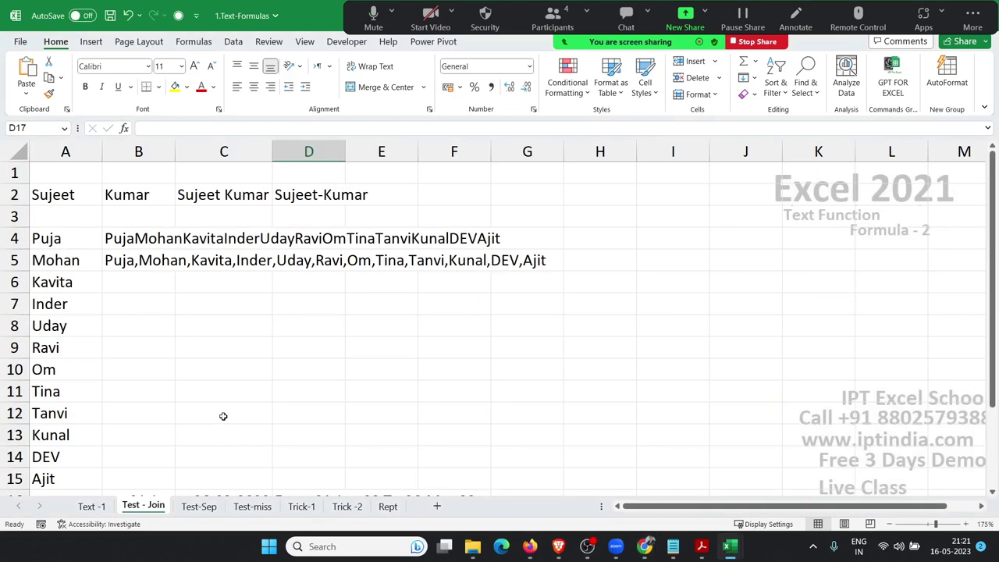
{"action": "scroll", "coordinate": [223, 416], "scroll_direction": "down", "scroll_amount": 1}
{"action": "scroll", "coordinate": [224, 416], "scroll_direction": "down", "scroll_amount": 2}
{"action": "scroll", "coordinate": [223, 416], "scroll_direction": "up", "scroll_amount": 2}
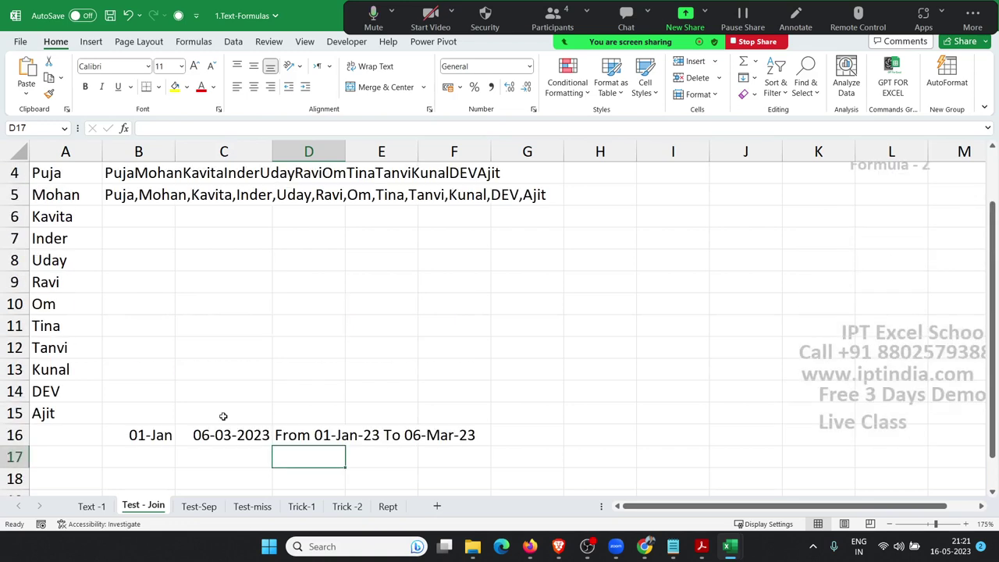
Step: On the Test-Sep sheet, clear the old split results in B1:D1 and B3:D3
{"action": "left_click", "coordinate": [202, 507]}
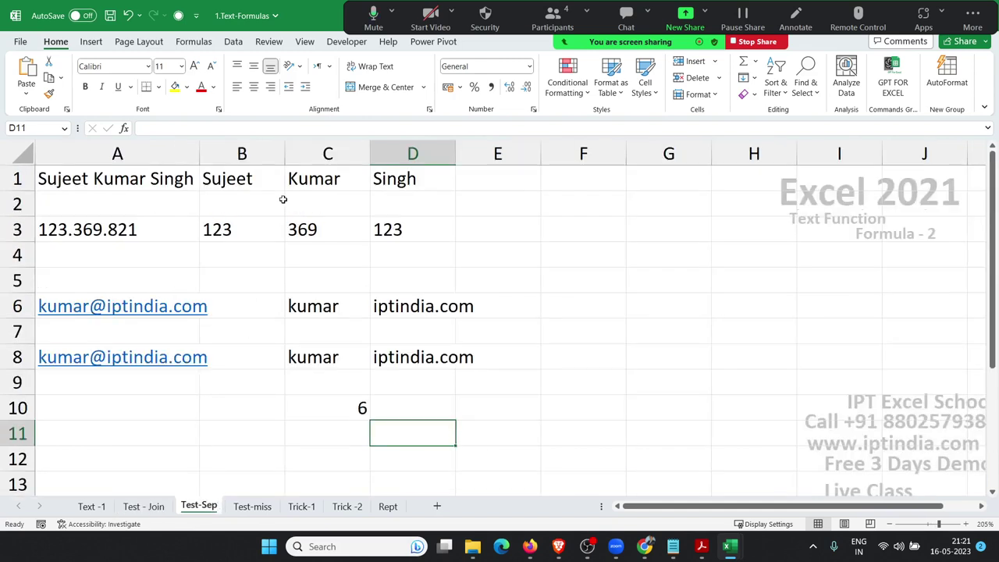
{"action": "left_click_drag", "start_coordinate": [282, 172], "coordinate": [376, 181]}
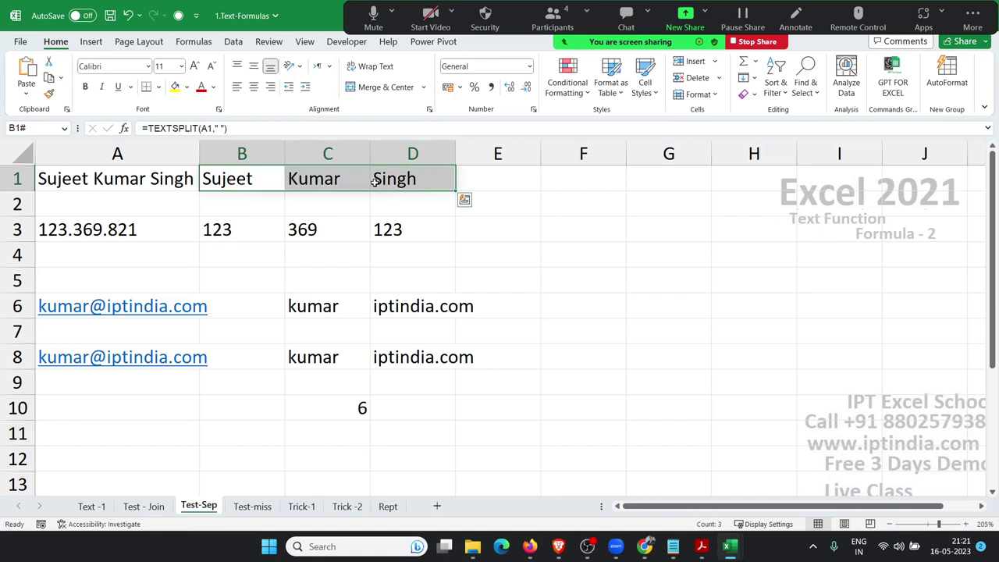
{"action": "key", "text": "Delete"}
{"action": "key", "text": "Left"}
{"action": "key", "text": "Right"}
{"action": "key", "text": "Down"}
{"action": "key", "text": "Down"}
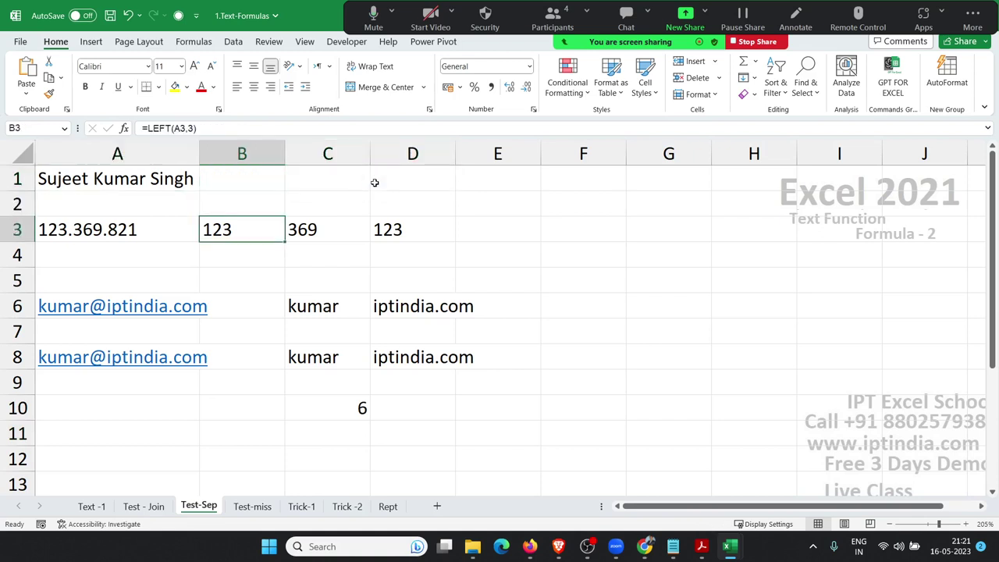
{"action": "key", "text": "Right"}
{"action": "key", "text": "Left"}
{"action": "key", "text": "shift+Right"}
{"action": "key", "text": "shift+Right"}
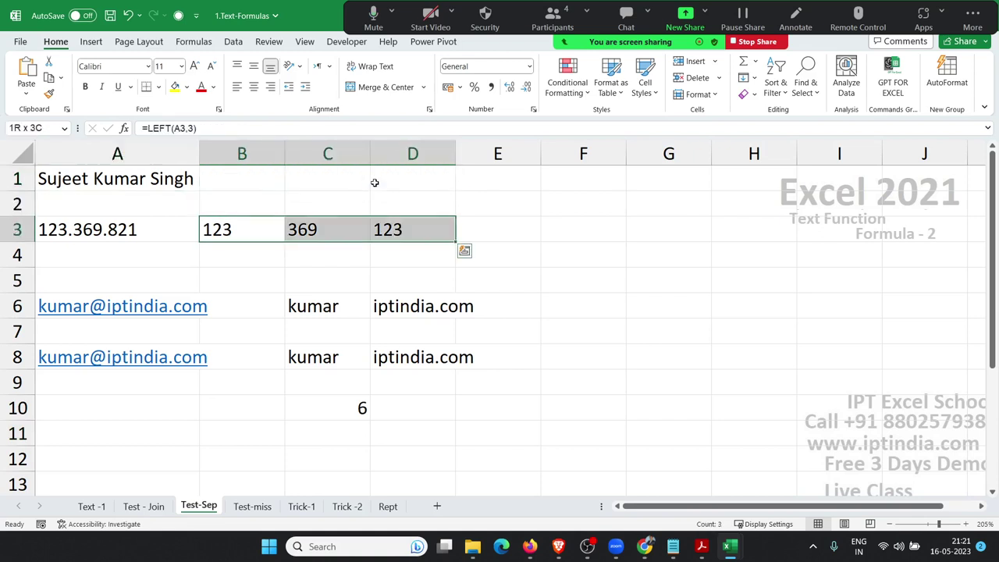
{"action": "key", "text": "Delete"}
Step: Clear the old email results in C6:D8 and the stray 6 in C10
{"action": "key", "text": "Down"}
{"action": "key", "text": "Right"}
{"action": "key", "text": "Down"}
{"action": "key", "text": "Down"}
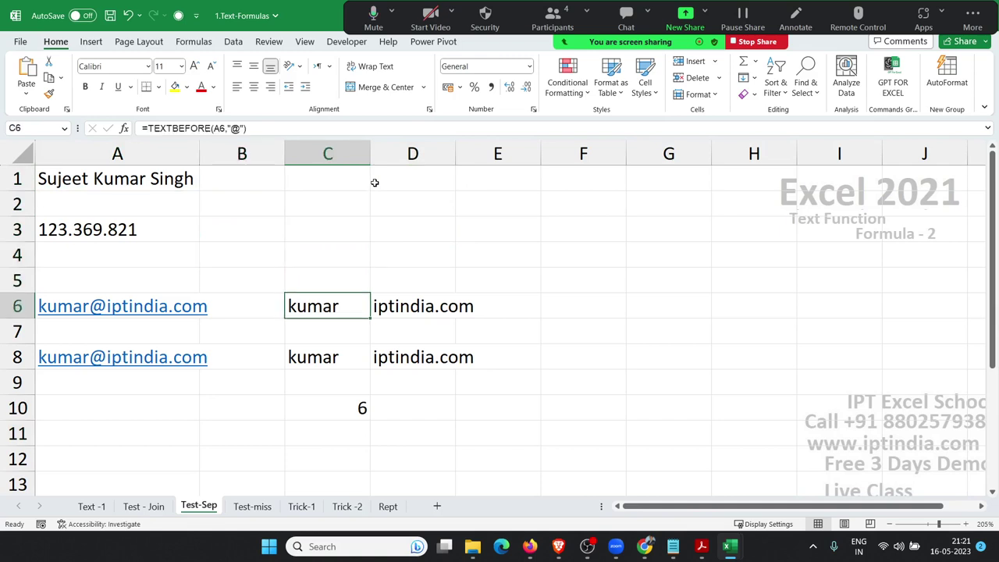
{"action": "key", "text": "shift+Right"}
{"action": "key", "text": "shift+Down"}
{"action": "key", "text": "shift+Down"}
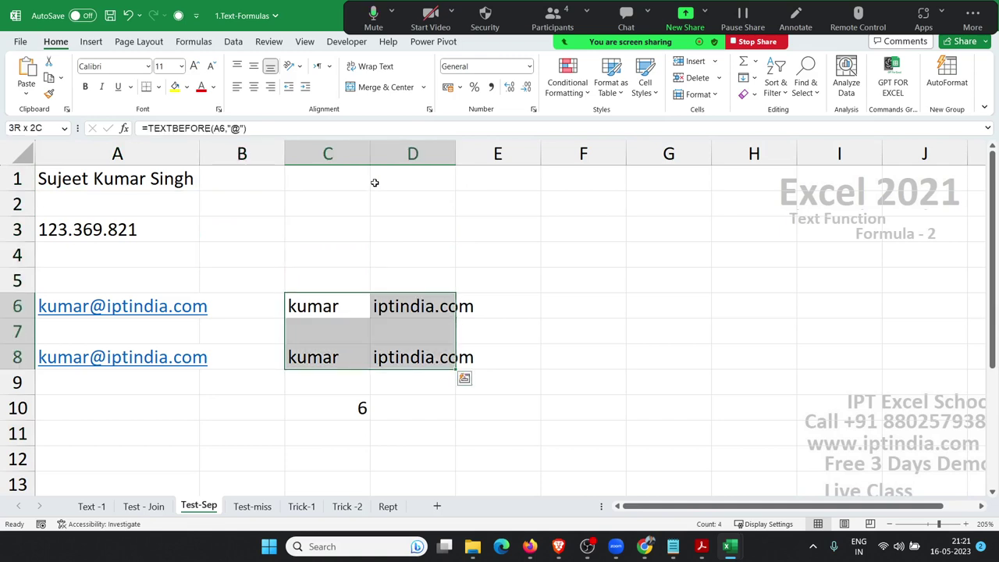
{"action": "key", "text": "Delete"}
{"action": "key", "text": "Down"}
{"action": "key", "text": "Down"}
{"action": "key", "text": "Down"}
{"action": "key", "text": "Down"}
{"action": "key", "text": "Delete"}
{"action": "key", "text": "Up"}
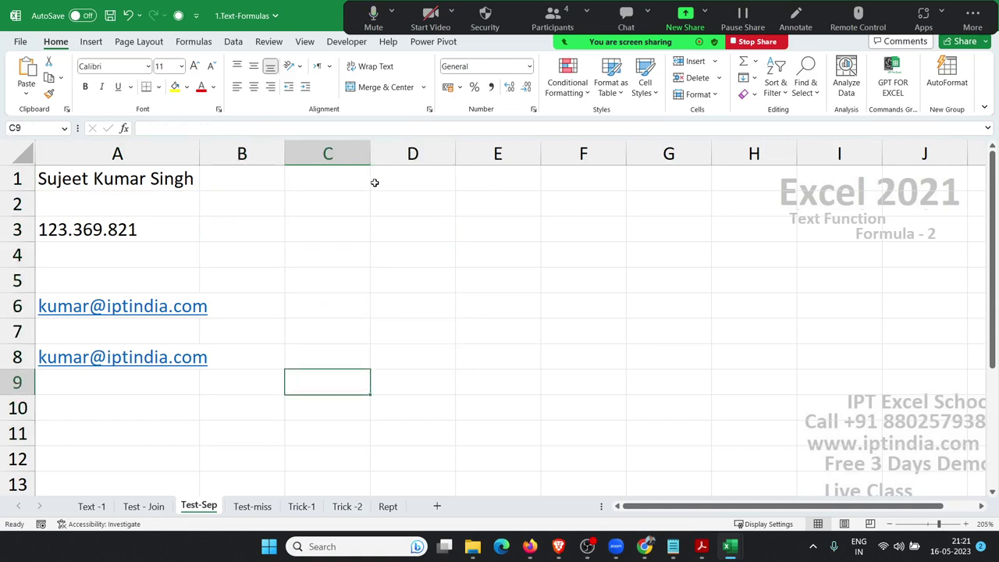
{"action": "key", "text": "ctrl+Up"}
{"action": "key", "text": "Left"}
Step: Enter =TEXTSPLIT(A1," ") in B1 so the three name words spill across B1:D1
{"action": "type", "text": "=t"}
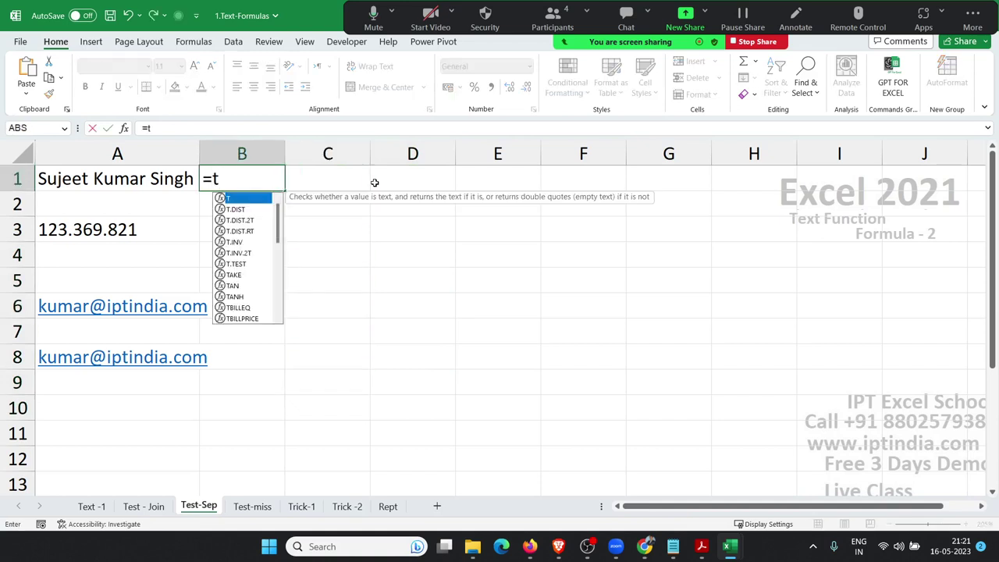
{"action": "type", "text": "e"}
{"action": "key", "text": "Down"}
{"action": "key", "text": "Down"}
{"action": "key", "text": "Down"}
{"action": "key", "text": "Down"}
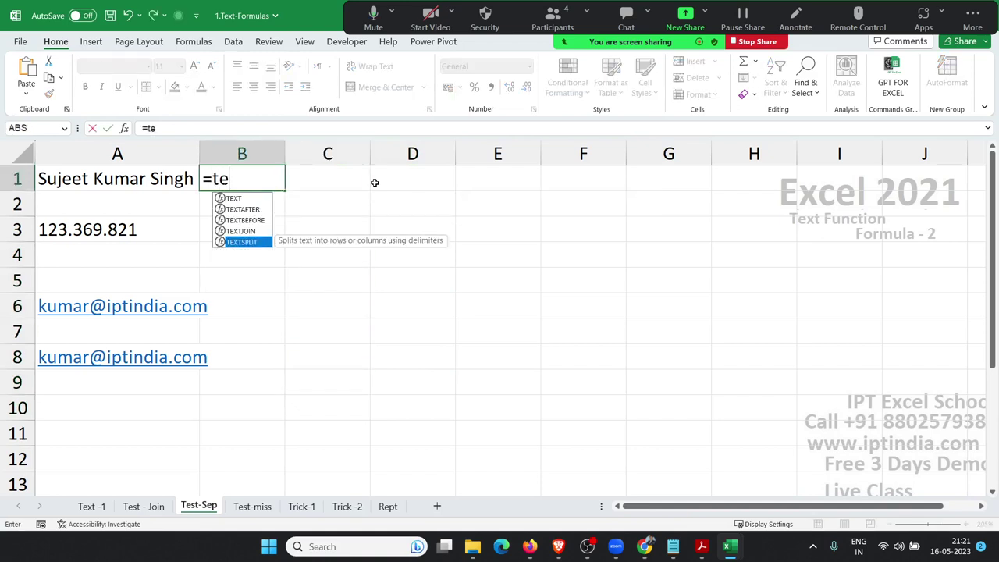
{"action": "key", "text": "Tab"}
{"action": "key", "text": "Left"}
{"action": "type", "text": ","}
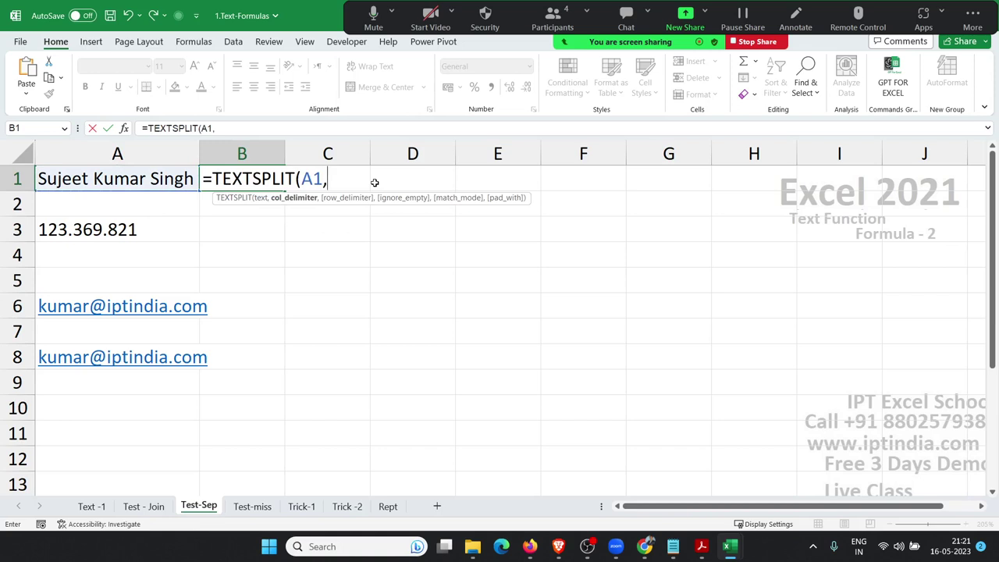
{"action": "type", "text": "\" \""}
{"action": "key", "text": "Return"}
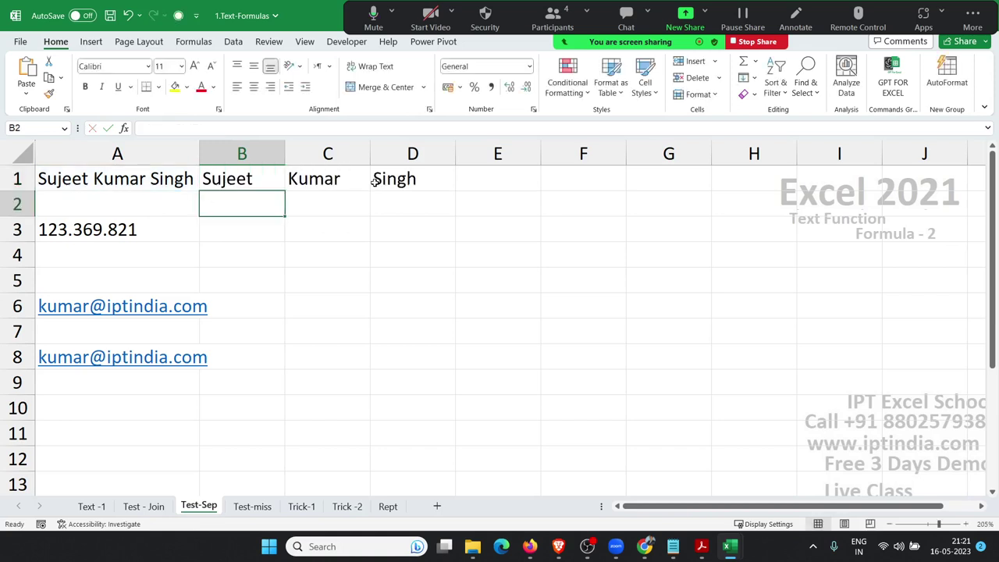
{"action": "key", "text": "Up"}
{"action": "key", "text": "Right"}
{"action": "key", "text": "Right"}
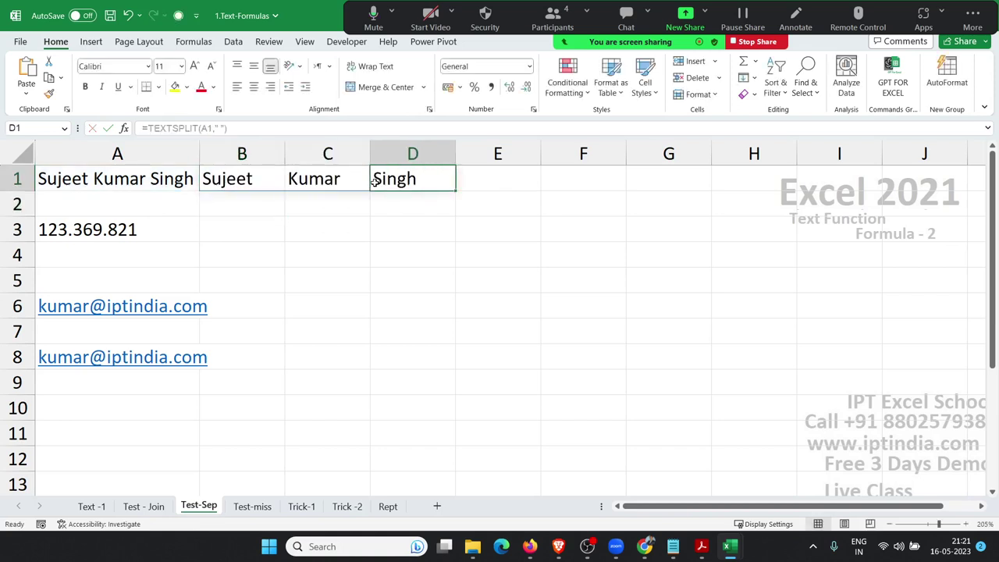
{"action": "key", "text": "Down"}
{"action": "key", "text": "Down"}
{"action": "key", "text": "Left"}
{"action": "key", "text": "Left"}
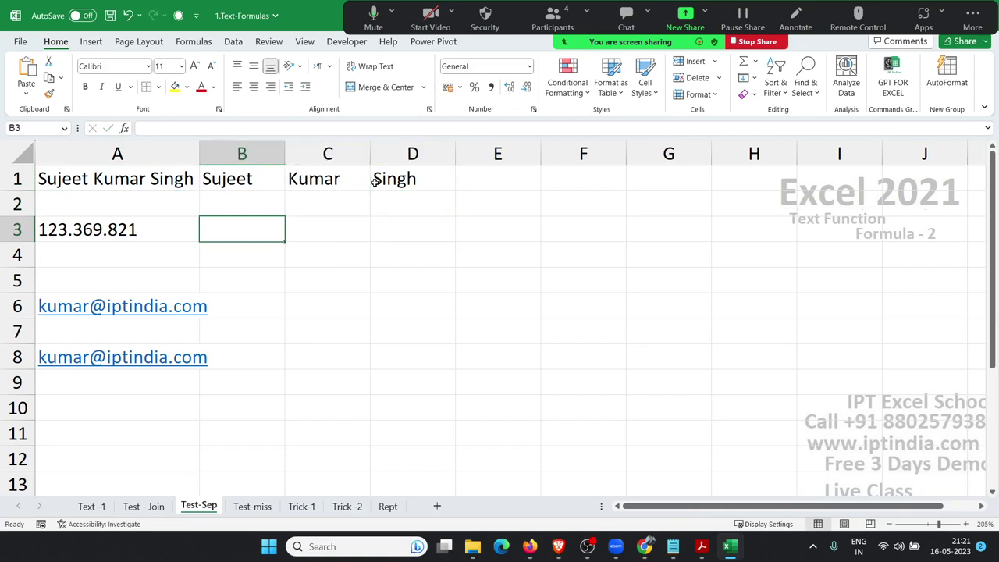
Step: Enter =LEFT(A3,3) in B3 to extract the first group 123
{"action": "type", "text": "=le"}
{"action": "key", "text": "Tab"}
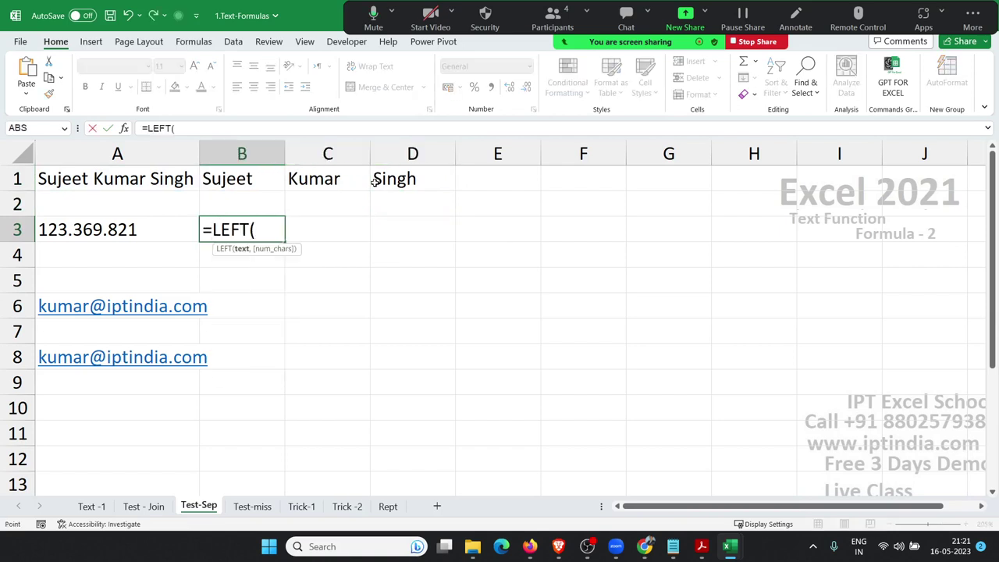
{"action": "key", "text": "Left"}
{"action": "type", "text": ","}
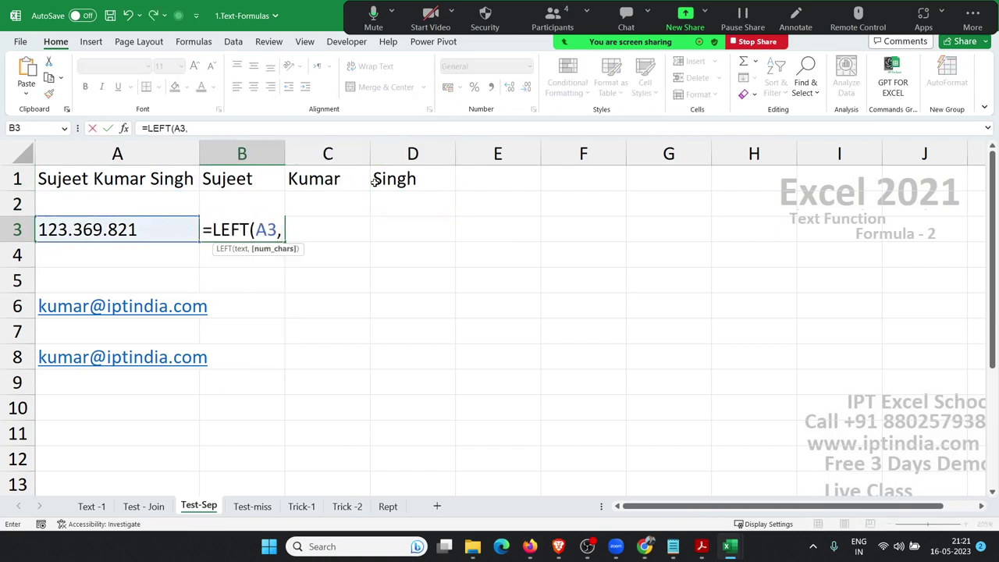
{"action": "type", "text": "3"}
{"action": "key", "text": "Return"}
Step: Enter =RIGHT(A3,3) in D3 to extract the last group 821
{"action": "key", "text": "Up"}
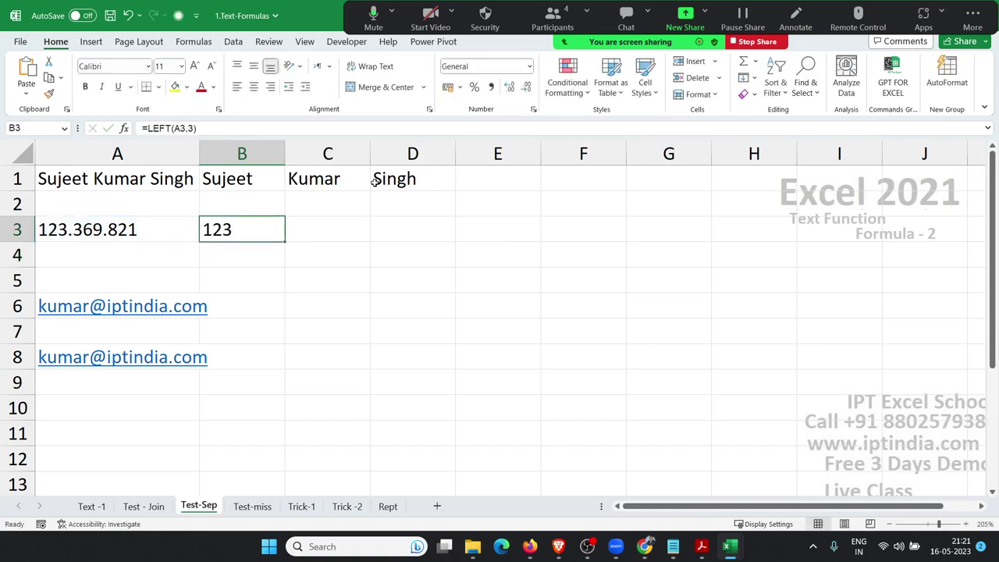
{"action": "key", "text": "Right"}
{"action": "type", "text": "=r"}
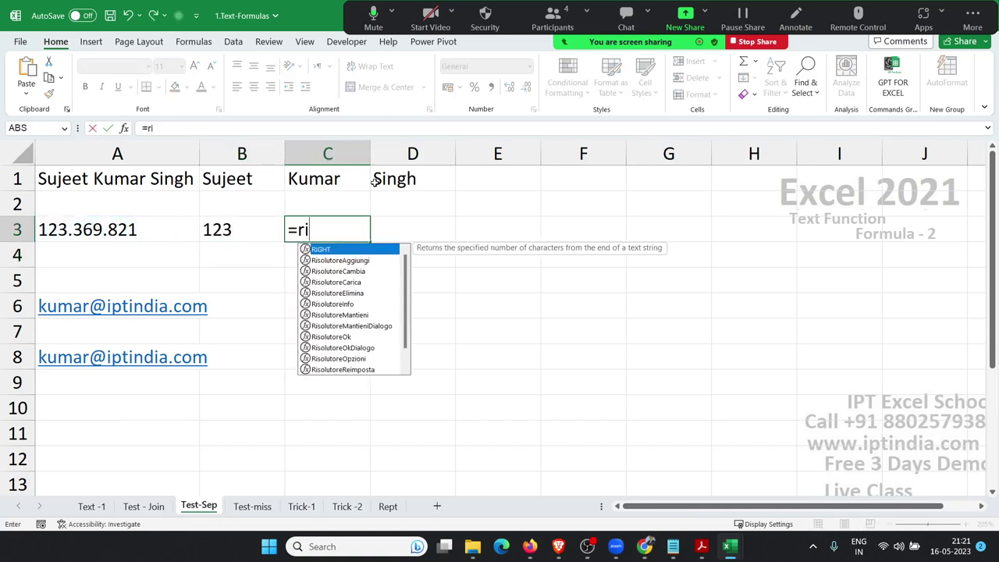
{"action": "type", "text": "i"}
{"action": "key", "text": "Tab"}
{"action": "key", "text": "Left"}
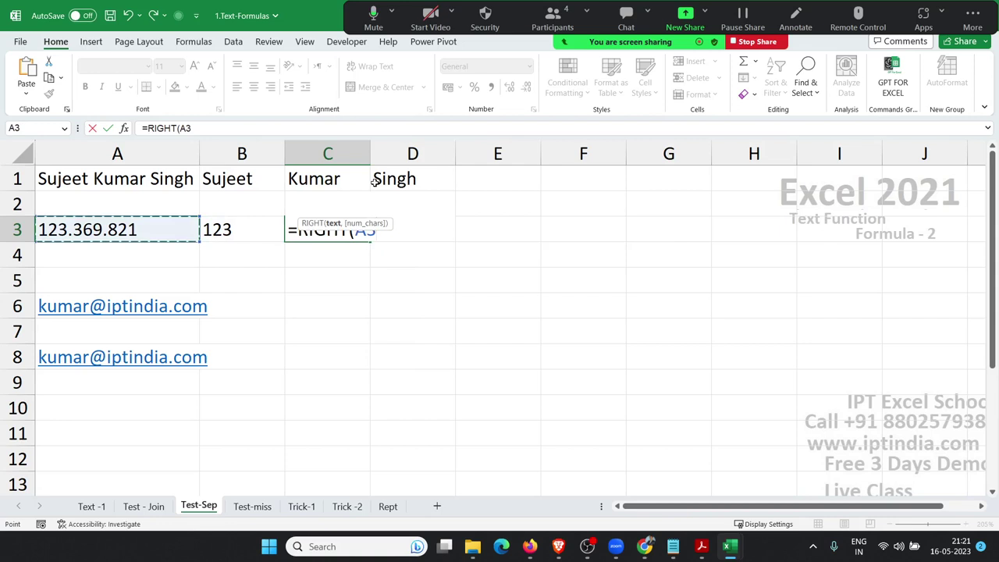
{"action": "key", "text": "Escape"}
{"action": "key", "text": "Right"}
{"action": "type", "text": "=ri"}
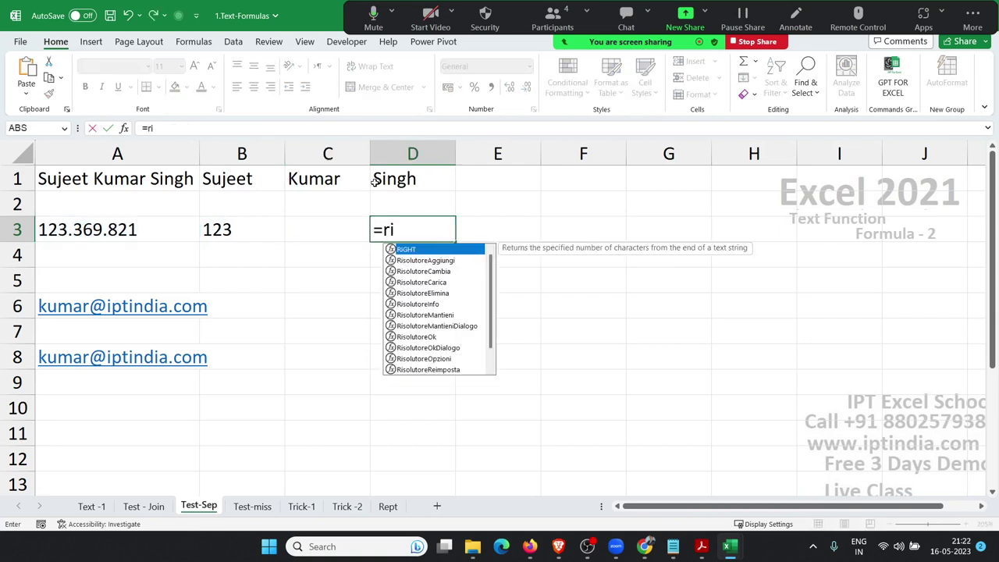
{"action": "key", "text": "Tab"}
{"action": "key", "text": "Left"}
{"action": "key", "text": "Left"}
{"action": "key", "text": "Left"}
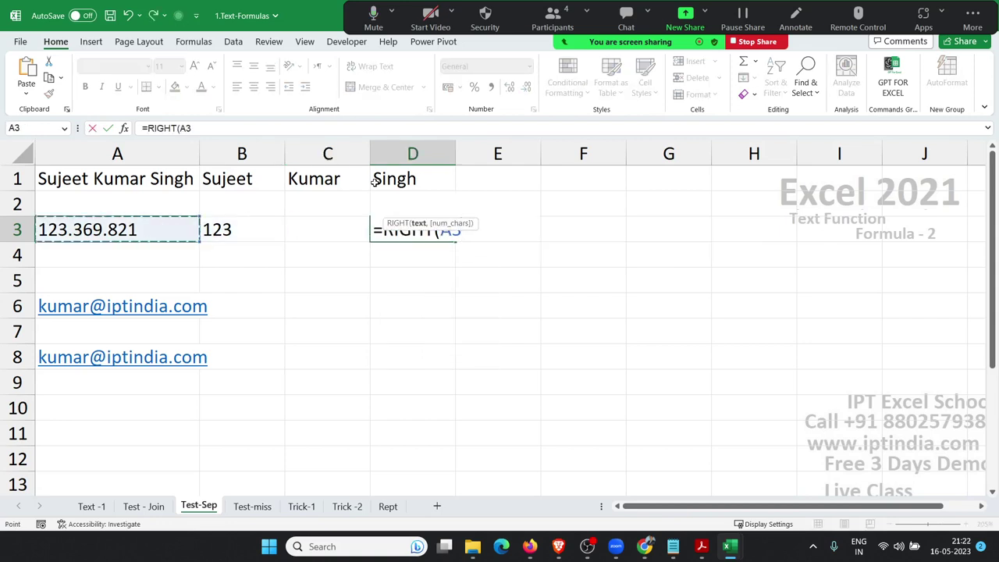
{"action": "type", "text": ",3"}
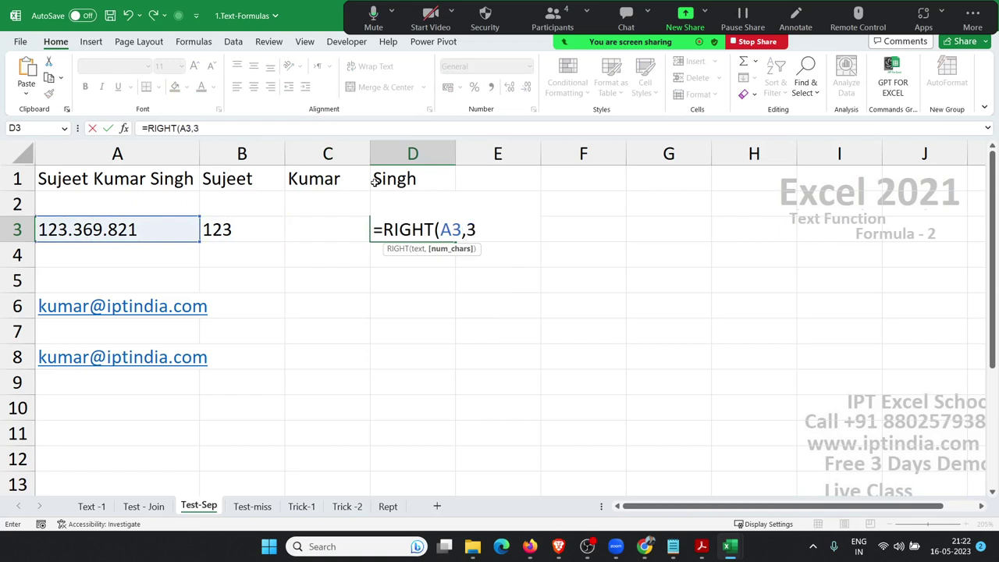
{"action": "type", "text": ")"}
{"action": "key", "text": "Return"}
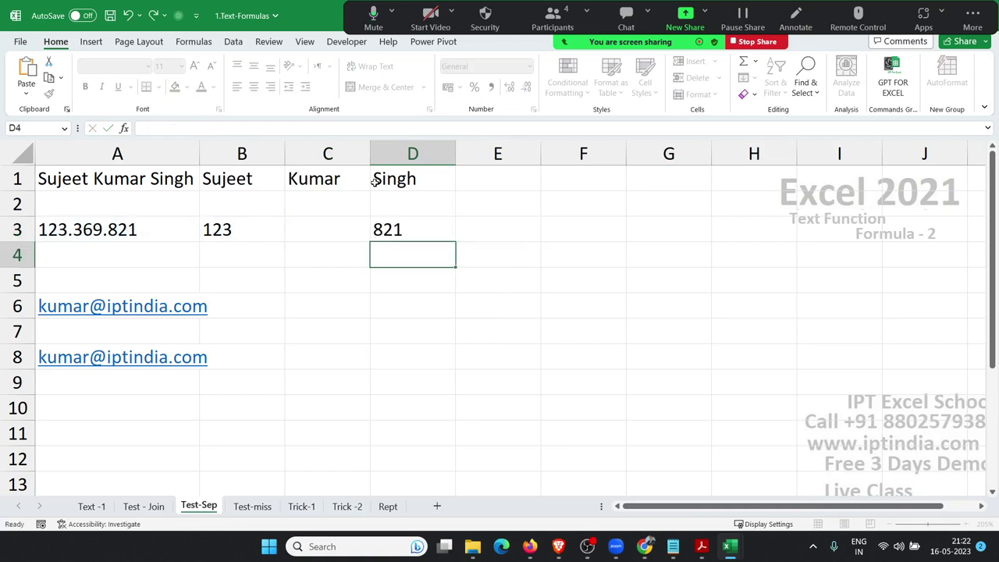
Step: Enter =MID(A3,4,1) in C3 for the middle group
{"action": "key", "text": "Up"}
{"action": "key", "text": "Left"}
{"action": "type", "text": "="}
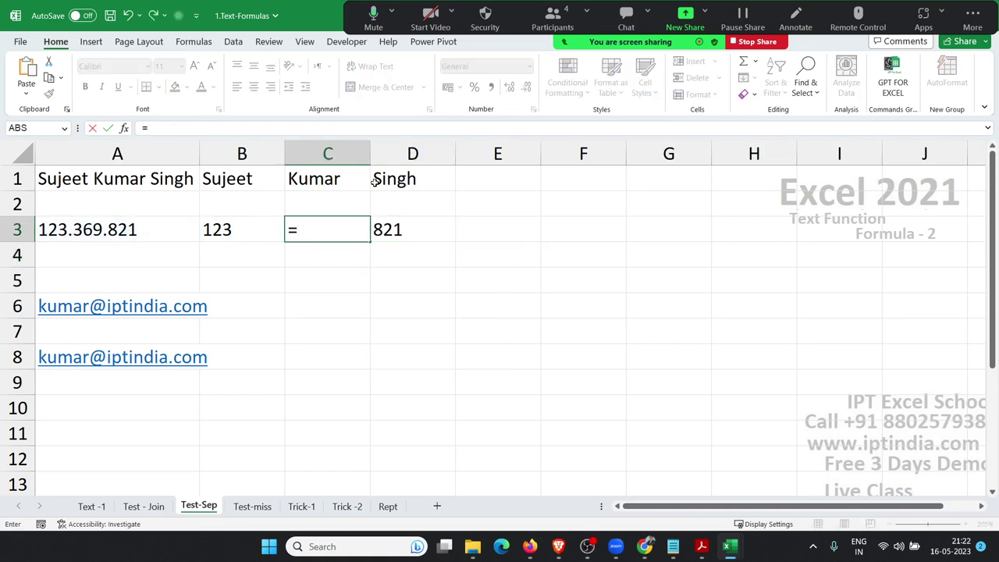
{"action": "type", "text": "mid"}
{"action": "key", "text": "Tab"}
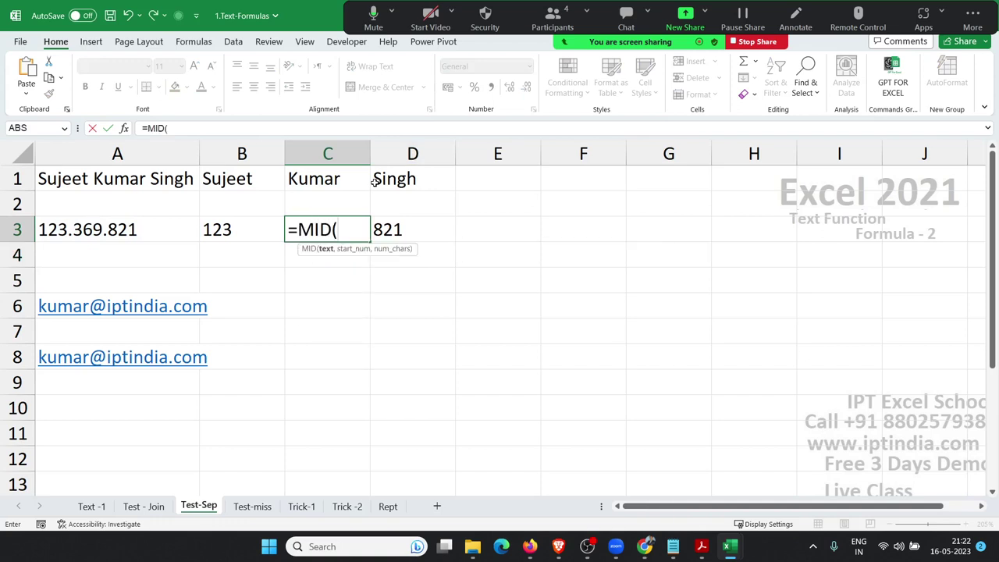
{"action": "key", "text": "Left"}
{"action": "key", "text": "Left"}
{"action": "type", "text": ","}
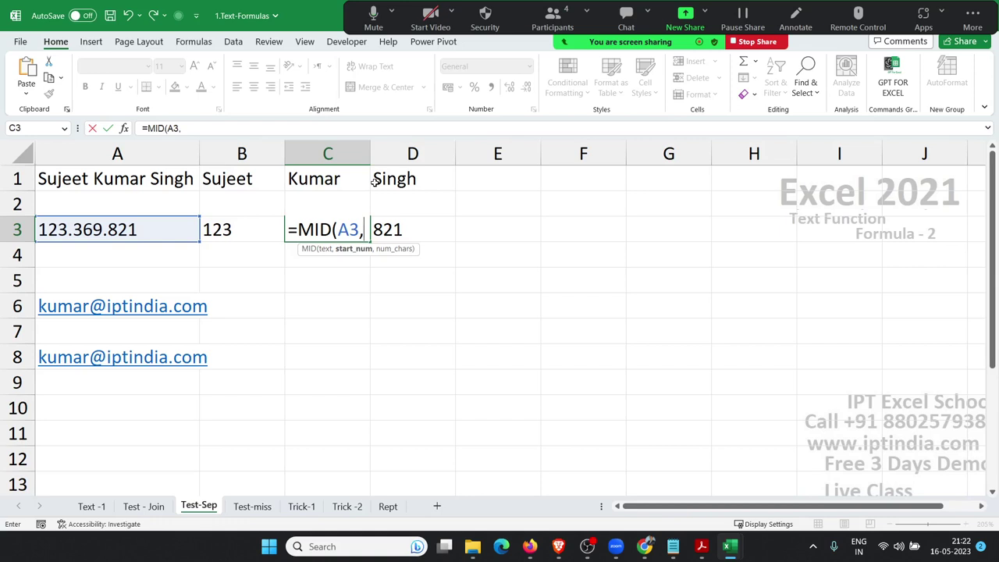
{"action": "type", "text": "4"}
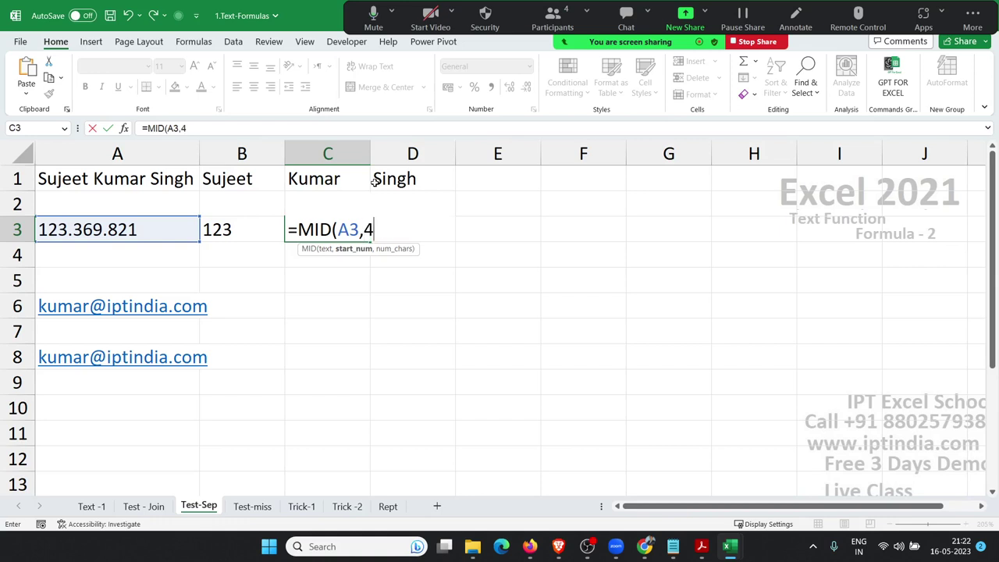
{"action": "type", "text": ",1"}
{"action": "key", "text": "Return"}
Step: Correct C3's formula to =MID(A3,5,3) so it returns 369
{"action": "key", "text": "Up"}
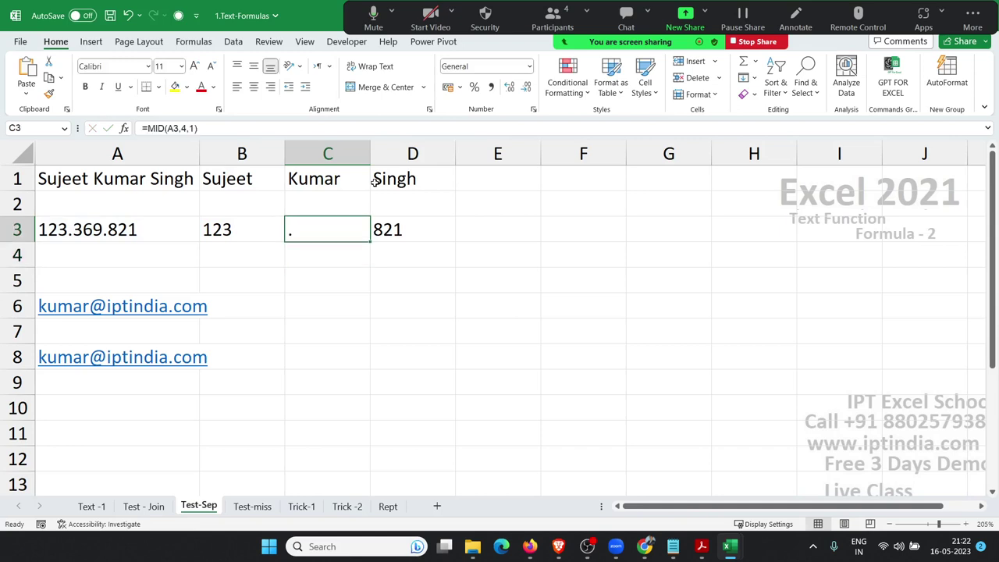
{"action": "left_click", "coordinate": [180, 128]}
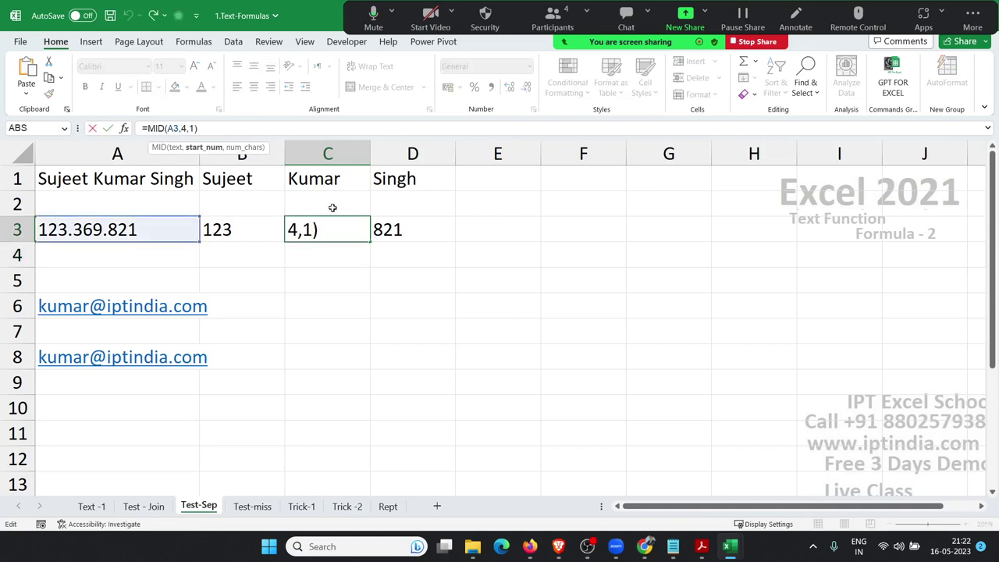
{"action": "key", "text": "Delete"}
{"action": "type", "text": "5"}
{"action": "key", "text": "Right"}
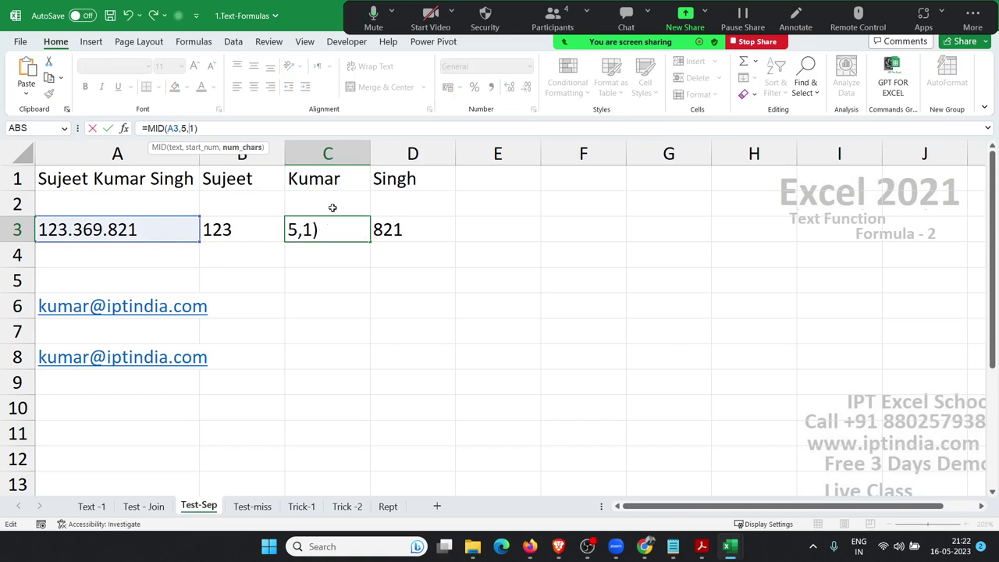
{"action": "key", "text": "Delete"}
{"action": "type", "text": "3"}
{"action": "key", "text": "Return"}
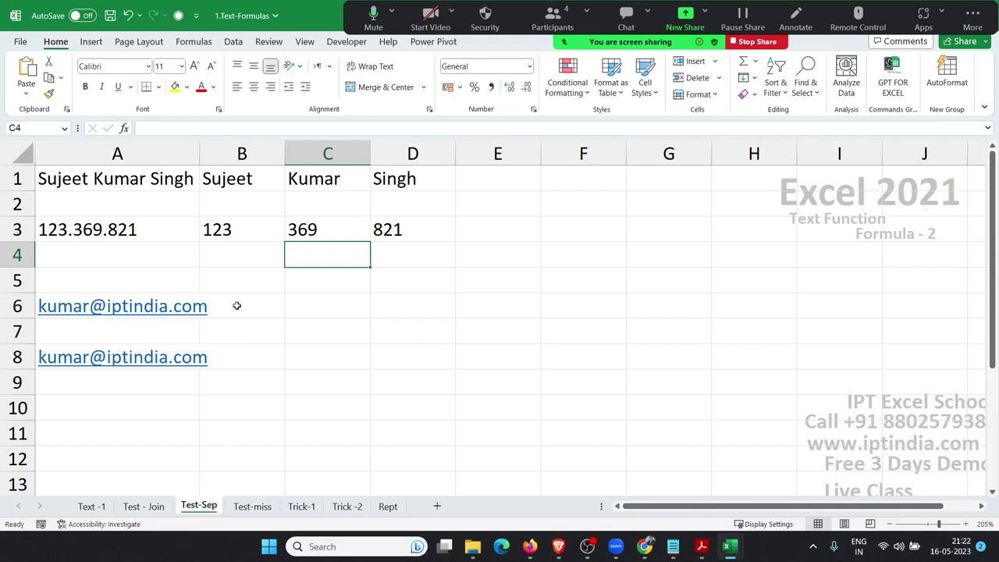
Step: Enter =TEXTBEFORE(A6,"@") in C6 to extract the username
{"action": "left_click", "coordinate": [287, 307]}
{"action": "type", "text": "="}
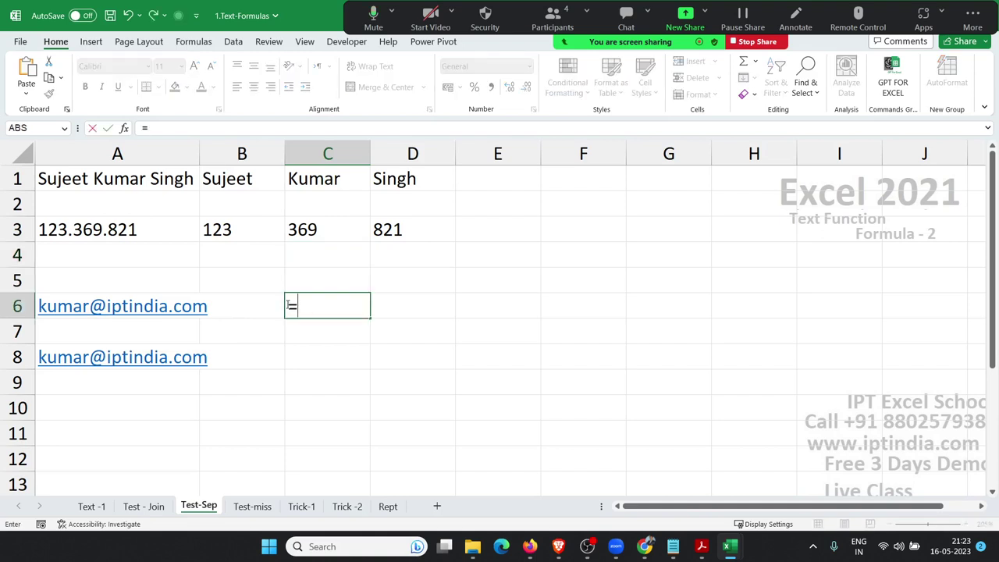
{"action": "type", "text": "te"}
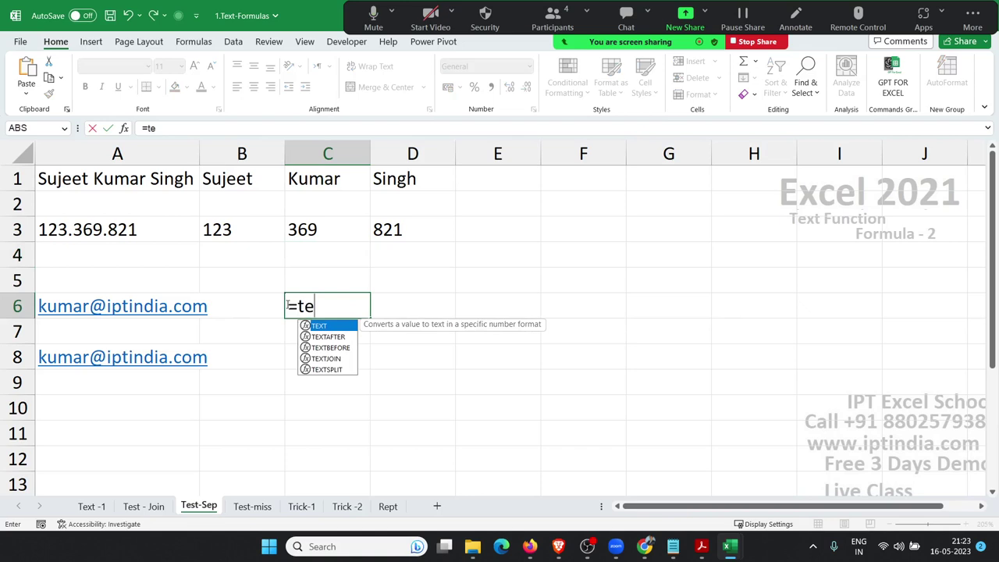
{"action": "key", "text": "Down"}
{"action": "key", "text": "Down"}
{"action": "key", "text": "Tab"}
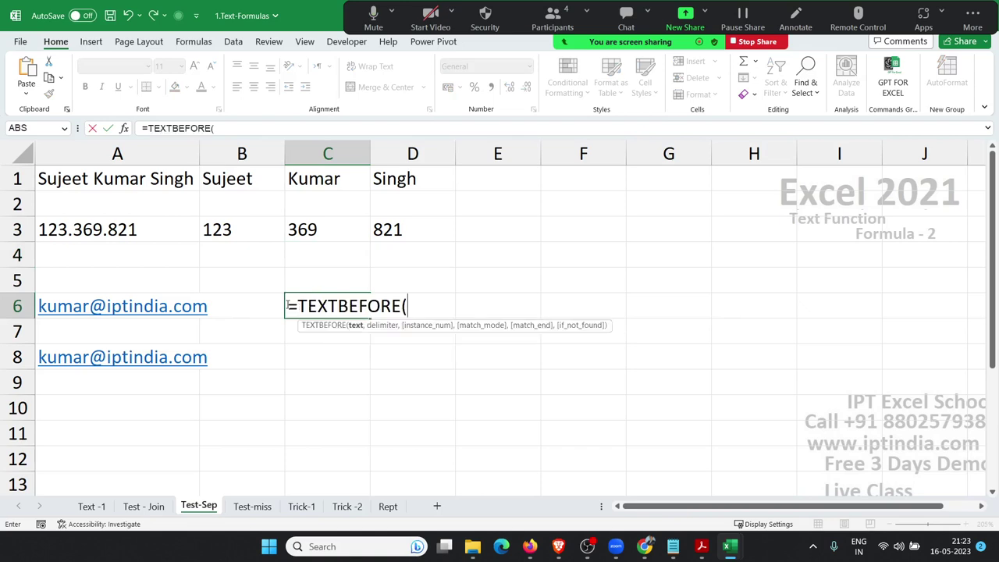
{"action": "key", "text": "Left"}
{"action": "key", "text": "Left"}
{"action": "type", "text": ","}
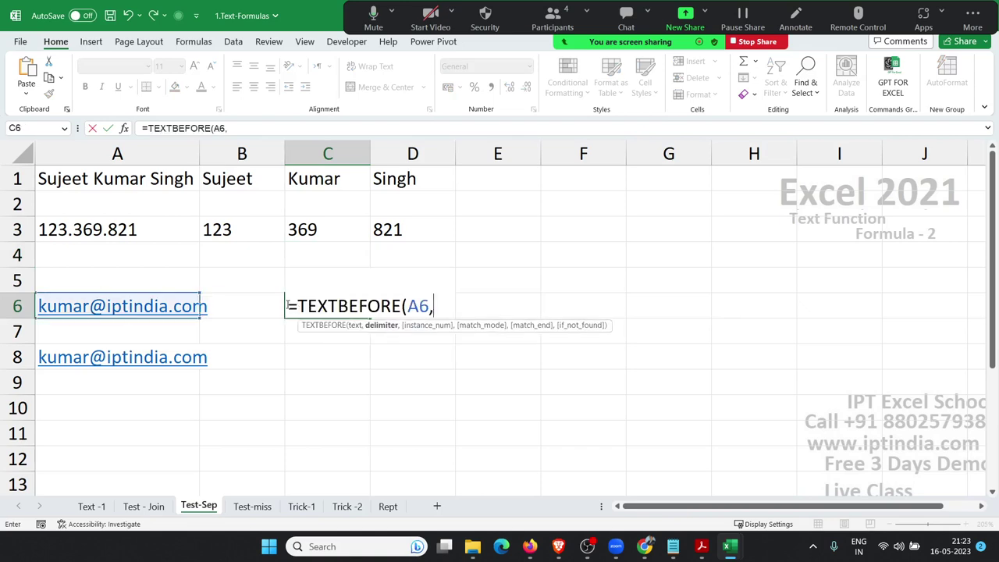
{"action": "type", "text": "\"@"}
{"action": "key", "text": "Return"}
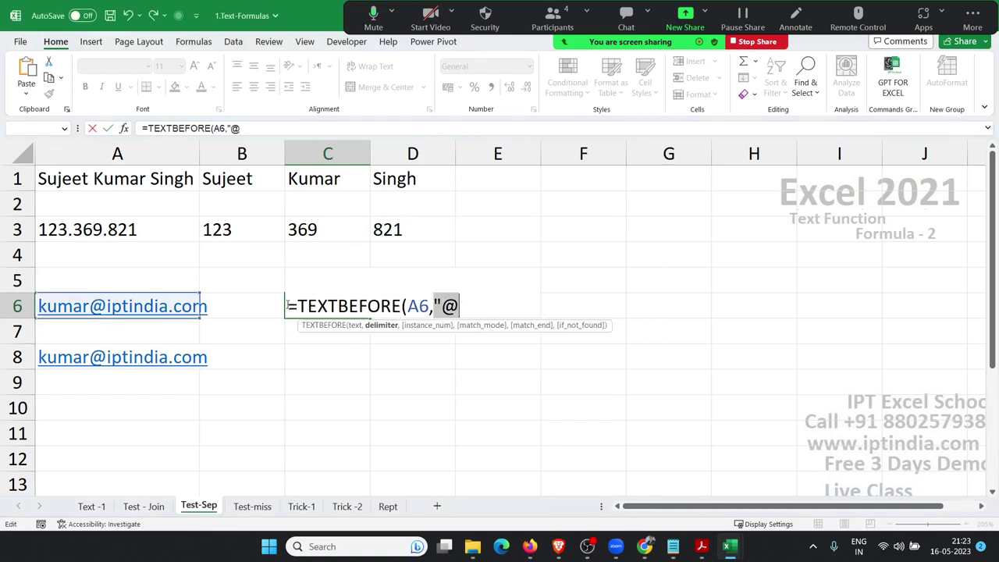
{"action": "key", "text": "Return"}
{"action": "type", "text": "\""}
{"action": "key", "text": "Return"}
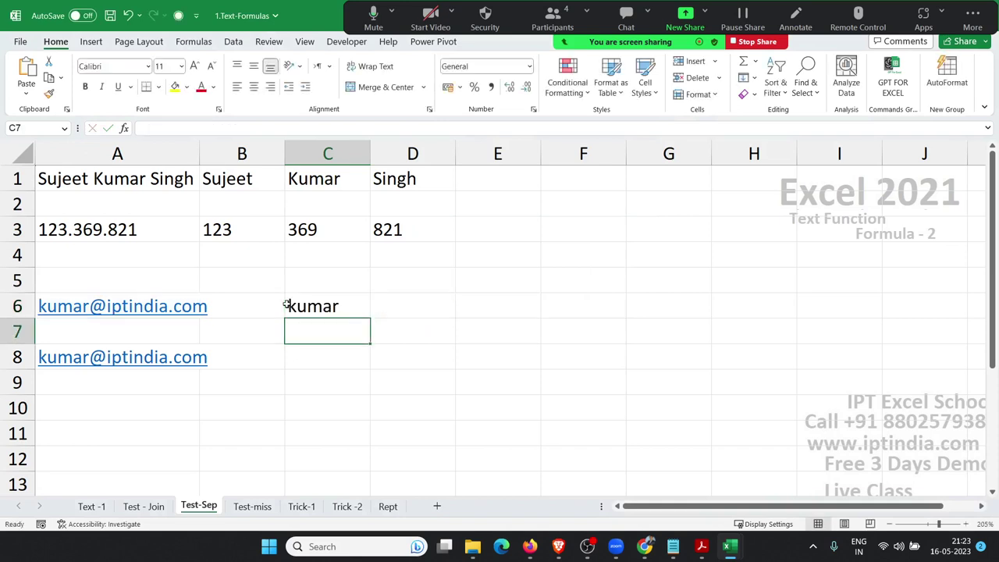
{"action": "key", "text": "Up"}
Step: Enter =TEXTAFTER(A6,"@") in D6 to extract the domain, then review both formulas
{"action": "key", "text": "Right"}
{"action": "type", "text": "=t"}
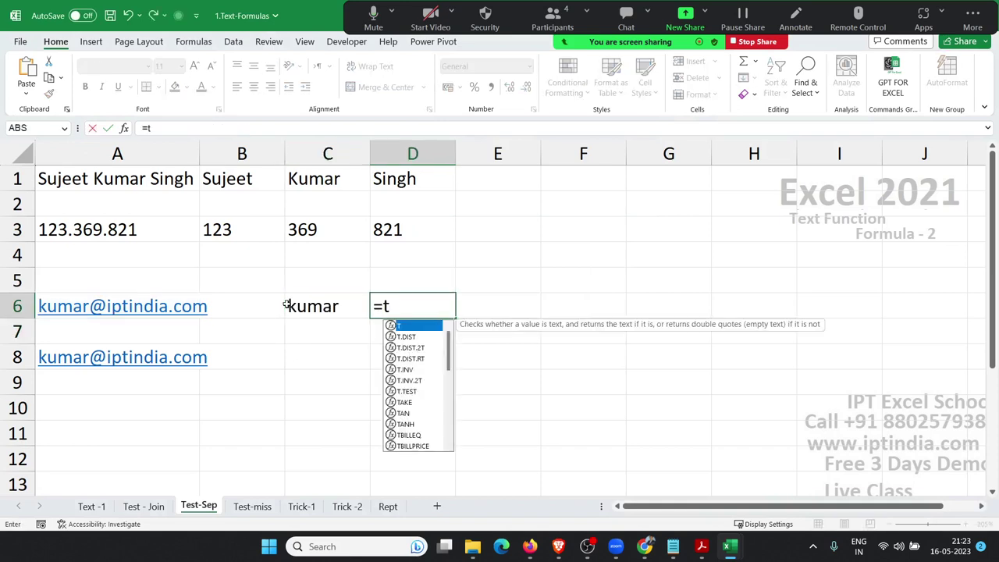
{"action": "type", "text": "e"}
{"action": "key", "text": "Down"}
{"action": "key", "text": "Tab"}
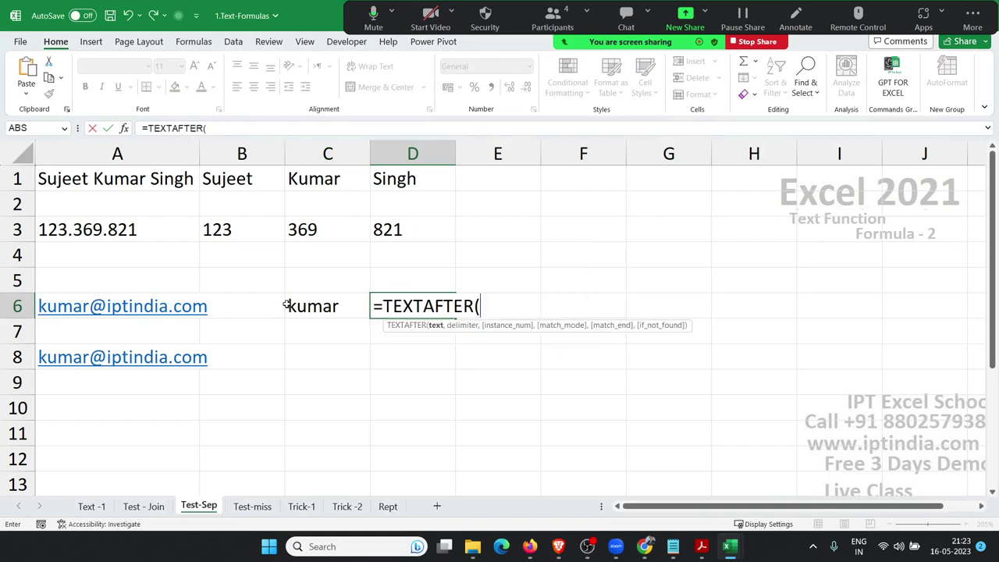
{"action": "key", "text": "Left"}
{"action": "key", "text": "Left"}
{"action": "key", "text": "Left"}
{"action": "type", "text": ","}
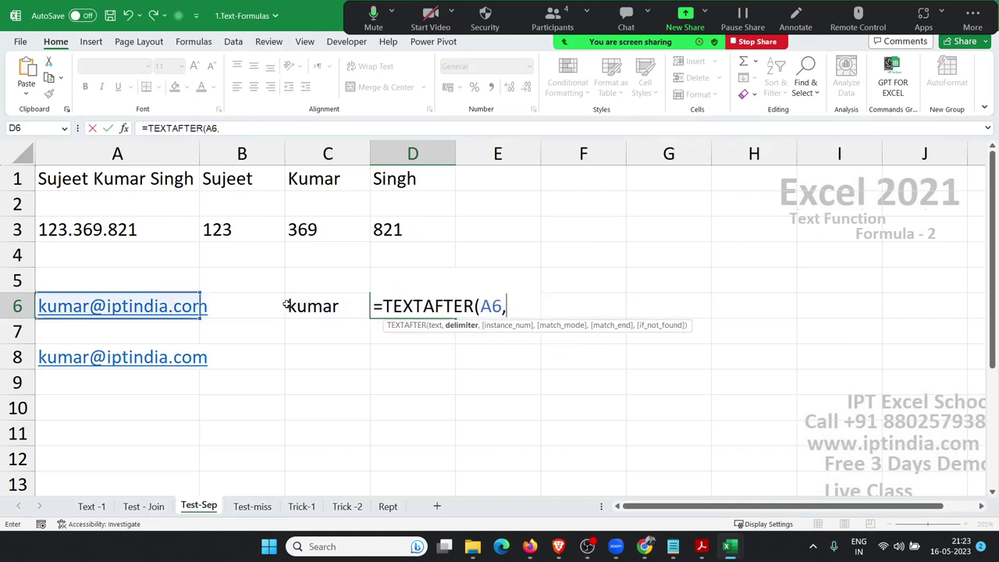
{"action": "type", "text": "\"@\""}
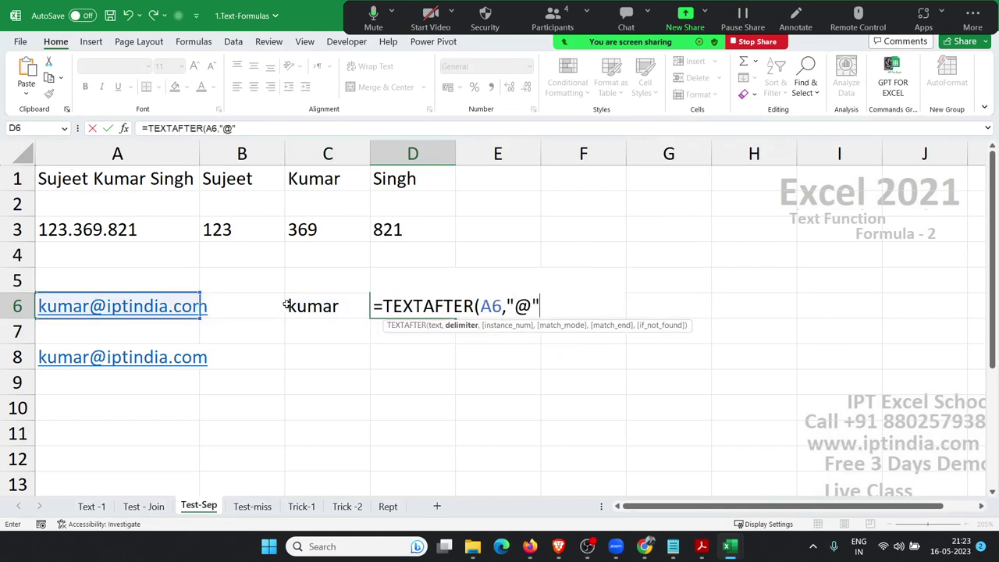
{"action": "key", "text": "Return"}
{"action": "left_click", "coordinate": [286, 305]}
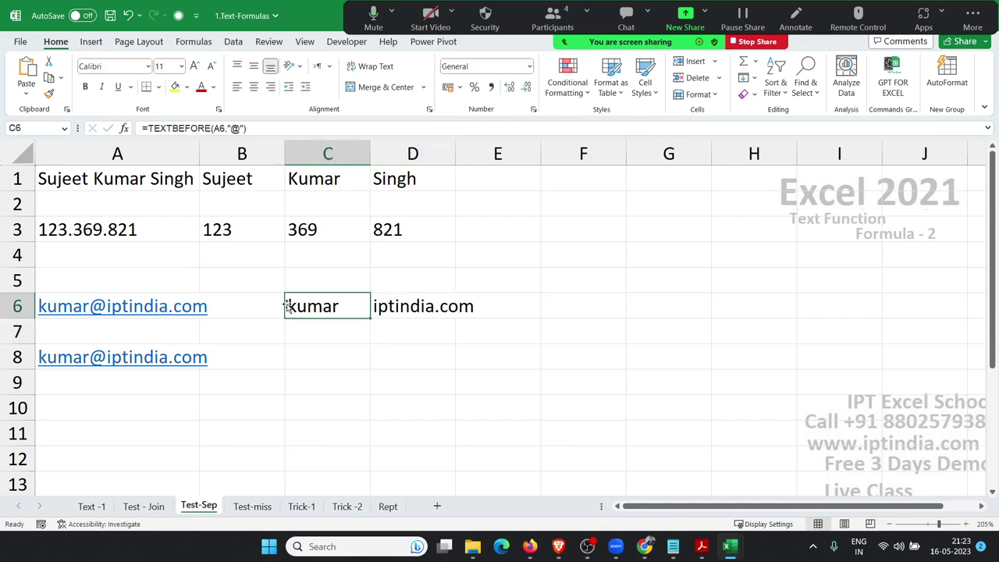
{"action": "key", "text": "Right"}
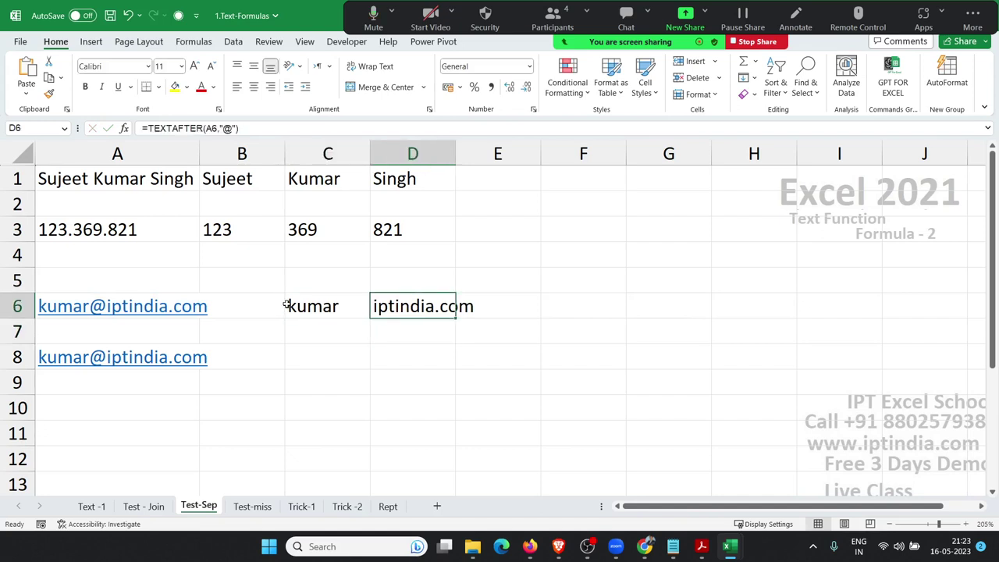
{"action": "key", "text": "Left"}
{"action": "key", "text": "Left"}
{"action": "key", "text": "Down"}
{"action": "key", "text": "Down"}
{"action": "key", "text": "Down"}
Step: Cancel a stray entry in C8 and recheck the C6:D6 split results
{"action": "key", "text": "Right"}
{"action": "key", "text": "Up"}
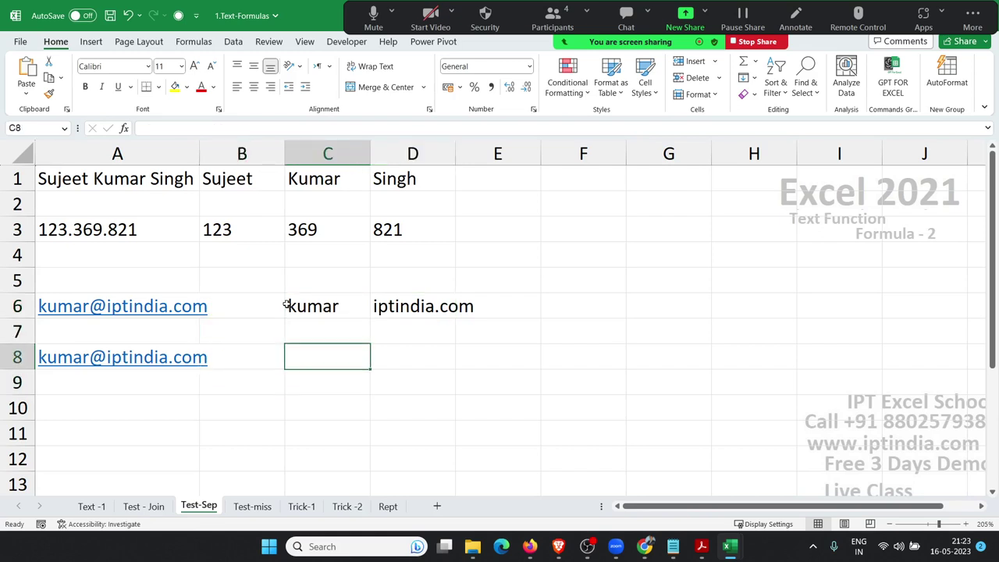
{"action": "type", "text": "="}
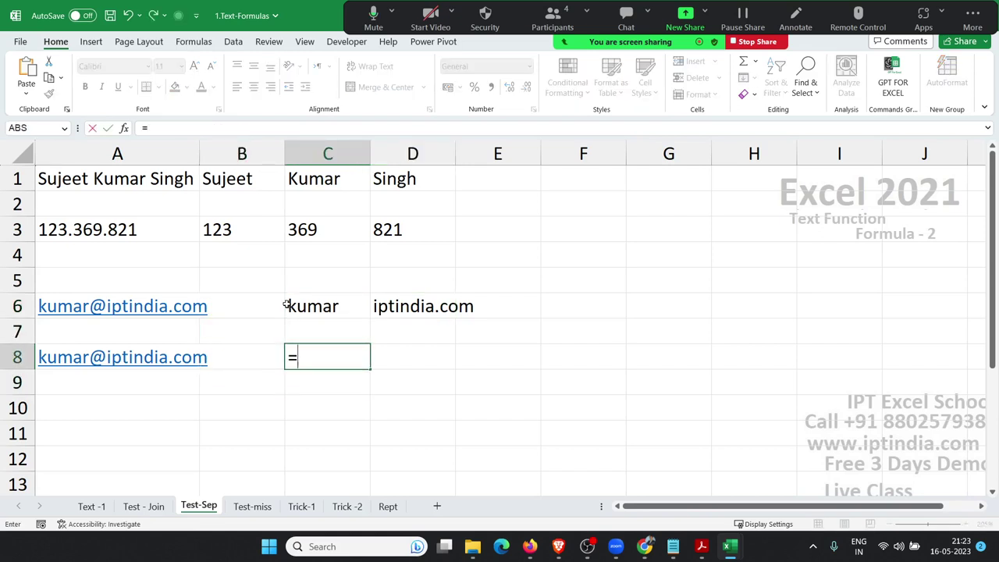
{"action": "type", "text": "t"}
{"action": "key", "text": "BackSpace"}
{"action": "key", "text": "Escape"}
{"action": "key", "text": "Up"}
{"action": "key", "text": "Up"}
{"action": "key", "text": "shift+Right"}
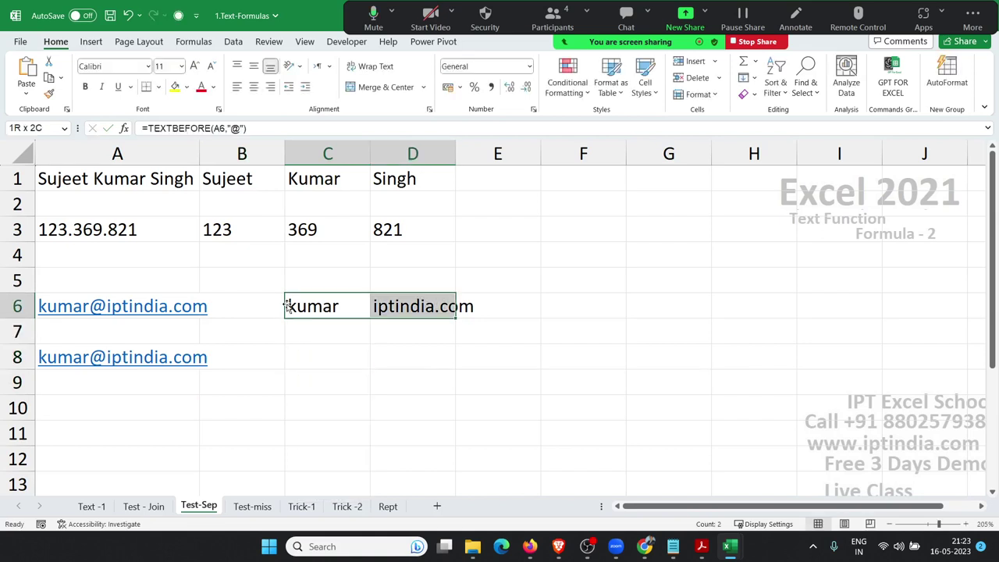
{"action": "key", "text": "Down"}
{"action": "key", "text": "Down"}
{"action": "key", "text": "Down"}
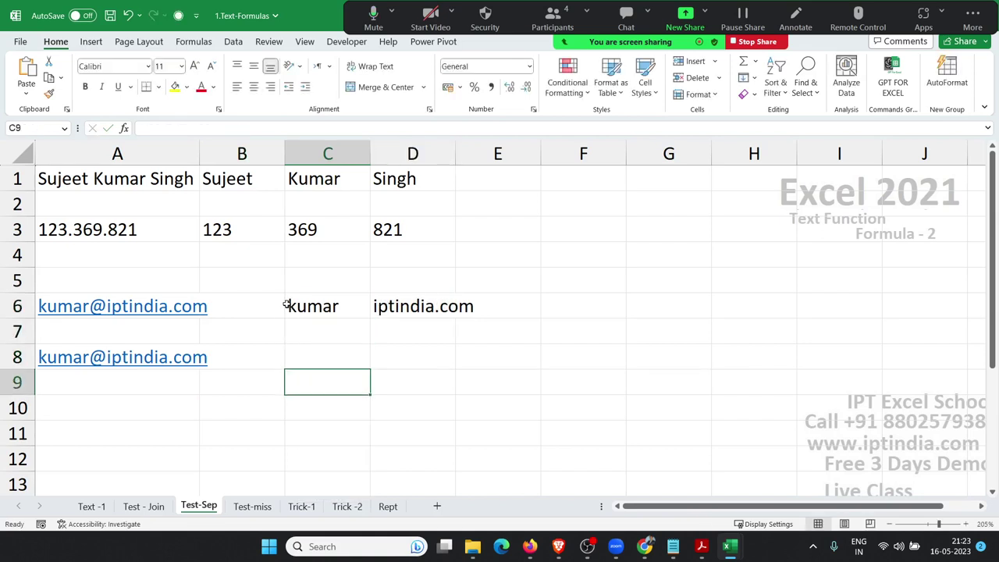
Step: Enter =FIND("@",A8,1) in C9, returning the @ position 6
{"action": "type", "text": "=fi"}
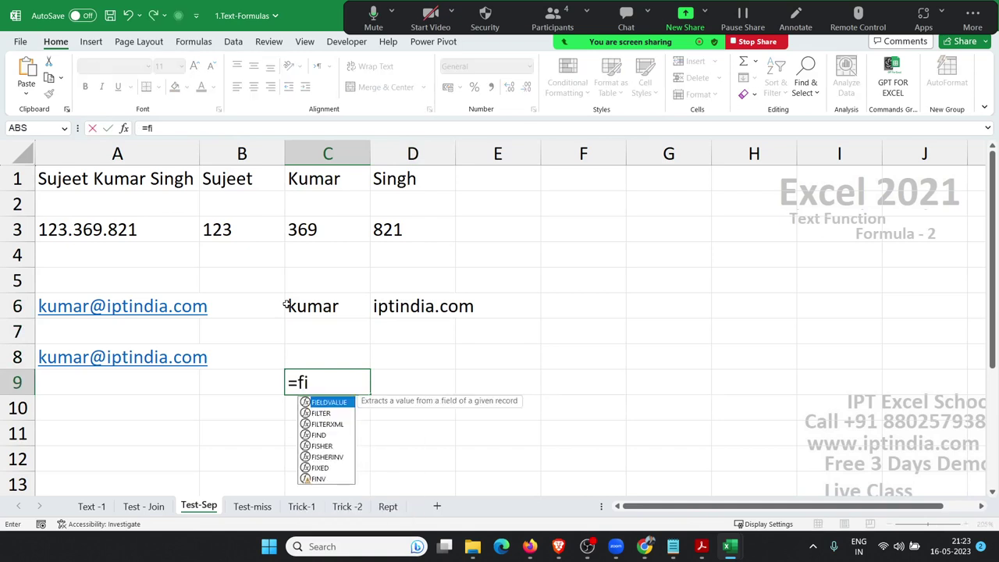
{"action": "type", "text": "nd"}
{"action": "key", "text": "Tab"}
{"action": "key", "text": "Left"}
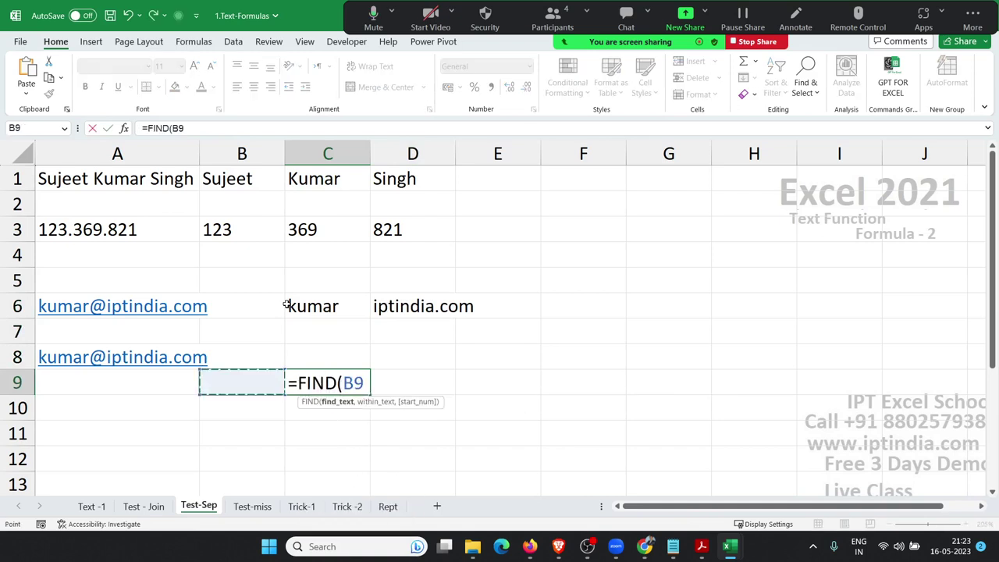
{"action": "key", "text": "Left"}
{"action": "key", "text": "Up"}
{"action": "type", "text": ","}
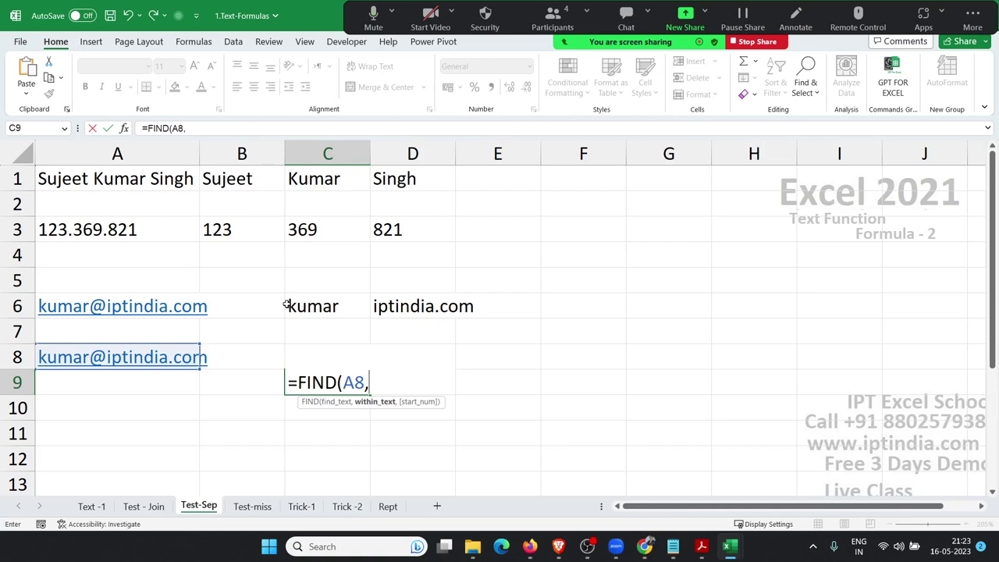
{"action": "key", "text": "BackSpace"}
{"action": "key", "text": "BackSpace"}
{"action": "key", "text": "BackSpace"}
{"action": "type", "text": "\""}
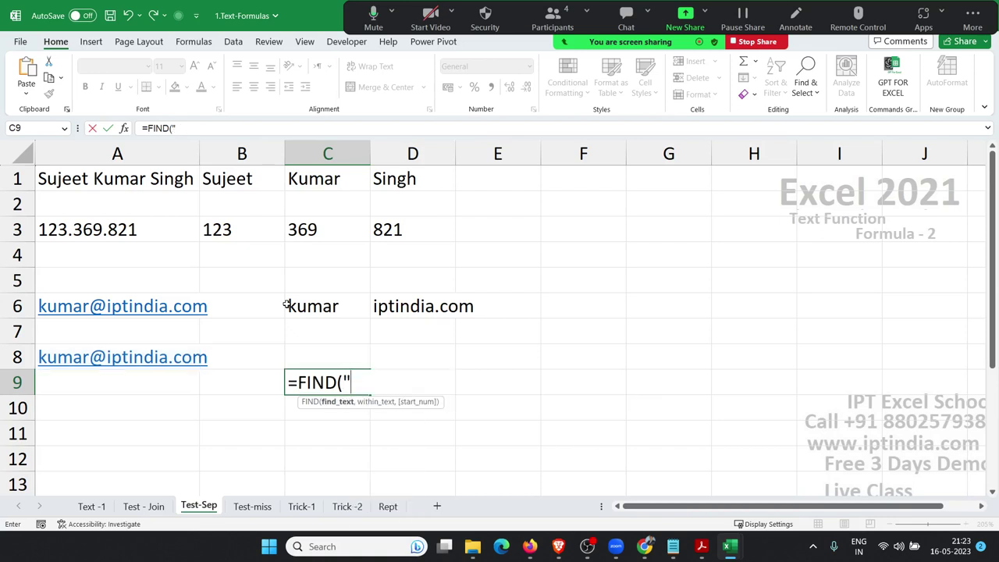
{"action": "type", "text": "@\","}
{"action": "key", "text": "Left"}
{"action": "key", "text": "Left"}
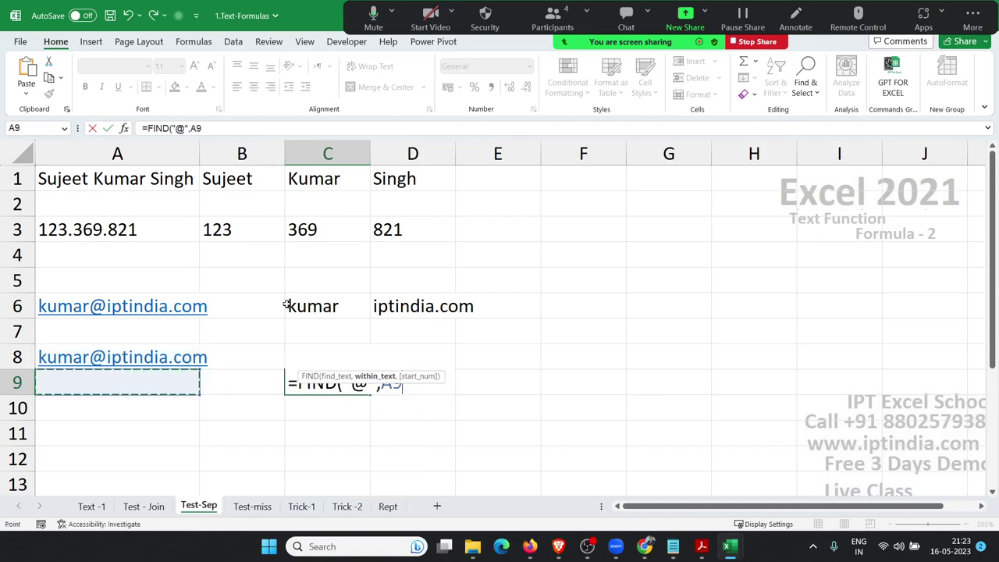
{"action": "key", "text": "Up"}
{"action": "type", "text": ",1"}
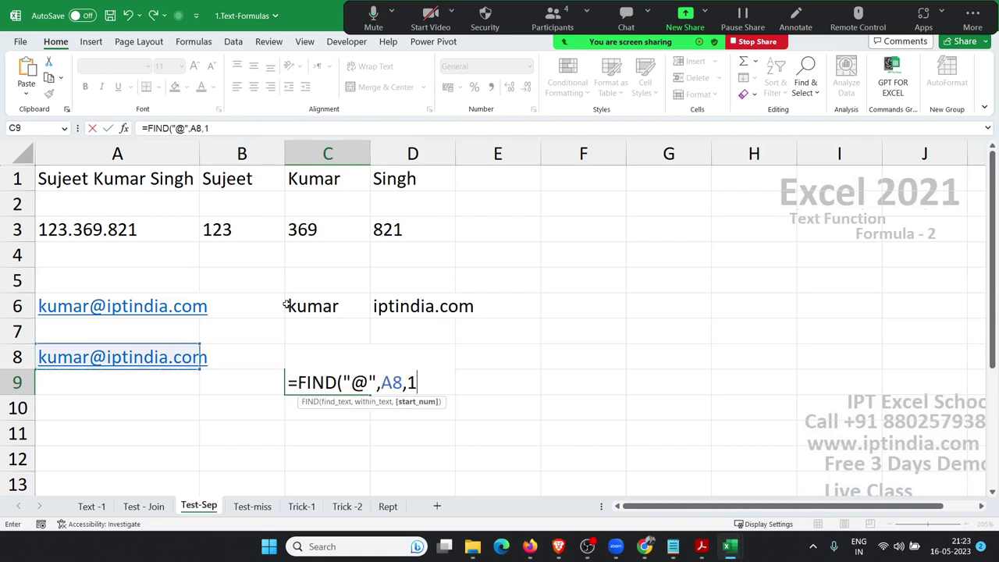
{"action": "key", "text": "Return"}
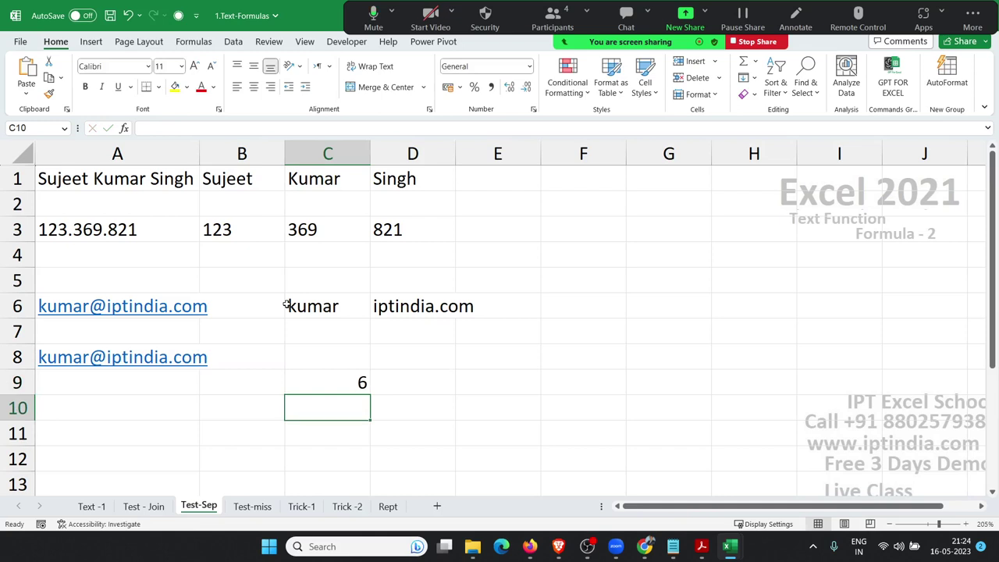
{"action": "key", "text": "Up"}
{"action": "key", "text": "Up"}
Step: Enter =LEFT(A8,C9-1) in C8 to extract the email's username
{"action": "type", "text": "=fin"}
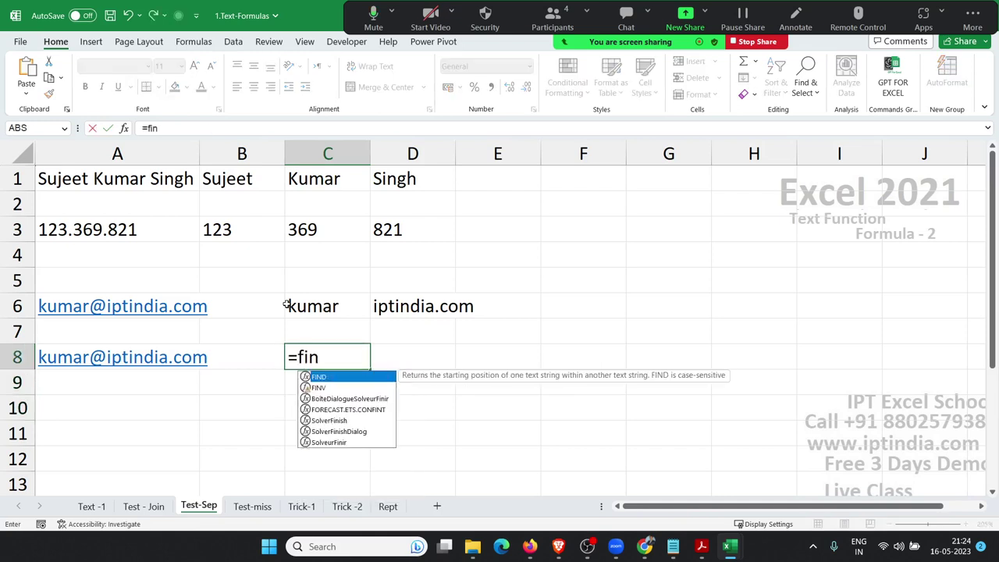
{"action": "key", "text": "Tab"}
{"action": "type", "text": "\""}
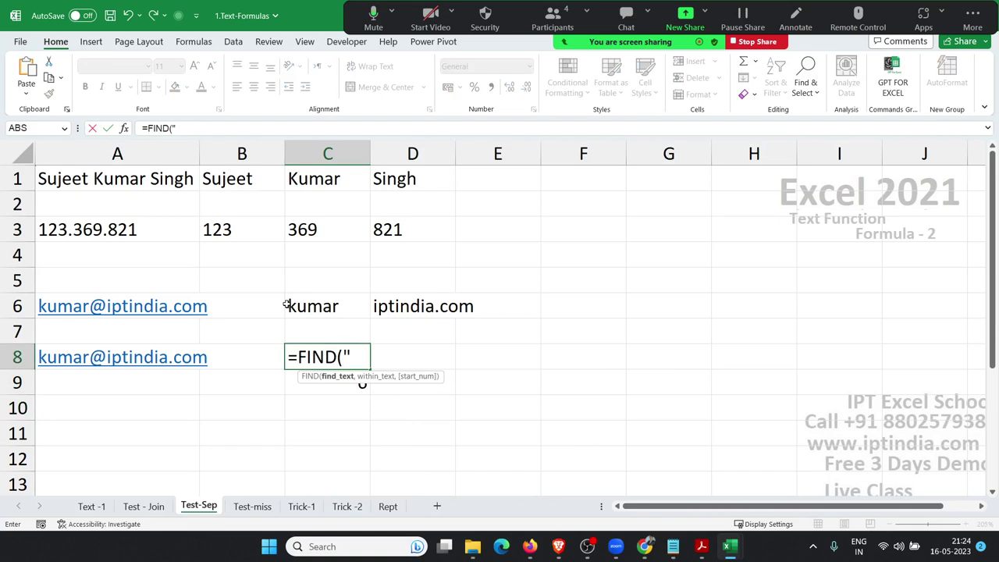
{"action": "type", "text": "@\","}
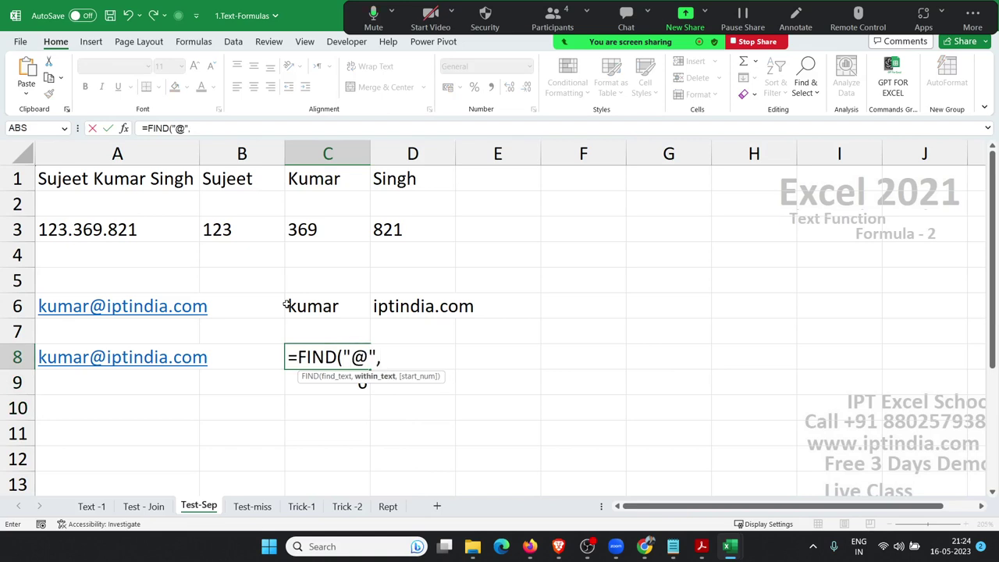
{"action": "key", "text": "Left"}
{"action": "key", "text": "Left"}
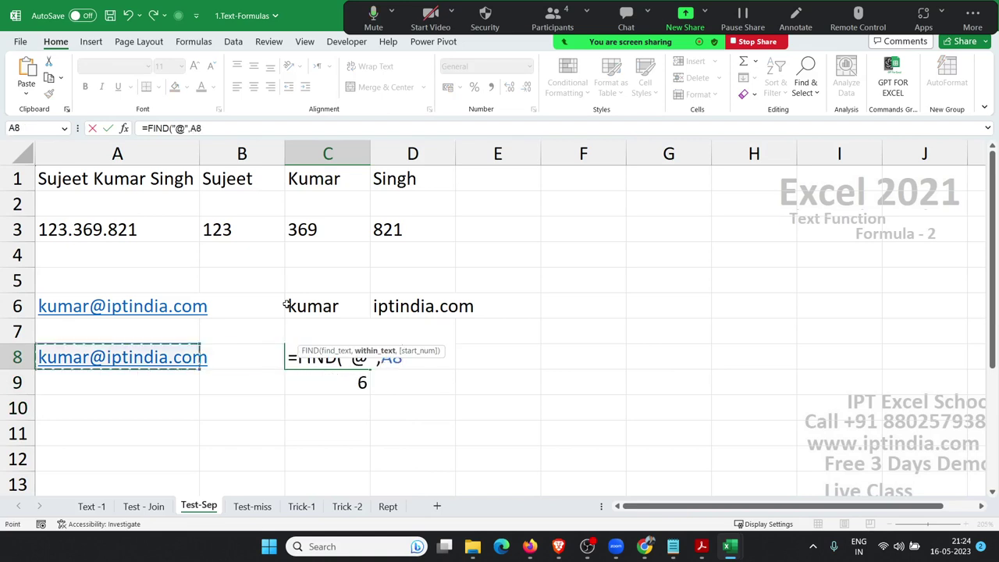
{"action": "key", "text": "Escape"}
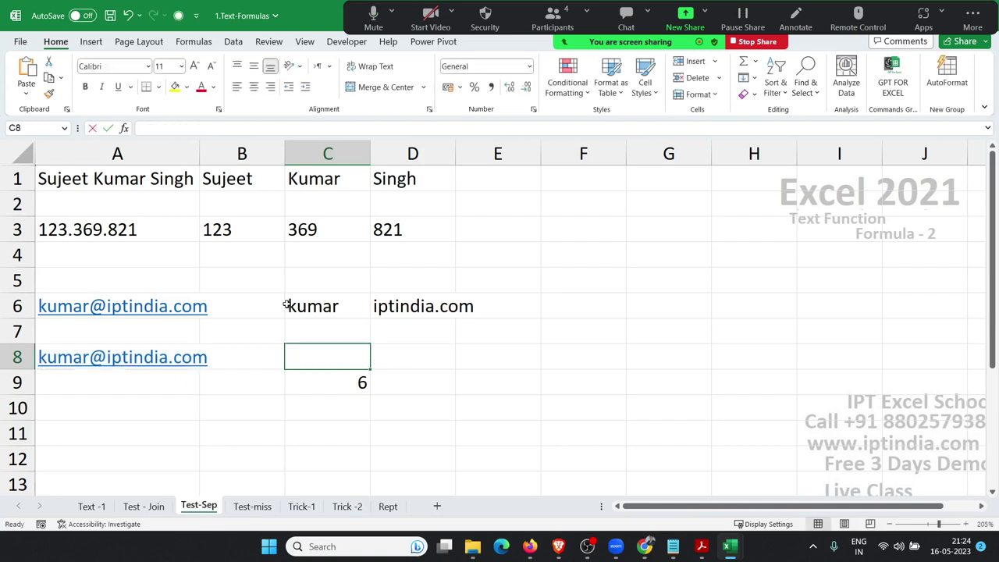
{"action": "type", "text": "=lef"}
{"action": "key", "text": "Tab"}
{"action": "key", "text": "Left"}
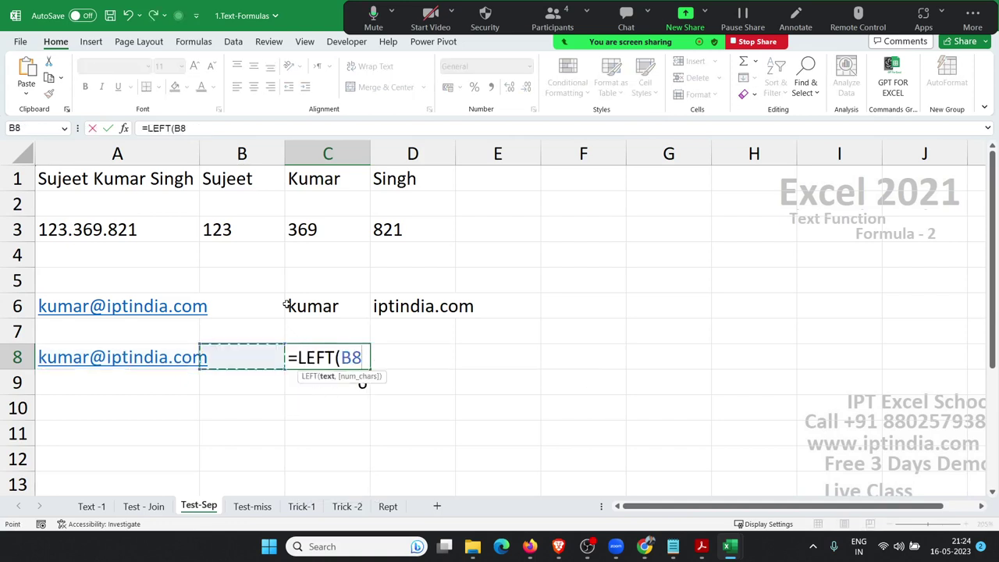
{"action": "key", "text": "Left"}
{"action": "type", "text": ","}
{"action": "key", "text": "Down"}
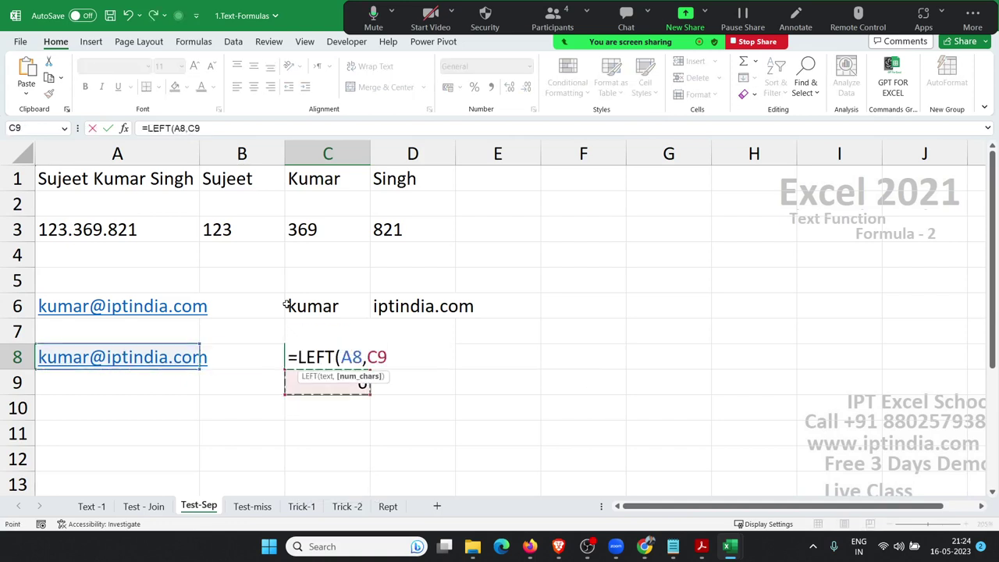
{"action": "type", "text": "-1"}
{"action": "key", "text": "Return"}
Step: Enter =RIGHT(A8,LEN(A8)-C9) in D8 to extract the email's domain
{"action": "key", "text": "Up"}
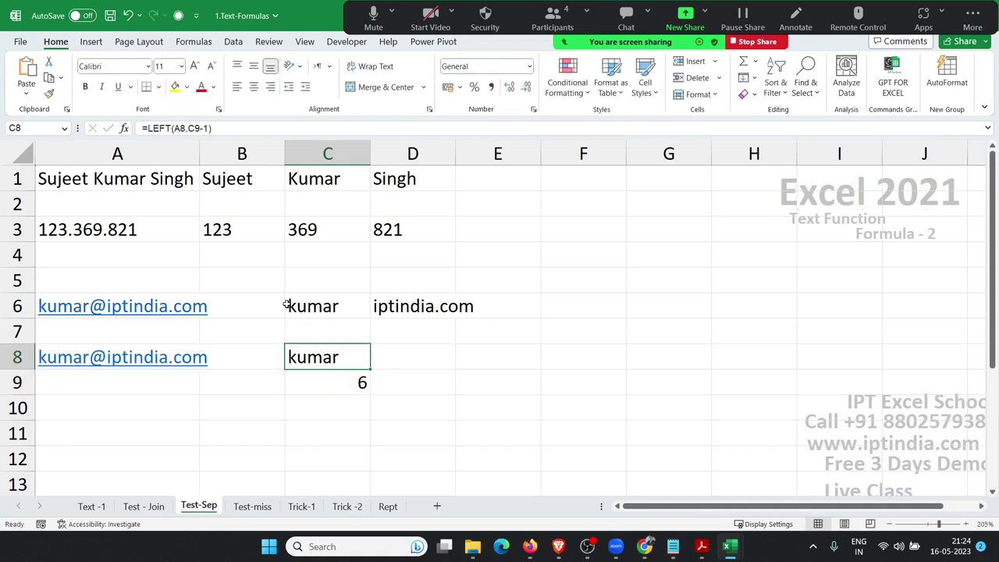
{"action": "key", "text": "Right"}
{"action": "type", "text": "=ri"}
{"action": "key", "text": "Tab"}
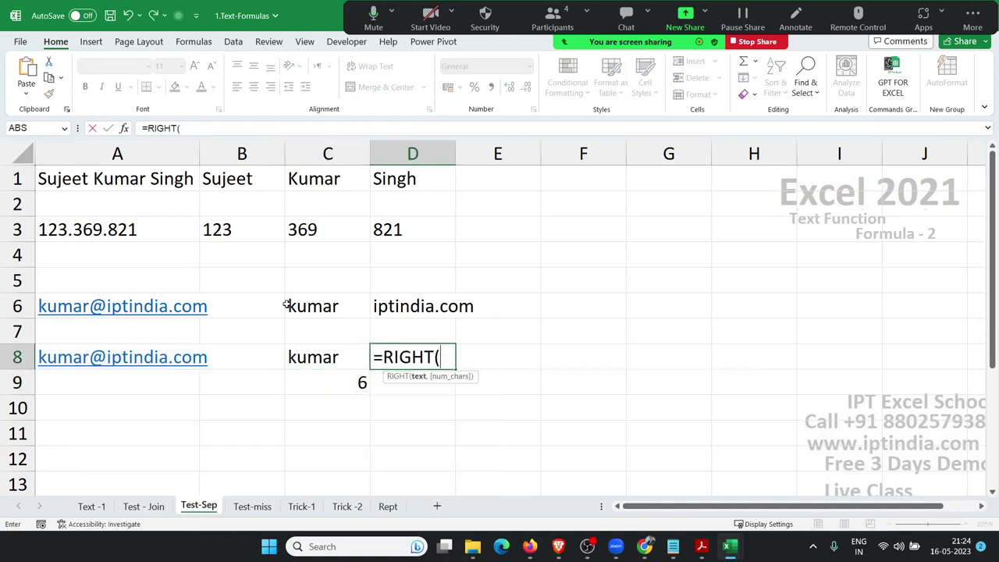
{"action": "key", "text": "Left"}
{"action": "key", "text": "Left"}
{"action": "key", "text": "Left"}
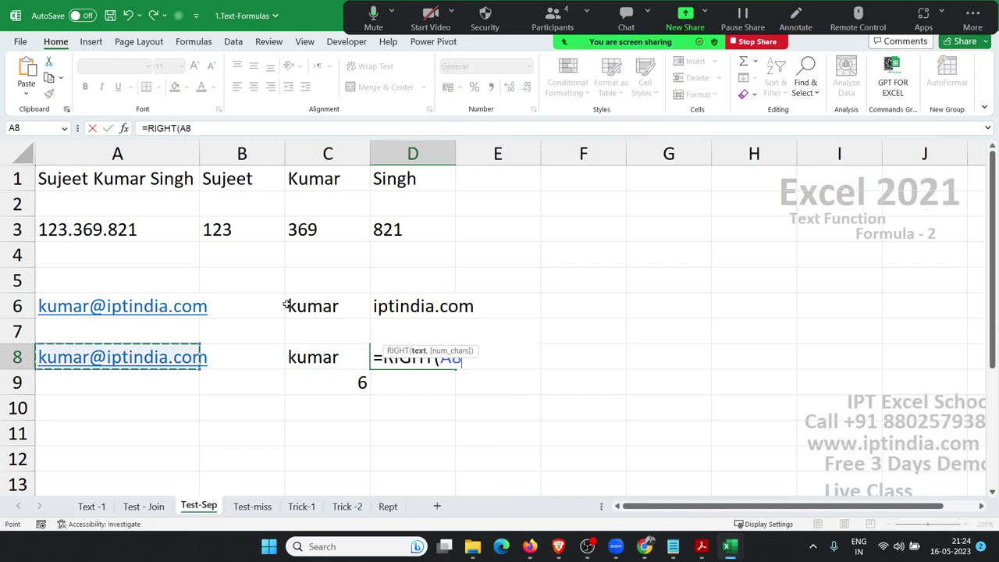
{"action": "type", "text": ",len"}
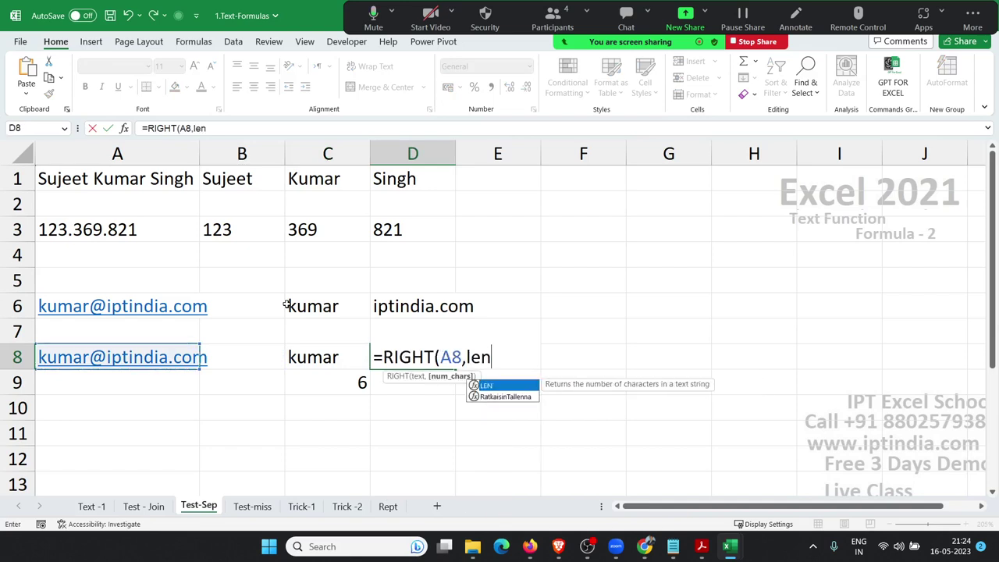
{"action": "key", "text": "Tab"}
{"action": "key", "text": "Left"}
{"action": "key", "text": "Left"}
{"action": "key", "text": "Left"}
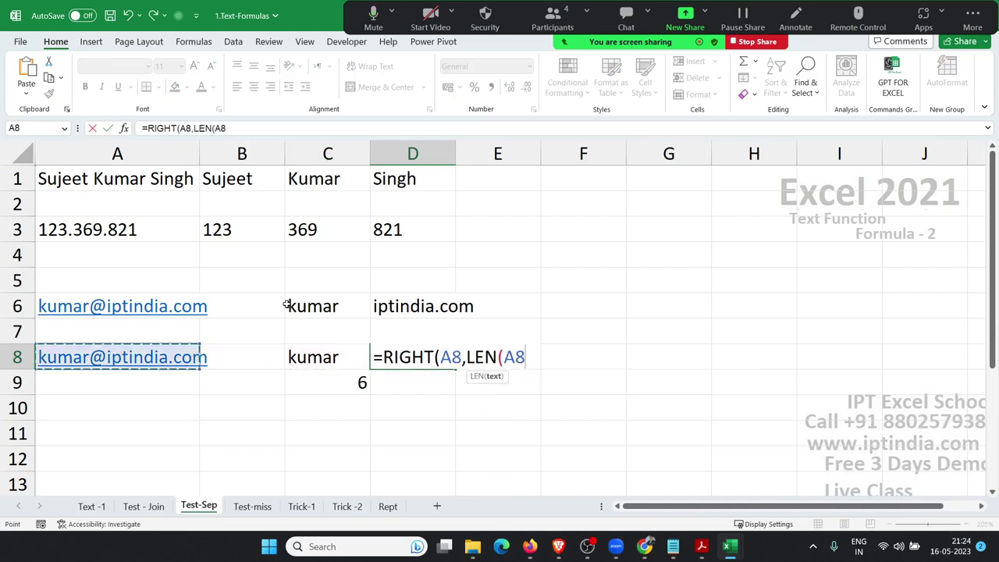
{"action": "type", "text": ")-"}
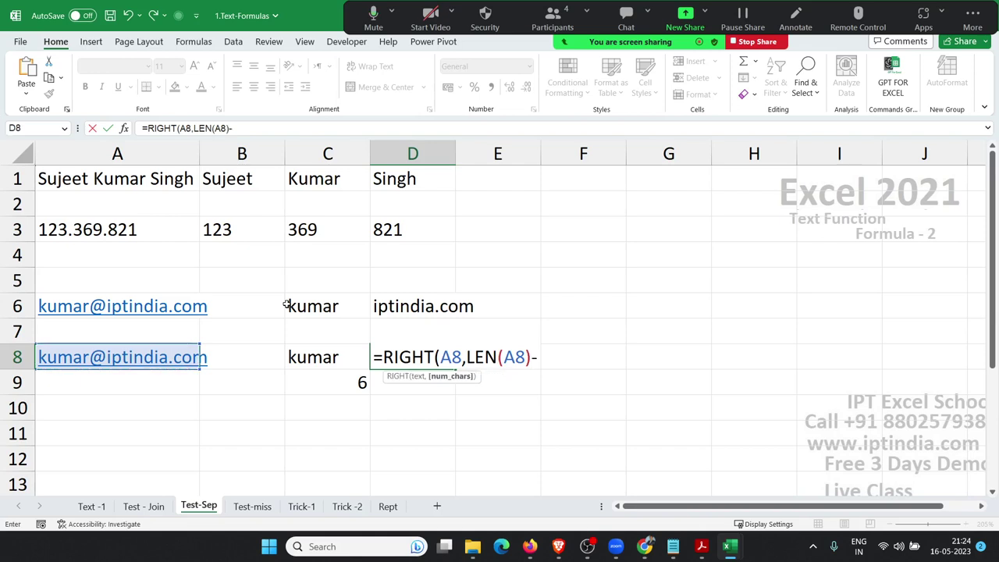
{"action": "key", "text": "Down"}
{"action": "key", "text": "Left"}
{"action": "type", "text": ")"}
{"action": "key", "text": "Return"}
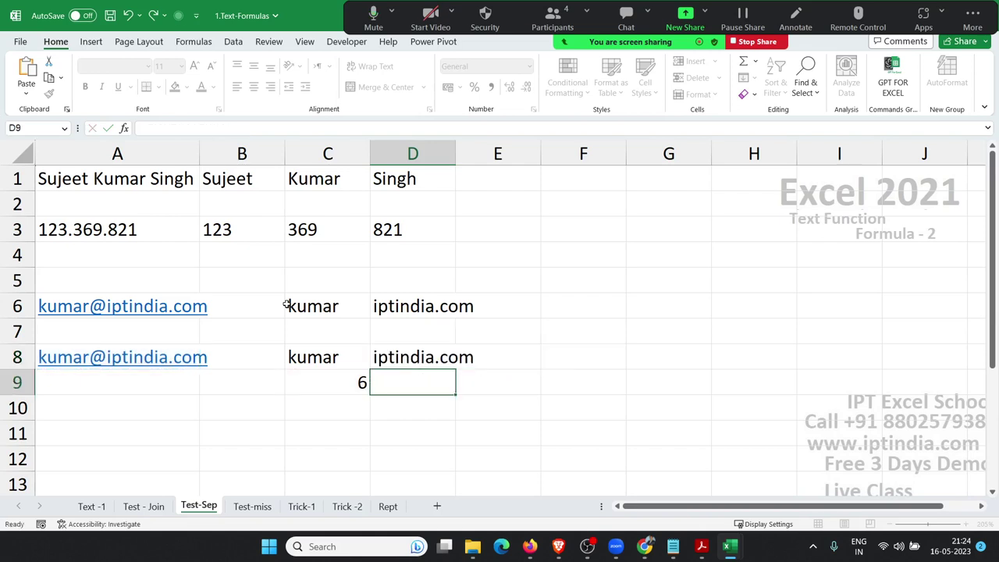
{"action": "key", "text": "Up"}
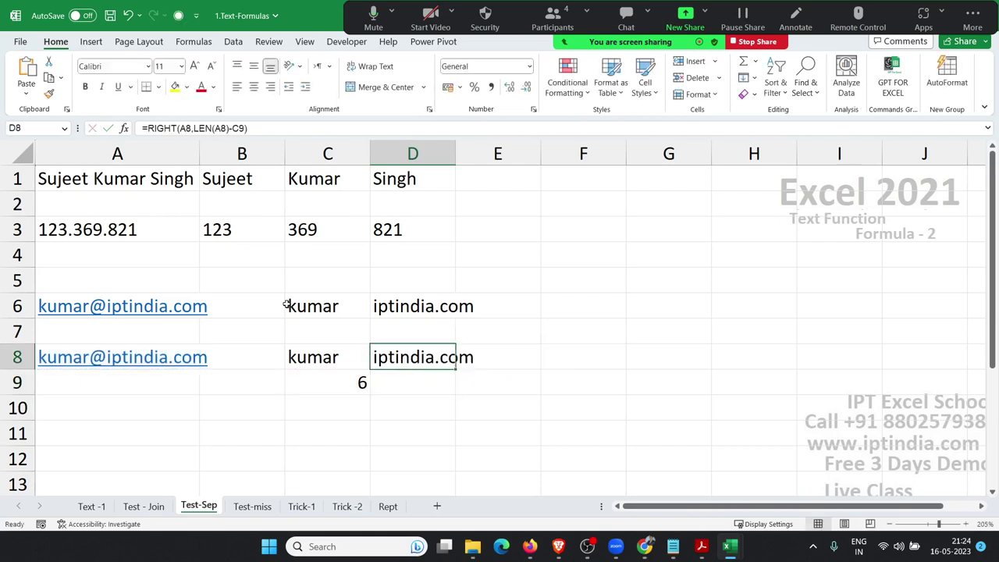
Step: Review the existing formulas in C8, D8 and C9, ending on the empty cell D9
{"action": "key", "text": "Left"}
{"action": "key", "text": "Right"}
{"action": "key", "text": "Left"}
{"action": "key", "text": "Down"}
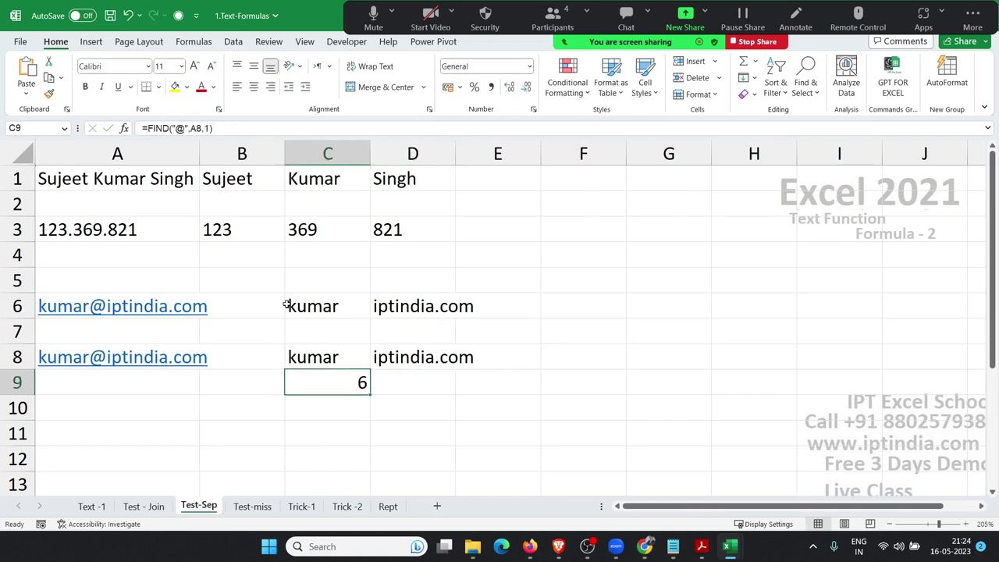
{"action": "key", "text": "Right"}
Step: Enter =SEARCH("@",A8,1) in D9, returning 6 as the @ position
{"action": "type", "text": "=sea"}
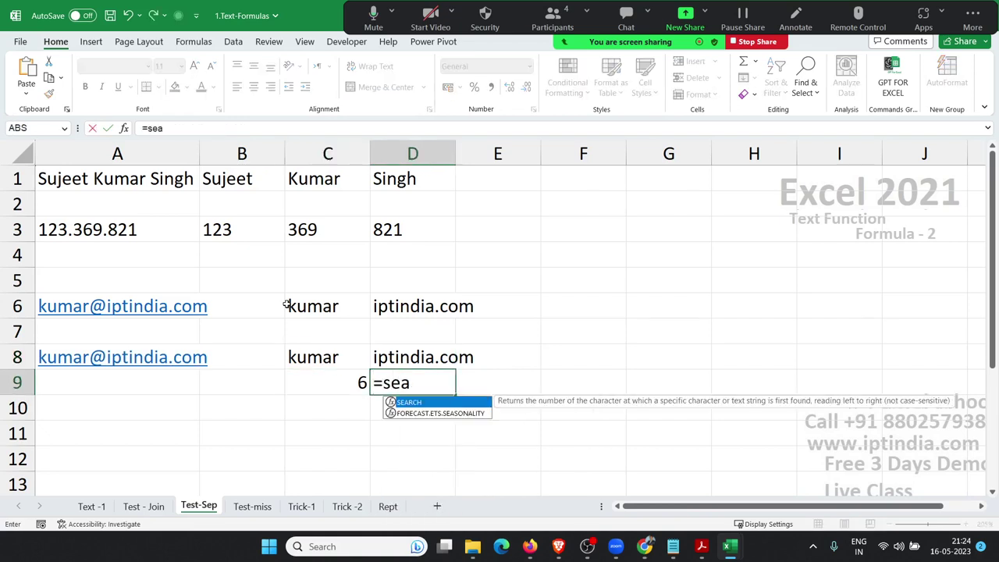
{"action": "key", "text": "Tab"}
{"action": "type", "text": "\""}
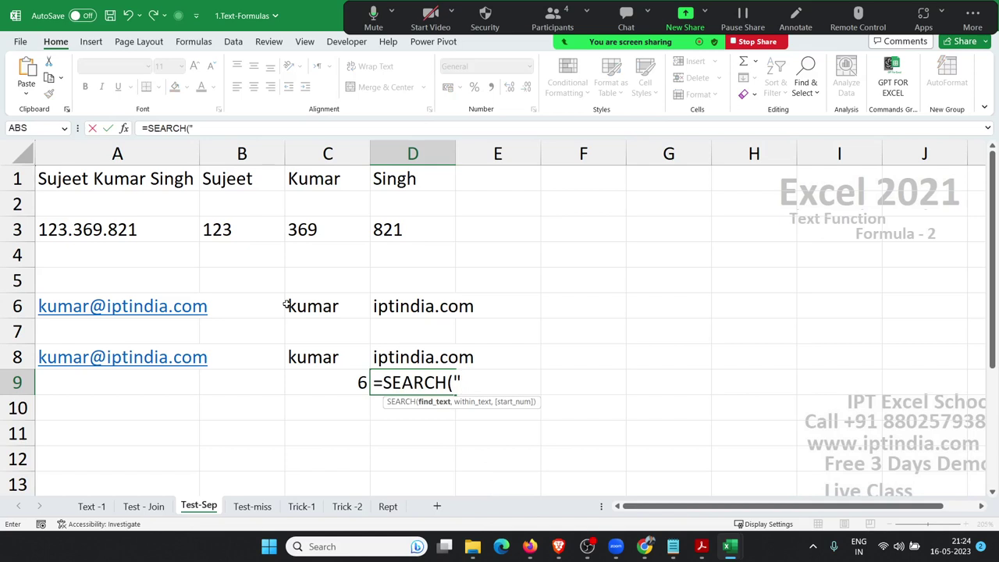
{"action": "type", "text": "@\","}
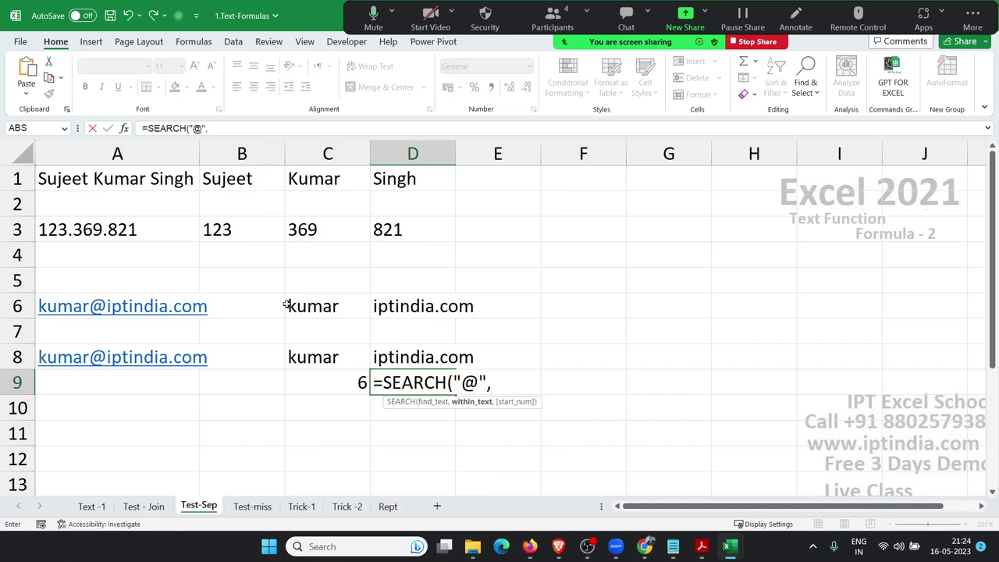
{"action": "key", "text": "Left"}
{"action": "key", "text": "Left"}
{"action": "key", "text": "Left"}
{"action": "key", "text": "Up"}
{"action": "type", "text": ","}
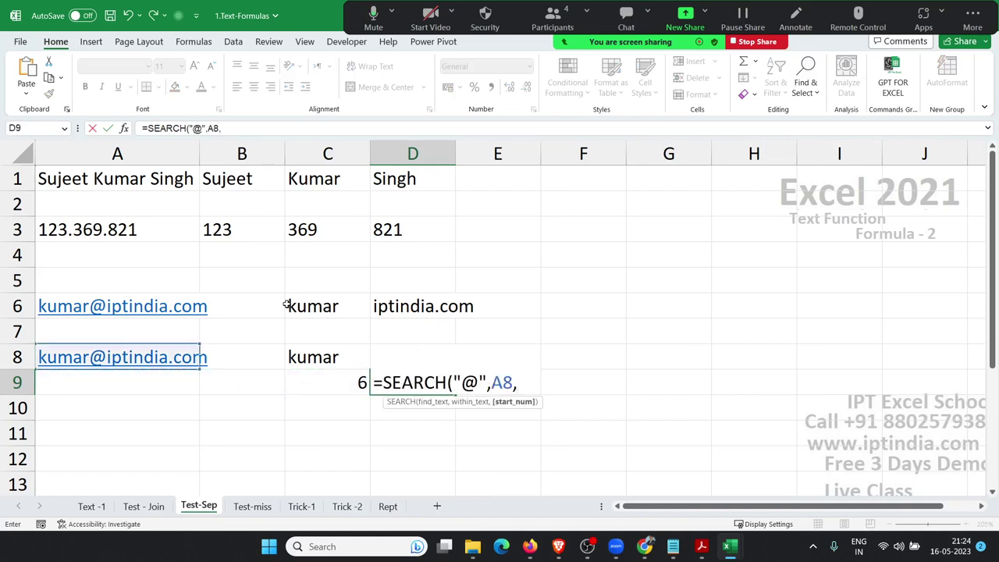
{"action": "type", "text": "1"}
{"action": "key", "text": "Return"}
{"action": "key", "text": "Up"}
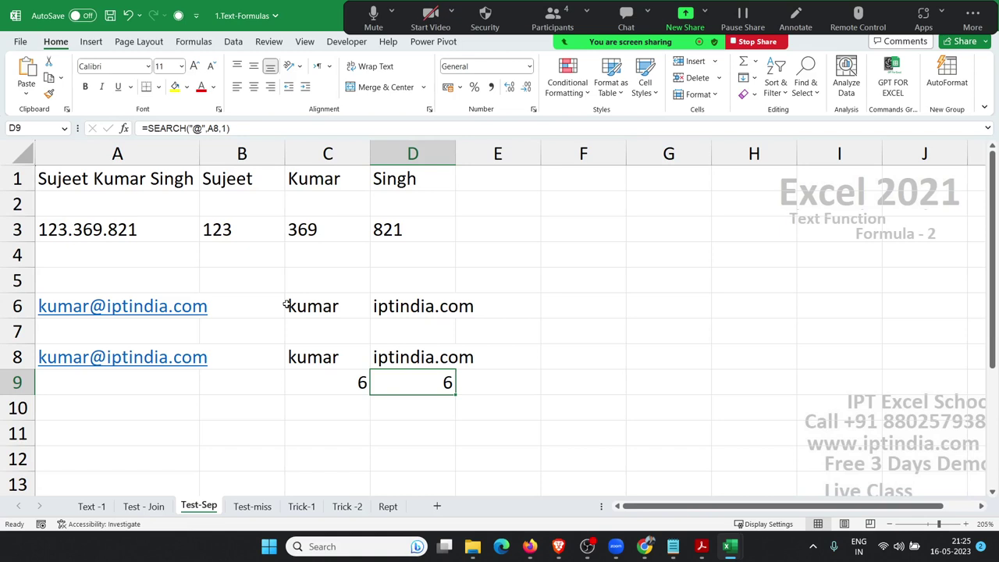
Step: On the Test-miss sheet, clear the old case-conversion results in B2:B4
{"action": "left_click", "coordinate": [353, 380]}
{"action": "left_click", "coordinate": [392, 377]}
{"action": "left_click", "coordinate": [263, 509]}
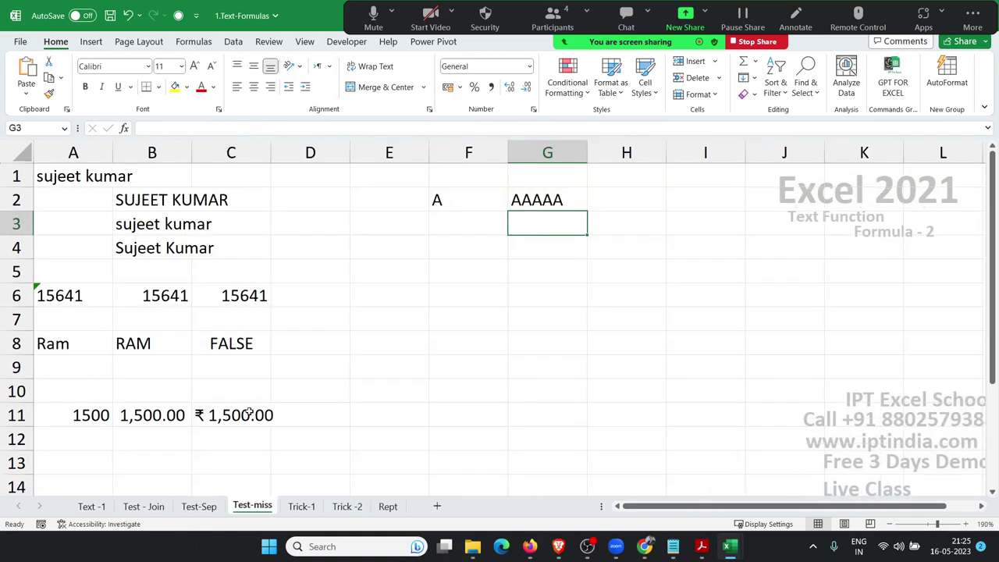
{"action": "left_click_drag", "start_coordinate": [151, 202], "coordinate": [145, 246]}
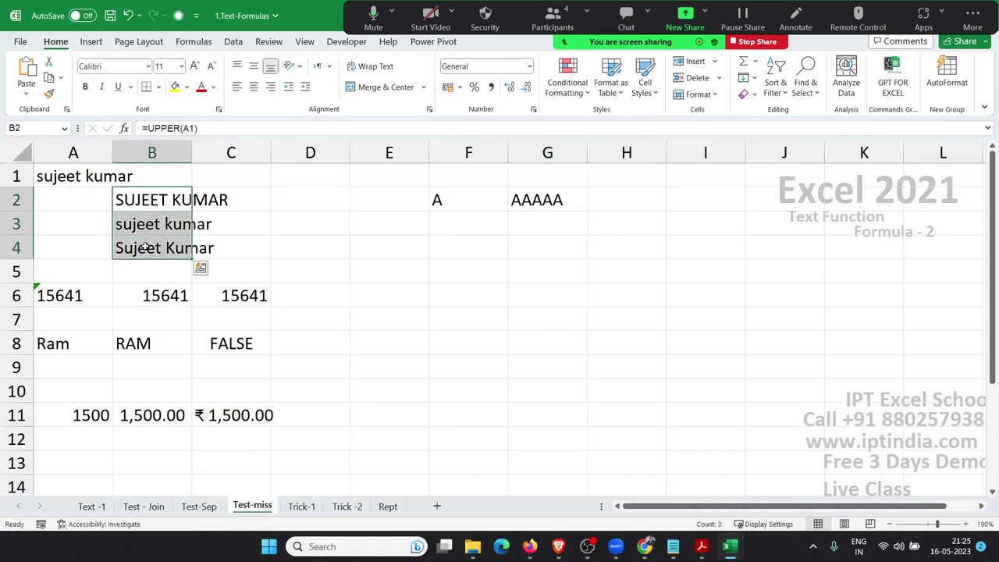
{"action": "key", "text": "Delete"}
{"action": "key", "text": "Up"}
{"action": "key", "text": "Left"}
{"action": "key", "text": "Right"}
{"action": "key", "text": "Down"}
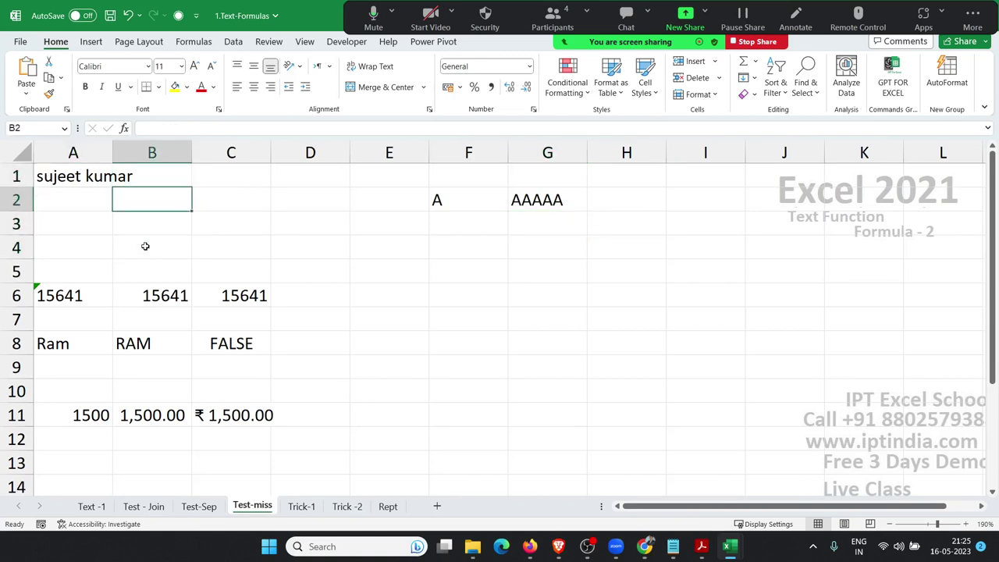
Step: Enter =UPPER(A1) in B2, =PROPER(A1) in B3 and =LOWER(B2) in B4
{"action": "type", "text": "=up"}
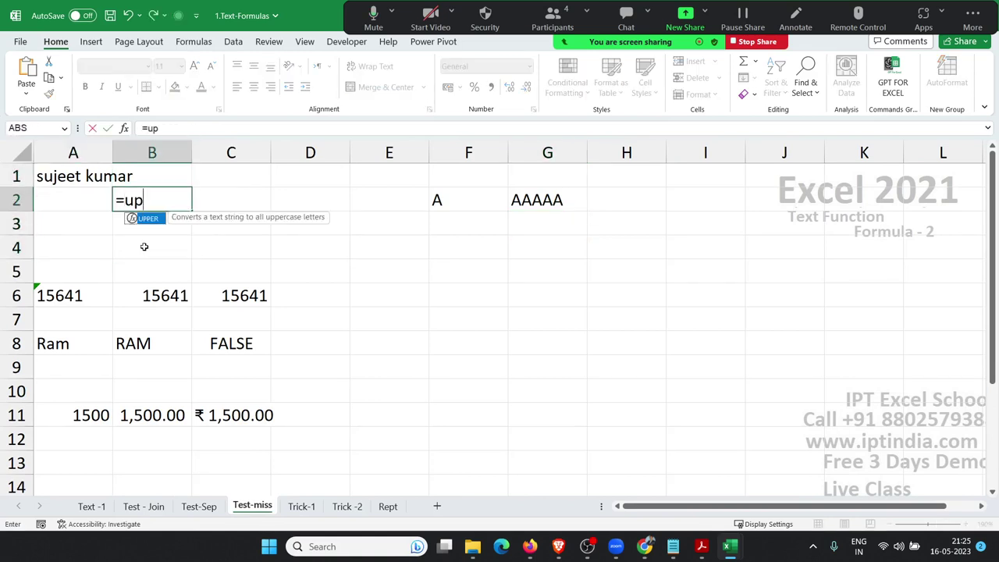
{"action": "type", "text": "per("}
{"action": "key", "text": "Left"}
{"action": "key", "text": "Up"}
{"action": "key", "text": "Return"}
{"action": "type", "text": "="}
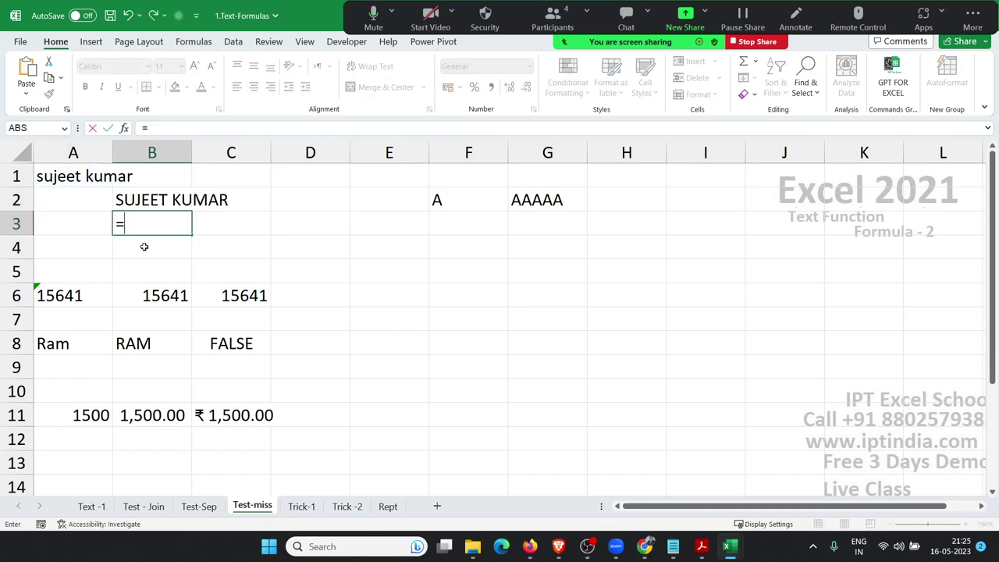
{"action": "type", "text": "pro"}
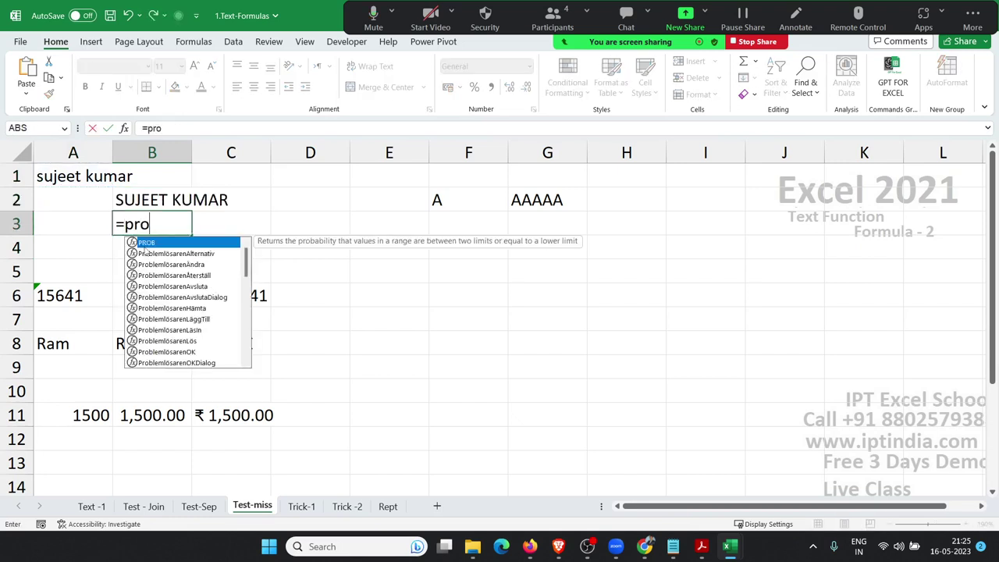
{"action": "type", "text": "p"}
{"action": "key", "text": "Tab"}
{"action": "key", "text": "Left"}
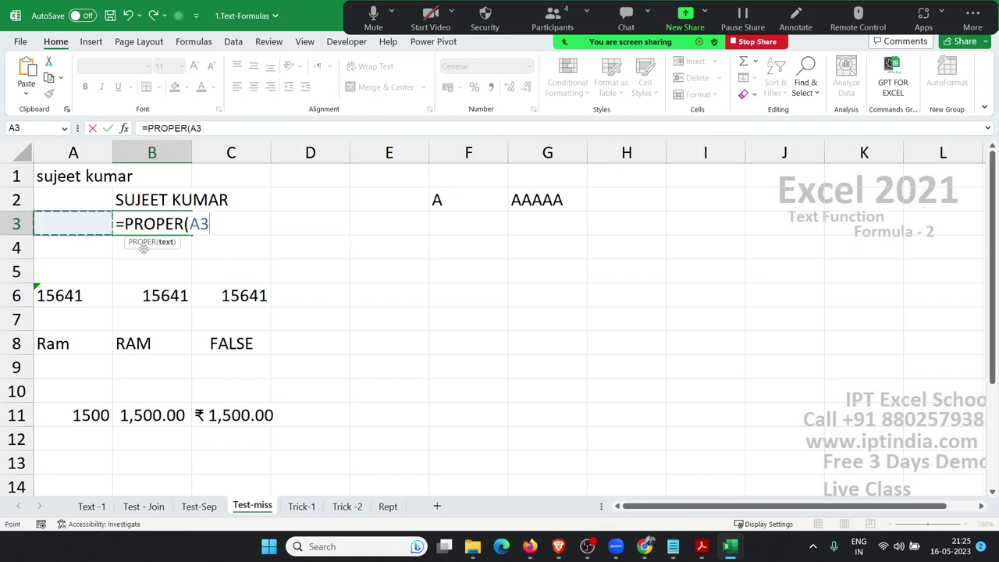
{"action": "key", "text": "Up"}
{"action": "key", "text": "Up"}
{"action": "key", "text": "Return"}
{"action": "type", "text": "="}
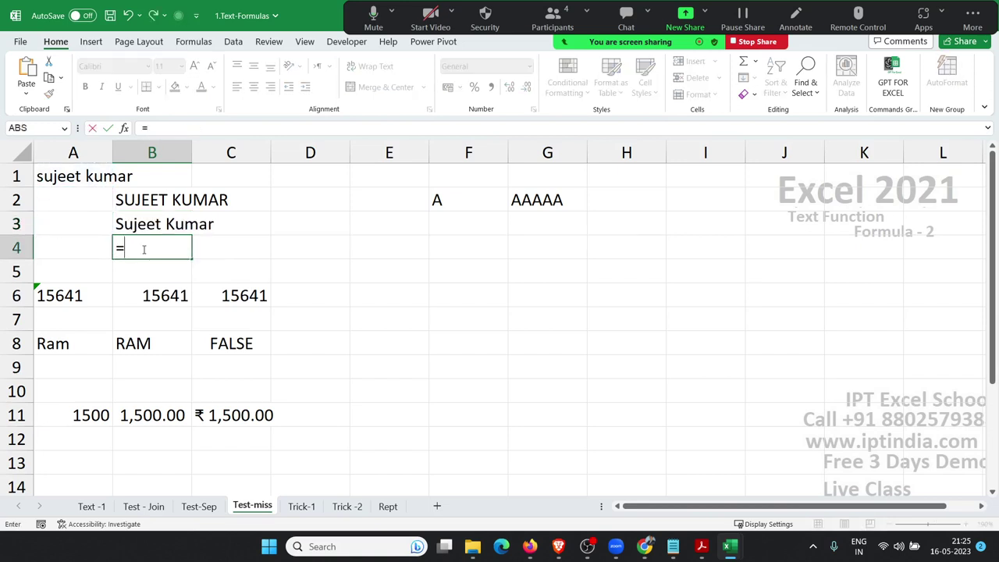
{"action": "type", "text": "low"}
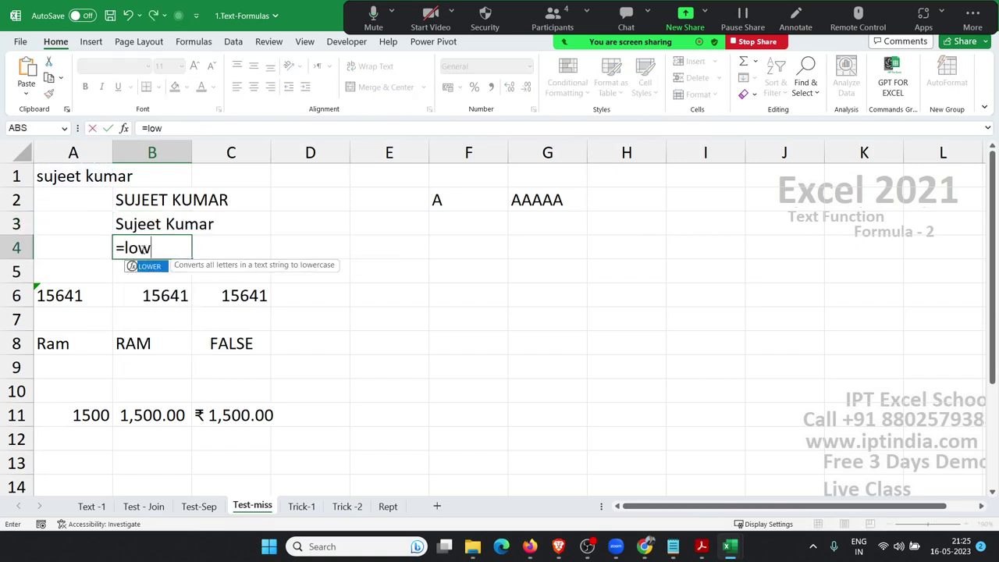
{"action": "key", "text": "Tab"}
{"action": "key", "text": "Up"}
{"action": "key", "text": "Up"}
{"action": "key", "text": "Return"}
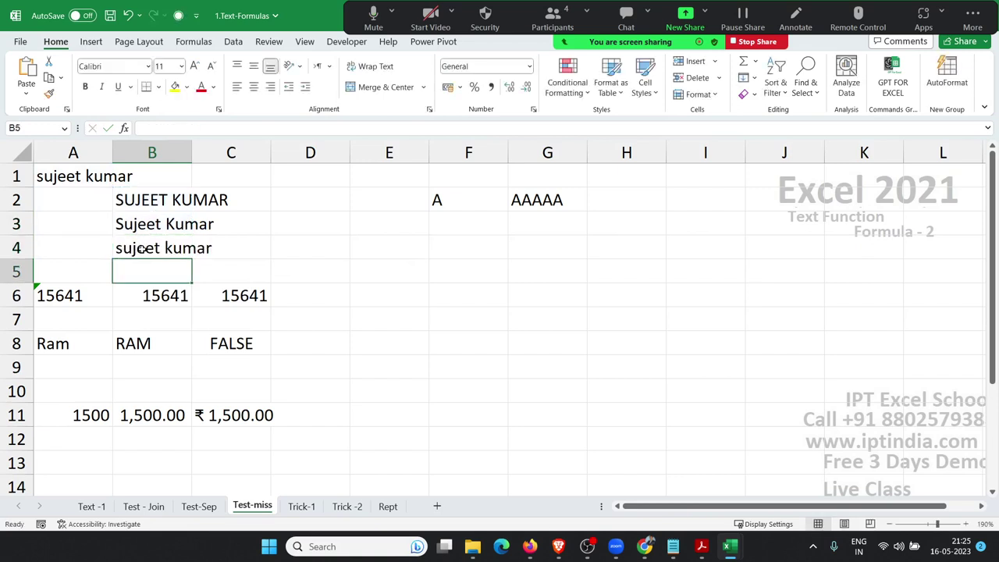
Step: Clear the old results in B6:C6
{"action": "key", "text": "Down"}
{"action": "key", "text": "shift+Right"}
{"action": "key", "text": "Delete"}
{"action": "key", "text": "Left"}
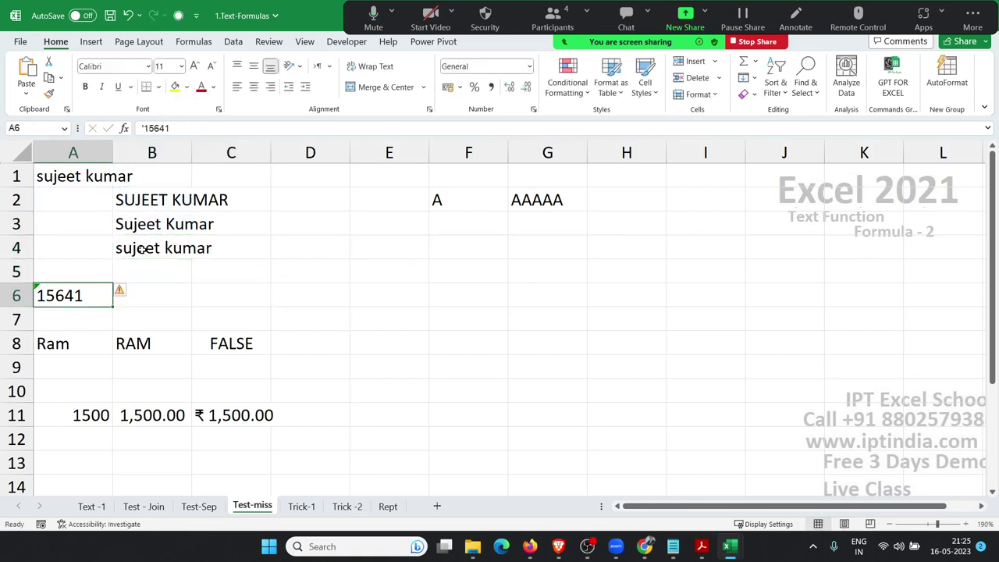
Step: Enter =VALUE(A6) in B6 and =NUMBERVALUE(A6) in C6
{"action": "key", "text": "Right"}
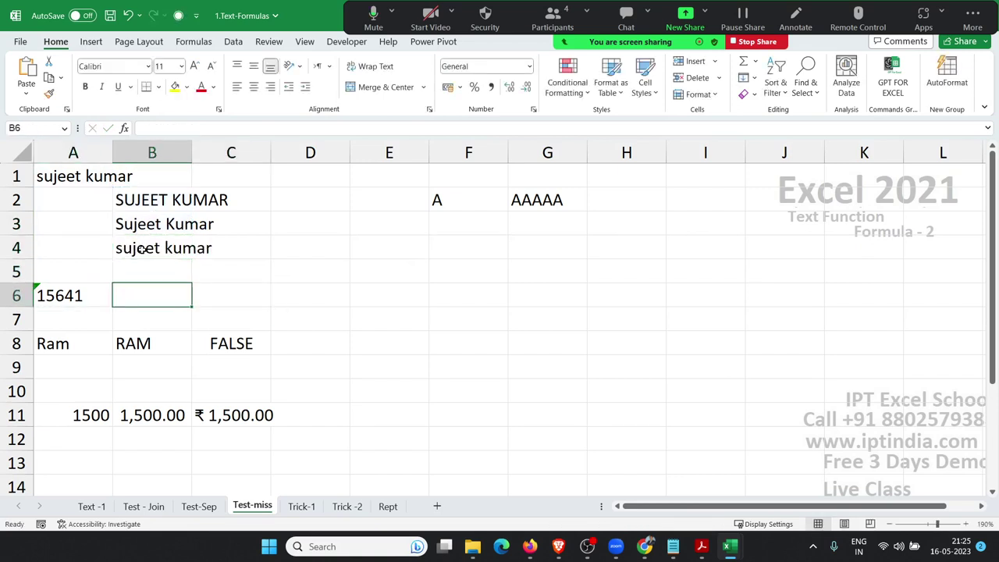
{"action": "type", "text": "=va"}
{"action": "key", "text": "Tab"}
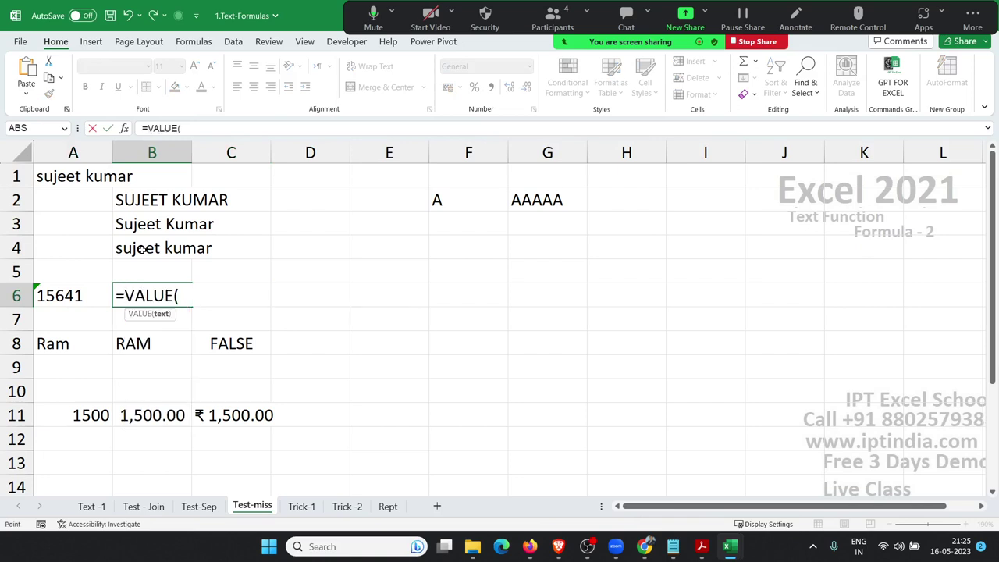
{"action": "type", "text": "a6"}
{"action": "key", "text": "Return"}
{"action": "key", "text": "Up"}
{"action": "key", "text": "Right"}
{"action": "type", "text": "="}
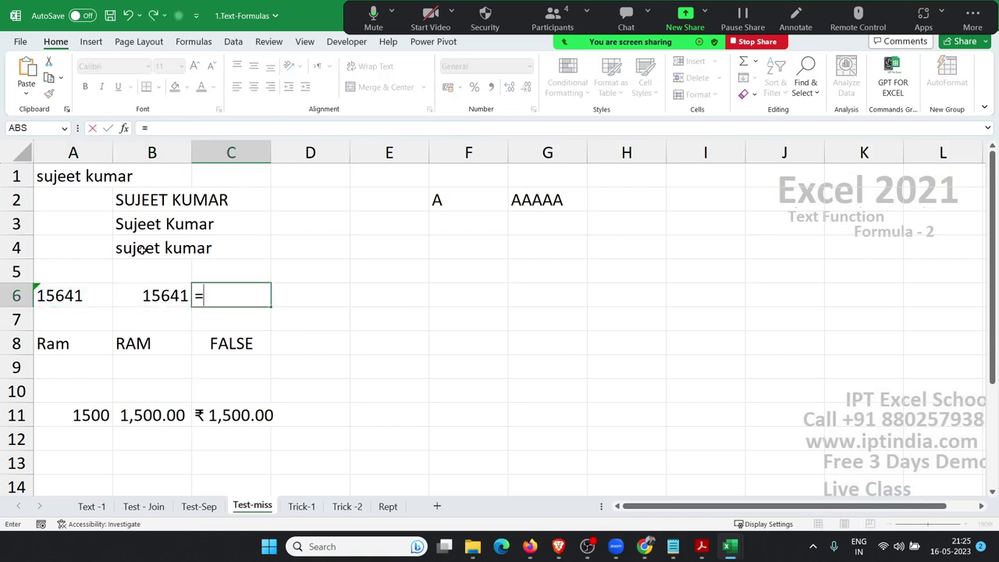
{"action": "type", "text": "nu"}
{"action": "key", "text": "Tab"}
{"action": "key", "text": "Left"}
{"action": "key", "text": "Left"}
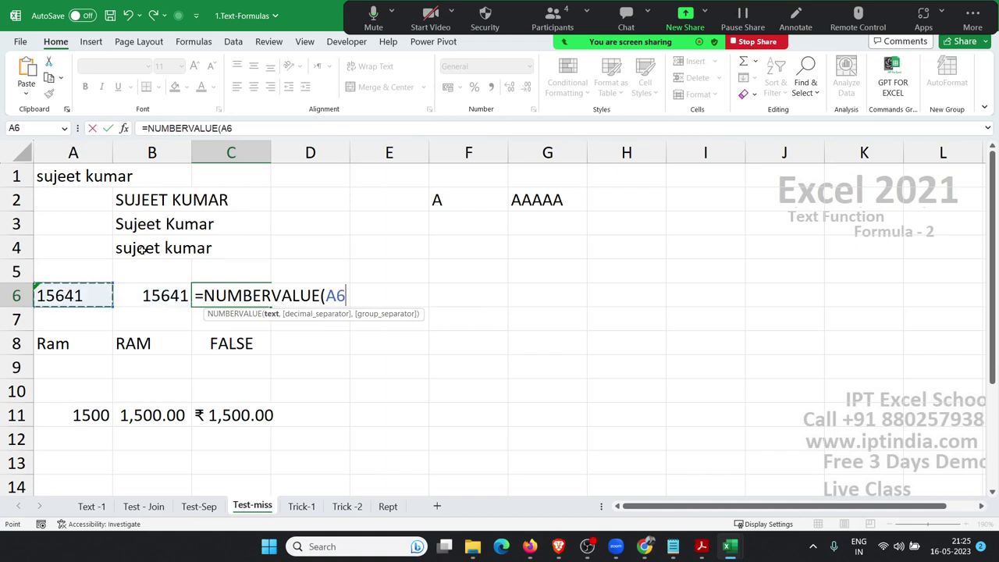
{"action": "key", "text": "Return"}
{"action": "key", "text": "Down"}
Step: Clear B8:C8, re-enter RAM in B8 and compare it with =A8=B8 in C8
{"action": "key", "text": "shift+Left"}
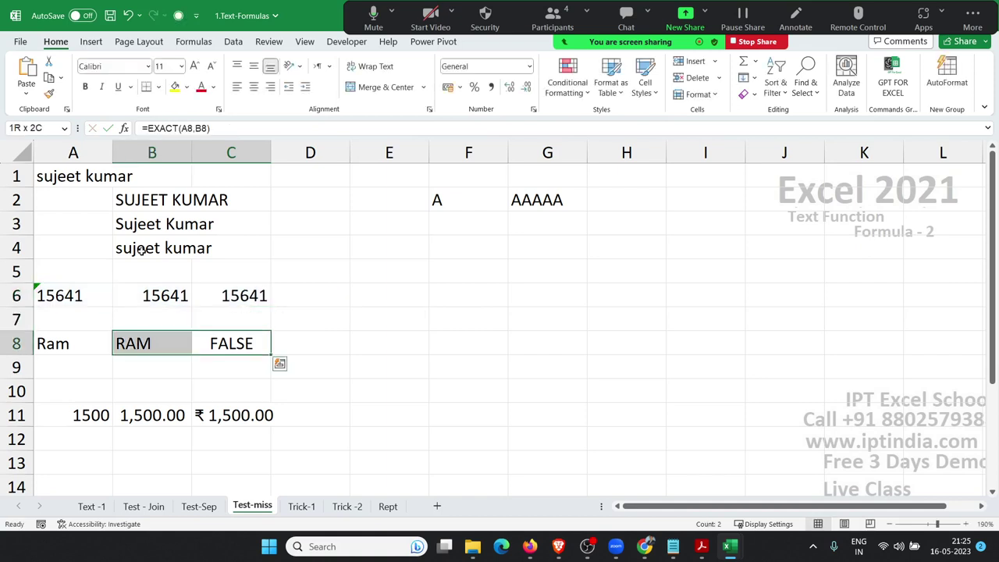
{"action": "key", "text": "Delete"}
{"action": "key", "text": "Left"}
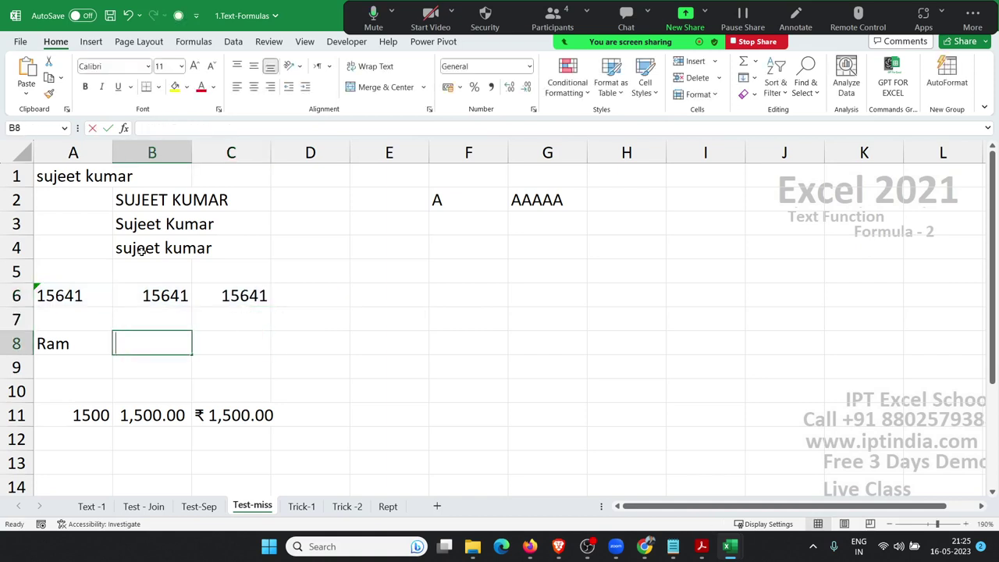
{"action": "type", "text": "RAM"}
{"action": "key", "text": "Tab"}
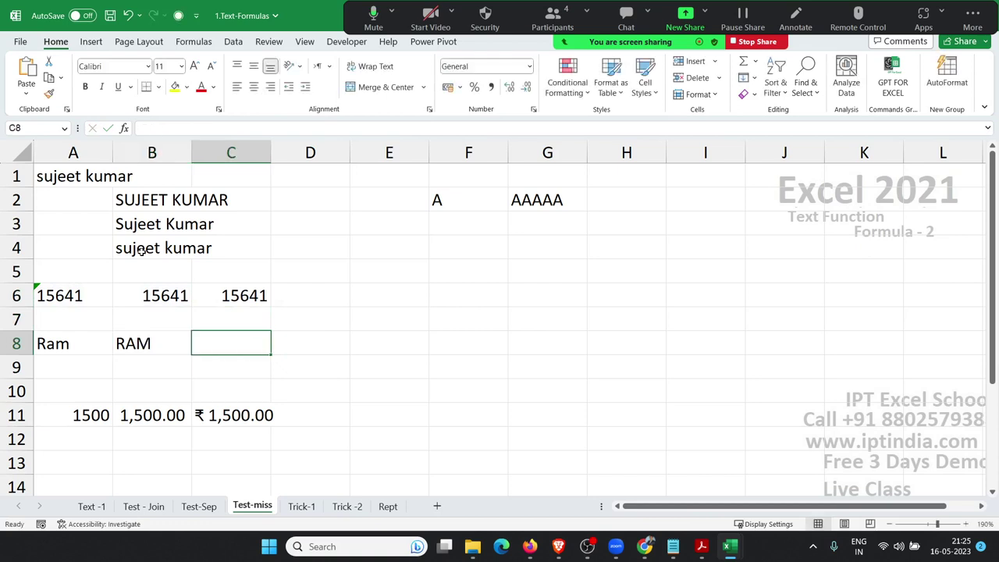
{"action": "type", "text": "="}
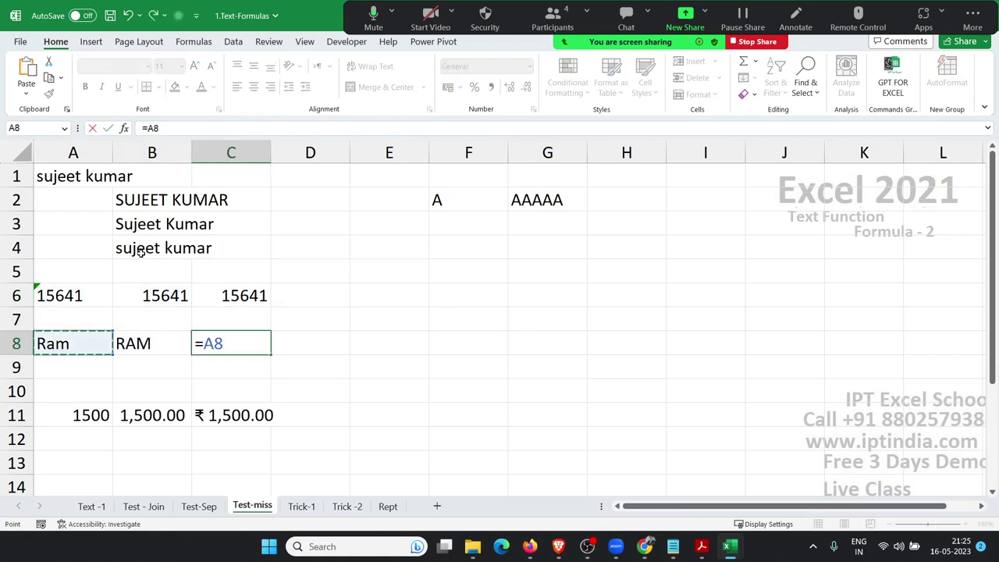
{"action": "type", "text": "=B8"}
{"action": "key", "text": "Return"}
Step: Replace the C8 comparison with =EXACT(A8,B8)
{"action": "key", "text": "Up"}
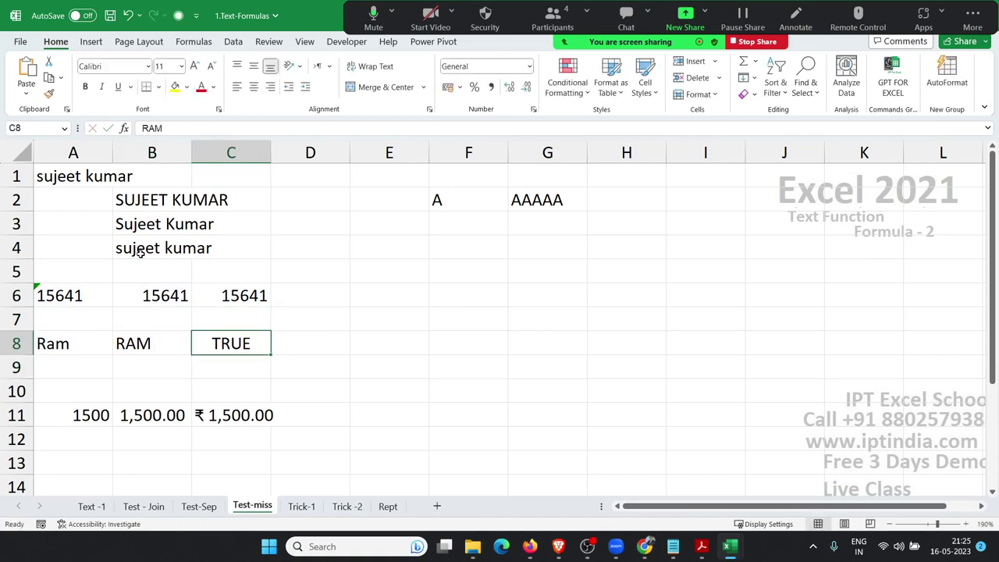
{"action": "key", "text": "Delete"}
{"action": "type", "text": "=e"}
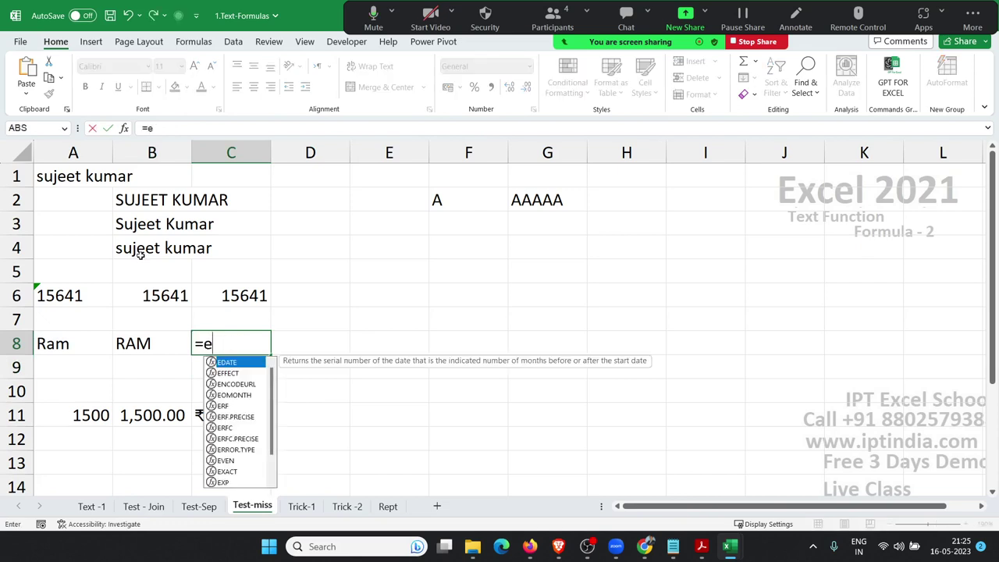
{"action": "type", "text": "x"}
{"action": "key", "text": "Tab"}
{"action": "key", "text": "Left"}
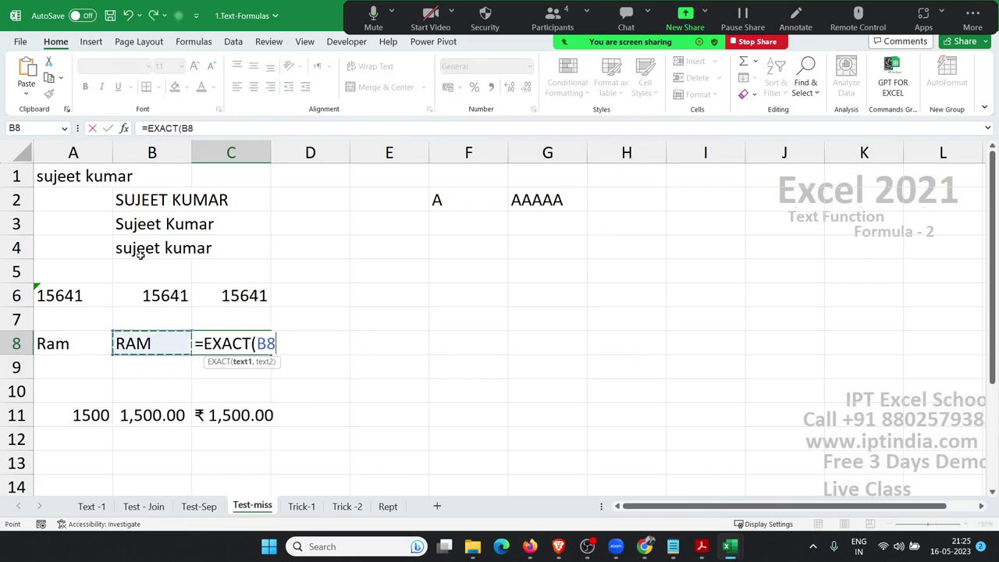
{"action": "key", "text": "Left"}
{"action": "type", "text": ","}
{"action": "key", "text": "Left"}
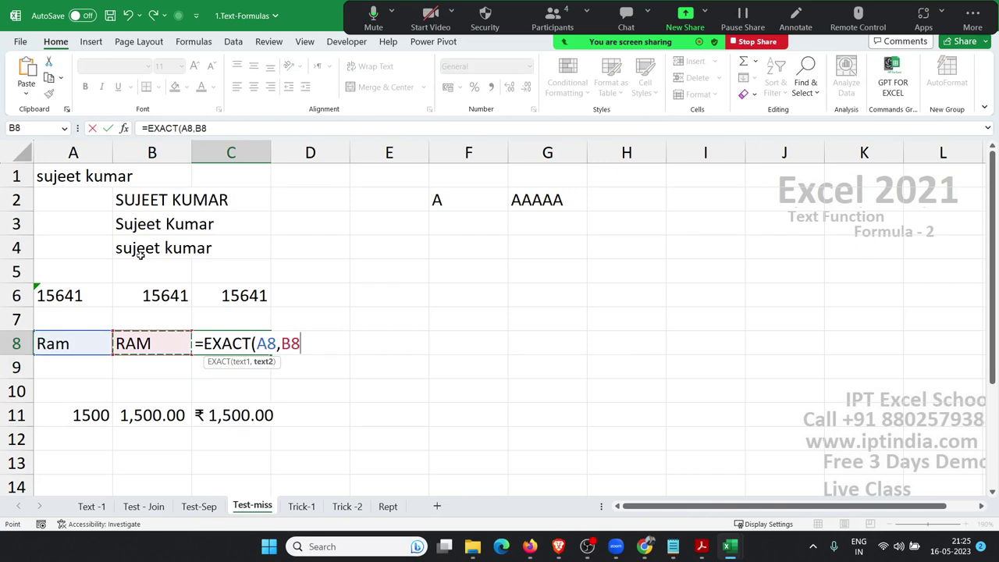
{"action": "key", "text": "Return"}
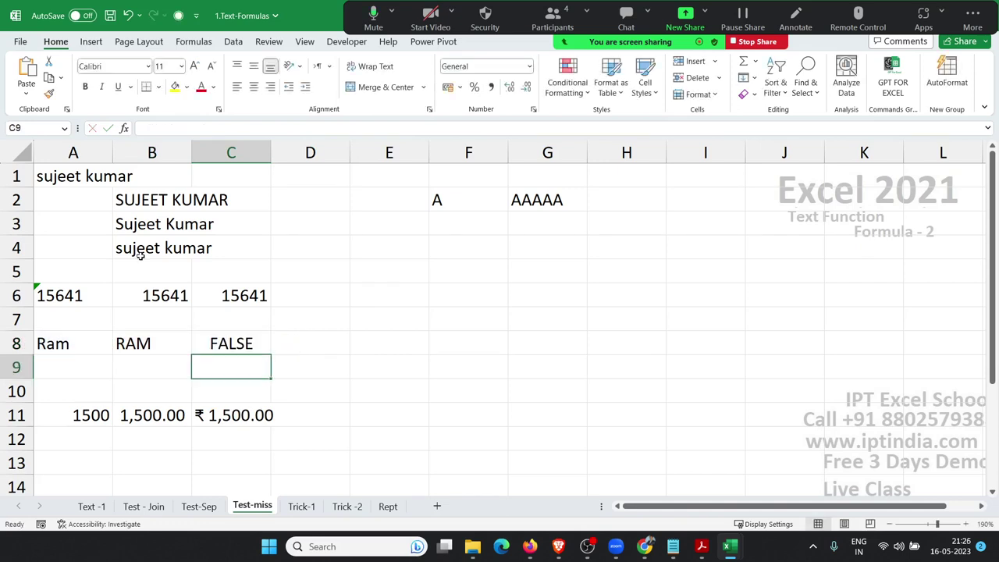
Step: Change B8 to Ram so the EXACT check returns TRUE
{"action": "key", "text": "Up"}
{"action": "key", "text": "Left"}
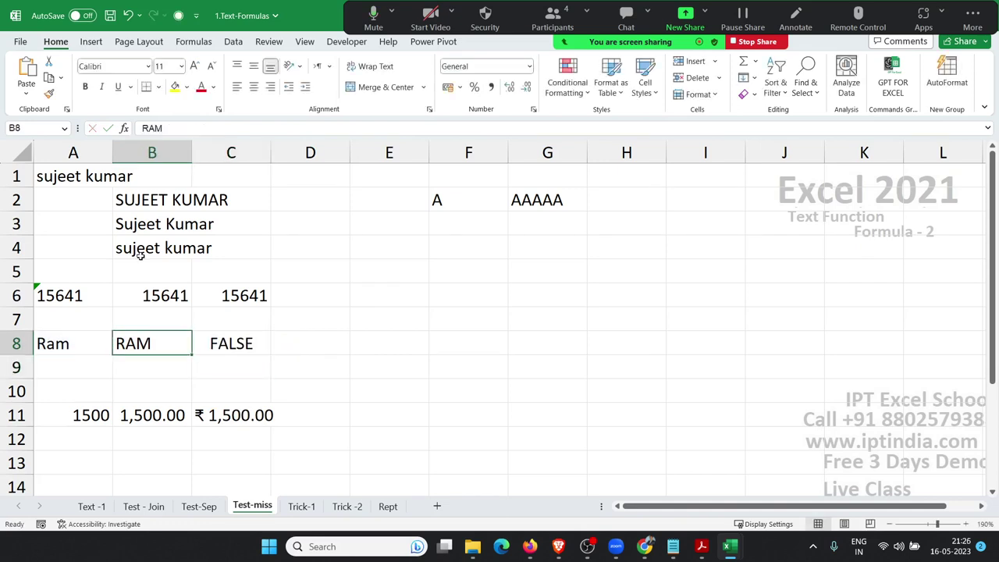
{"action": "type", "text": "Ram"}
{"action": "key", "text": "Return"}
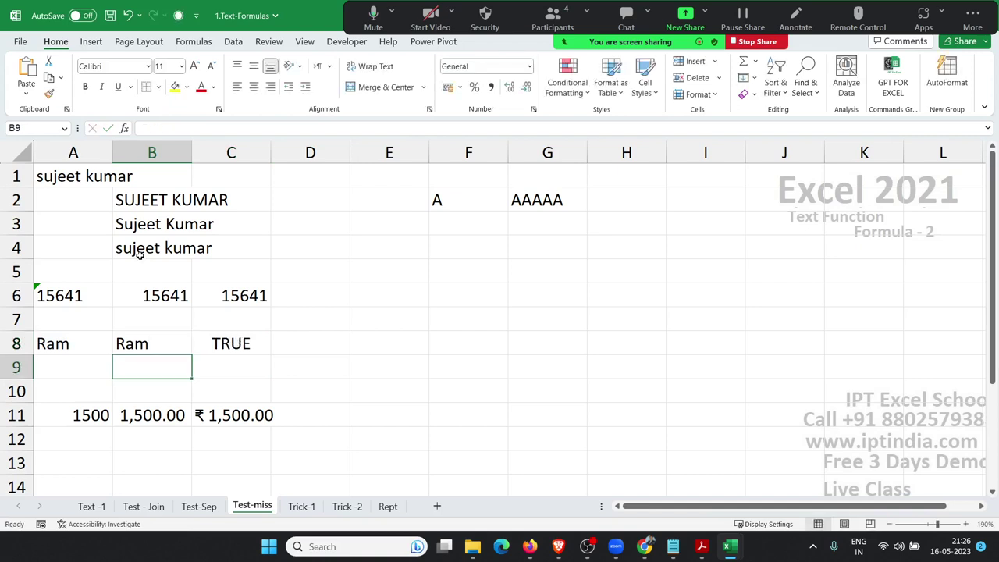
{"action": "key", "text": "Down"}
{"action": "key", "text": "Down"}
{"action": "key", "text": "shift+Right"}
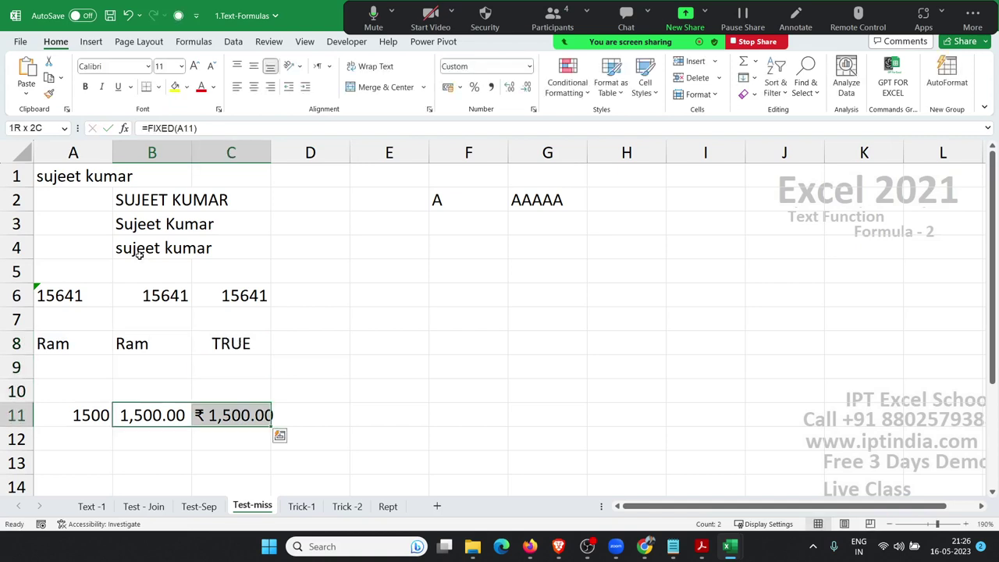
Step: Clear B11:C11 and enter =FIXED(A11) in B11 to show 1,500.00
{"action": "key", "text": "Delete"}
{"action": "key", "text": "Left"}
{"action": "key", "text": "Right"}
{"action": "type", "text": "="}
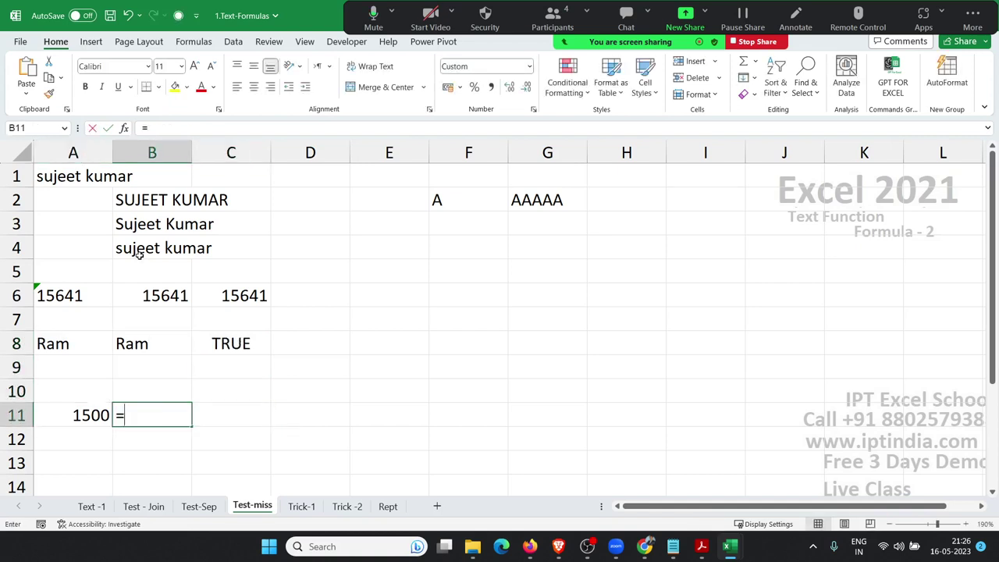
{"action": "type", "text": "fil"}
{"action": "key", "text": "BackSpace"}
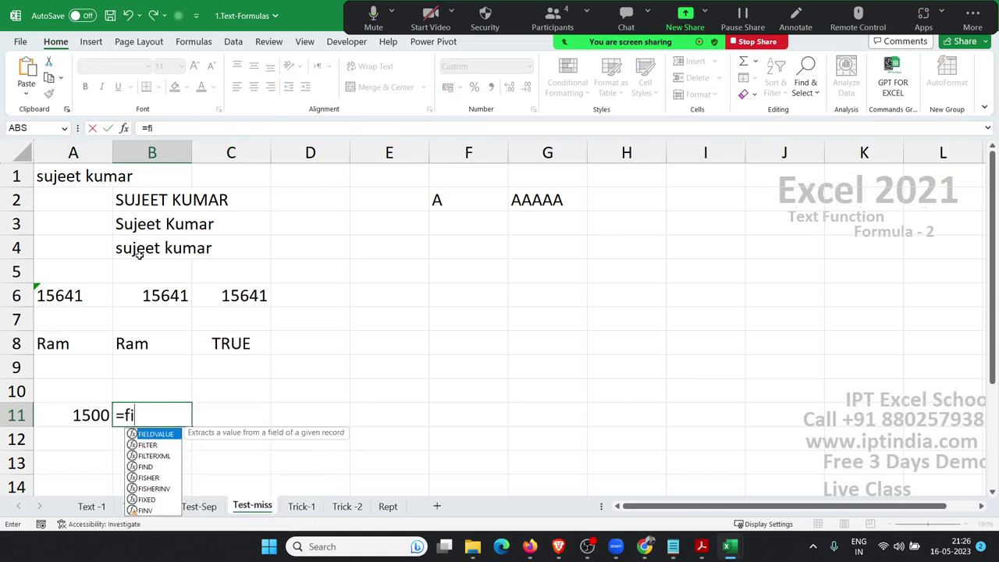
{"action": "type", "text": "x"}
{"action": "key", "text": "Tab"}
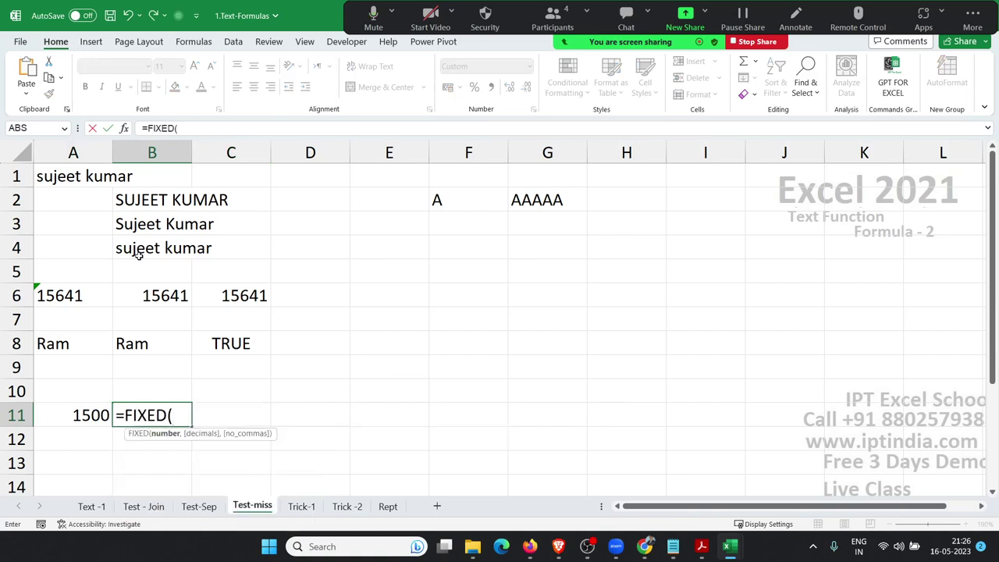
{"action": "type", "text": "A11"}
{"action": "key", "text": "Return"}
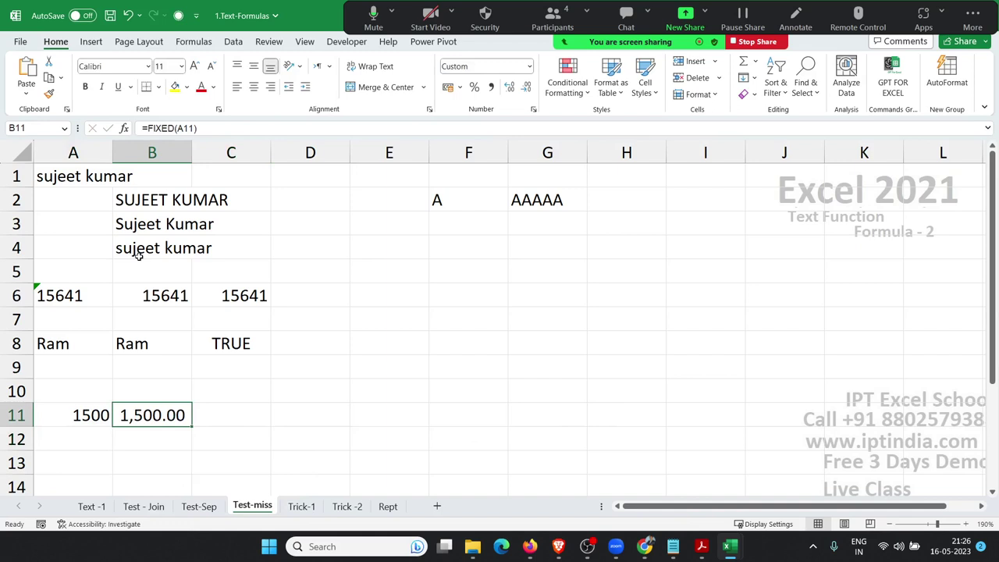
Step: Enter =DOLLAR(A11) in C11, giving ₹1,500.00
{"action": "key", "text": "Right"}
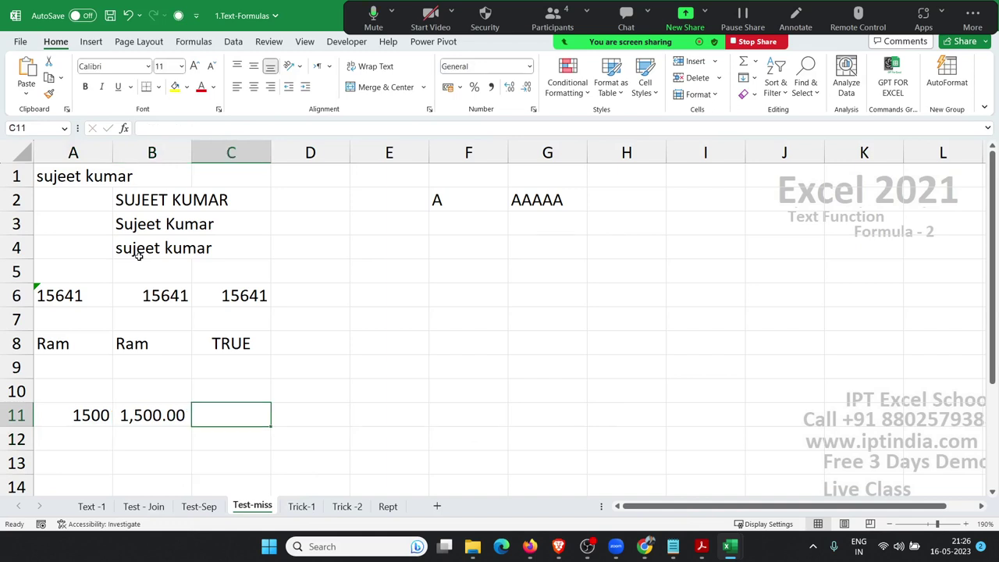
{"action": "type", "text": "="}
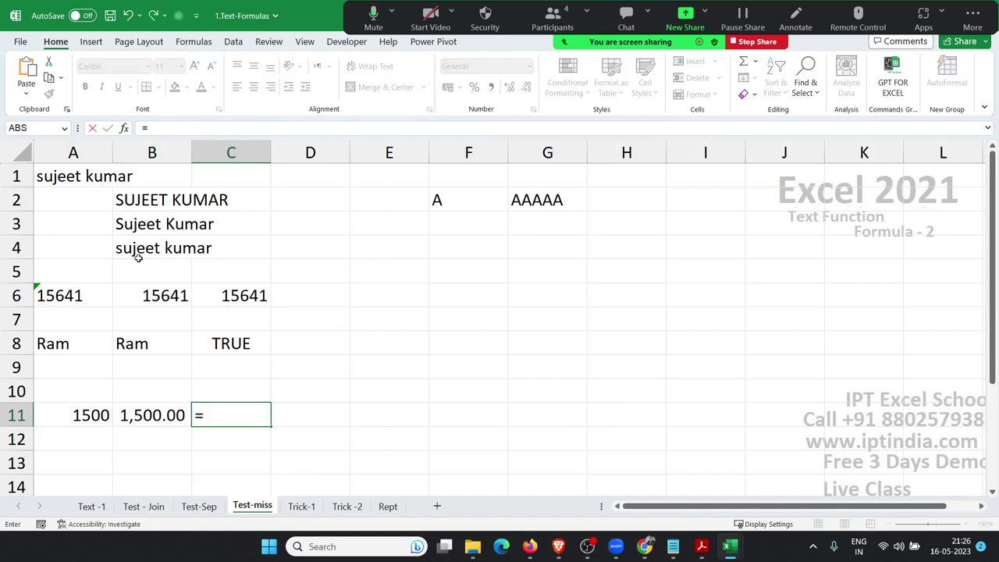
{"action": "type", "text": "do"}
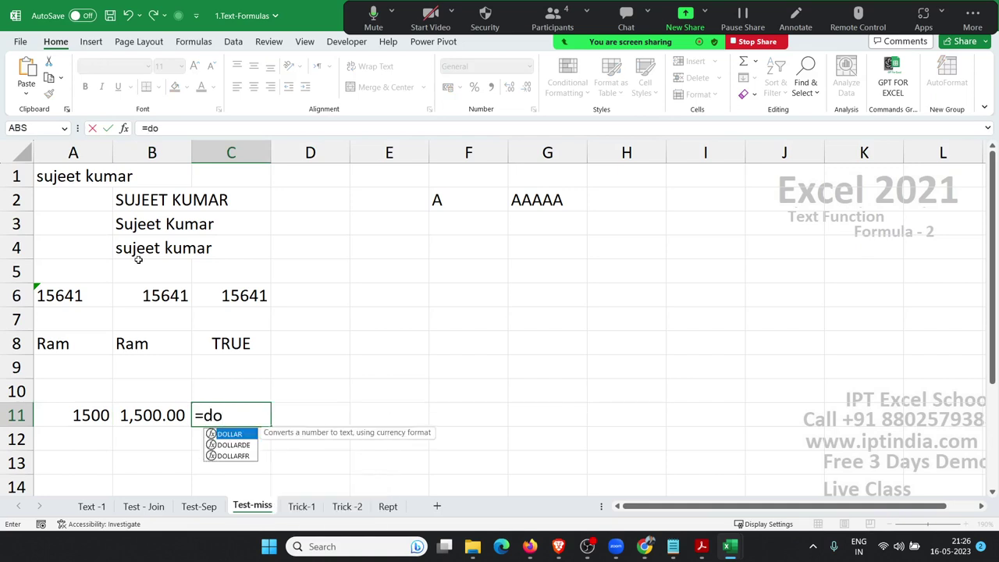
{"action": "key", "text": "Tab"}
{"action": "key", "text": "Left"}
{"action": "key", "text": "Left"}
{"action": "key", "text": "Return"}
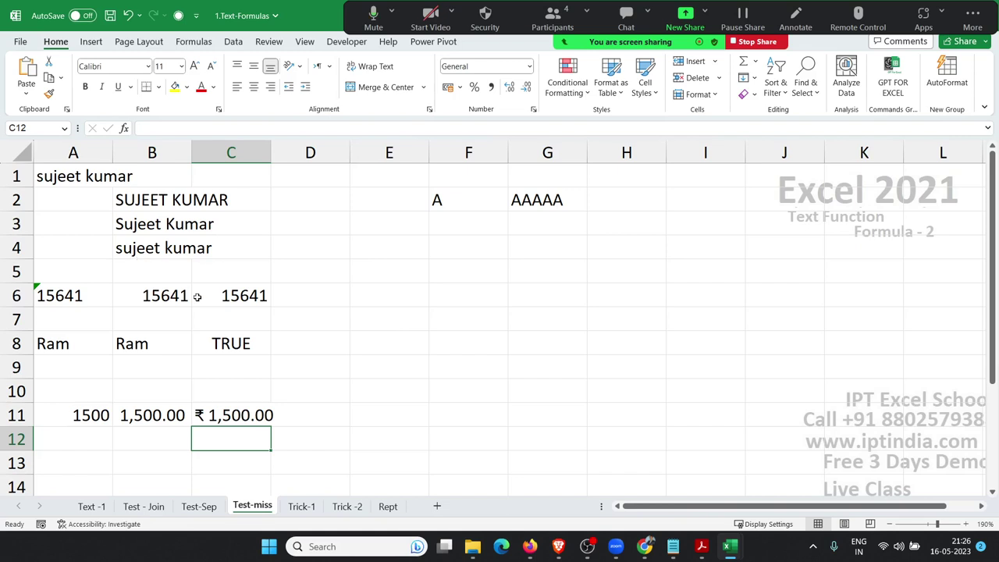
{"action": "scroll", "coordinate": [234, 328], "scroll_direction": "down", "scroll_amount": 1}
{"action": "scroll", "coordinate": [328, 472], "scroll_direction": "up", "scroll_amount": 1}
Step: Return to the Test-miss sheet and save the workbook
{"action": "left_click", "coordinate": [305, 506]}
{"action": "left_click", "coordinate": [266, 489]}
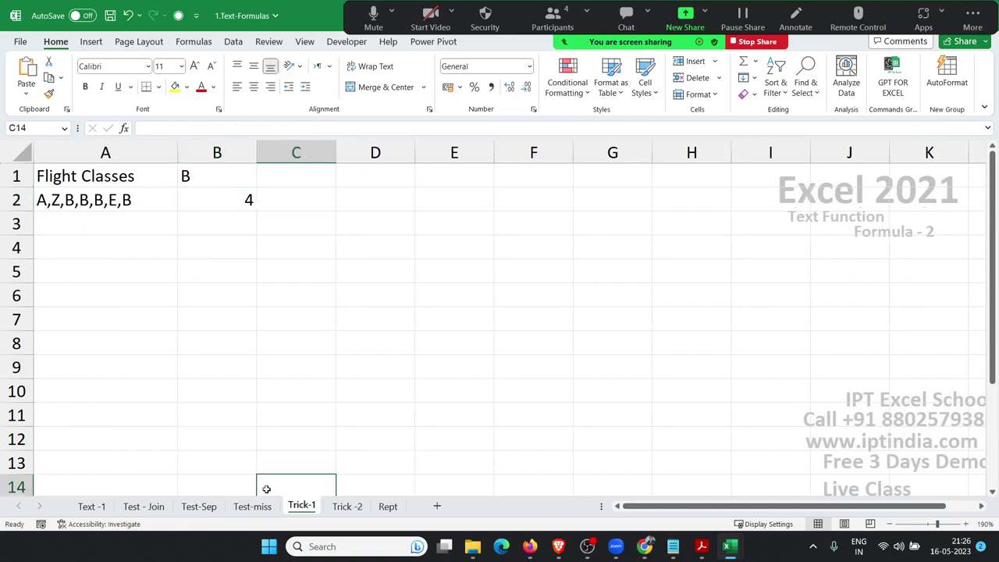
{"action": "left_click", "coordinate": [261, 505]}
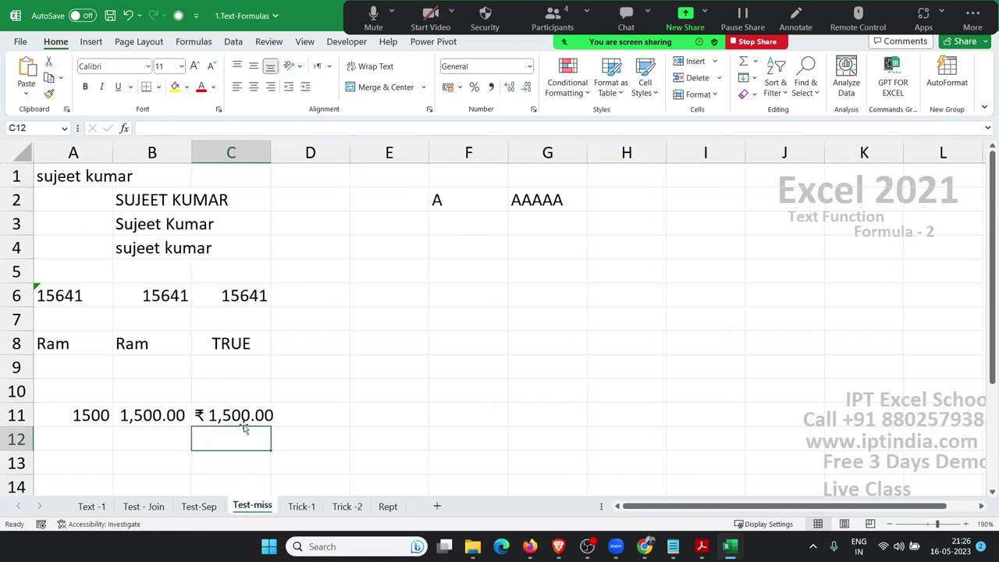
{"action": "left_click", "coordinate": [299, 268]}
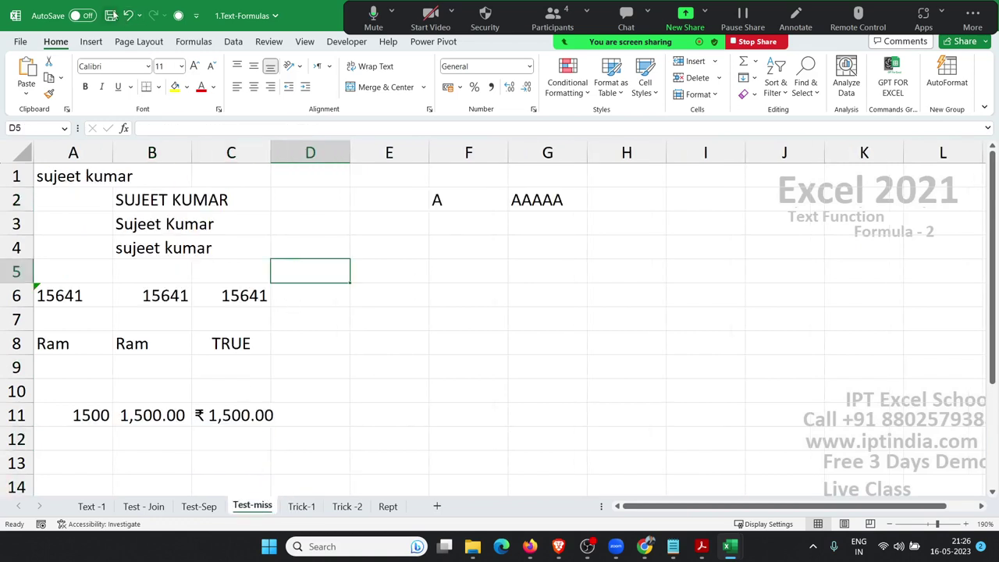
{"action": "left_click", "coordinate": [111, 15]}
Step: Look through the Trick-1, Trick -2 and Rept sheets, ending on Trick-1 at B7
{"action": "left_click", "coordinate": [303, 507]}
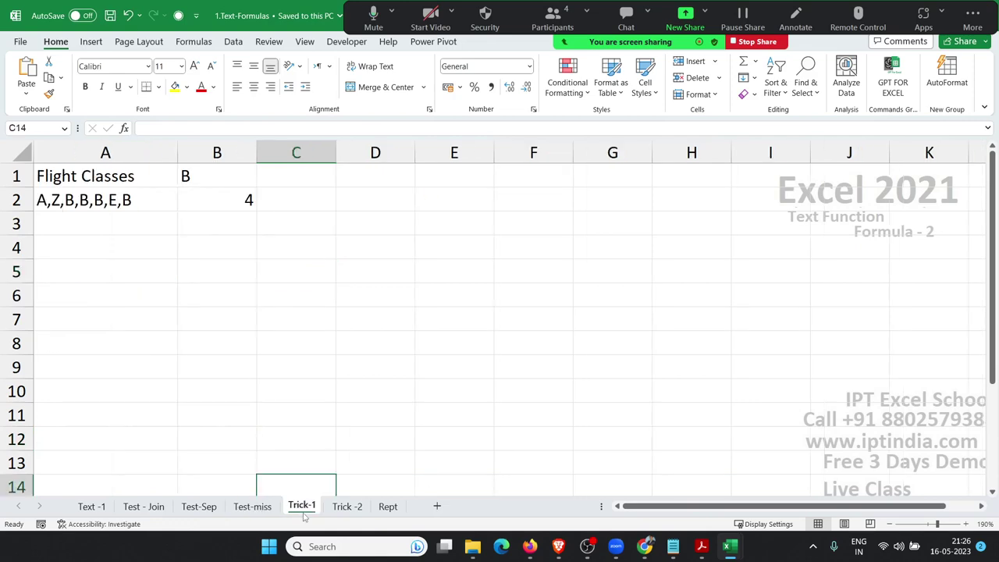
{"action": "left_click", "coordinate": [346, 507]}
{"action": "left_click", "coordinate": [383, 507]}
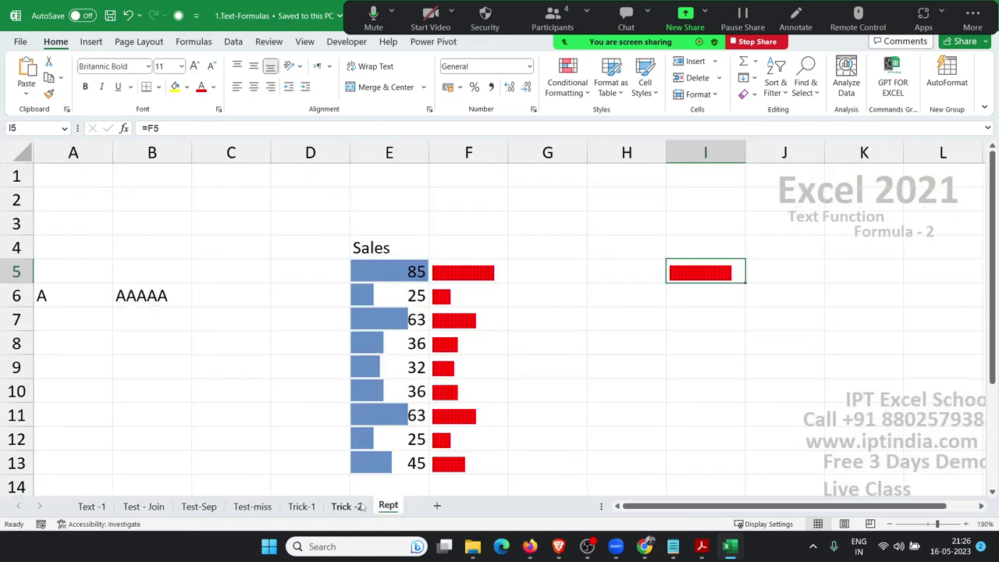
{"action": "left_click", "coordinate": [361, 507]}
{"action": "left_click", "coordinate": [312, 507]}
{"action": "left_click", "coordinate": [211, 309]}
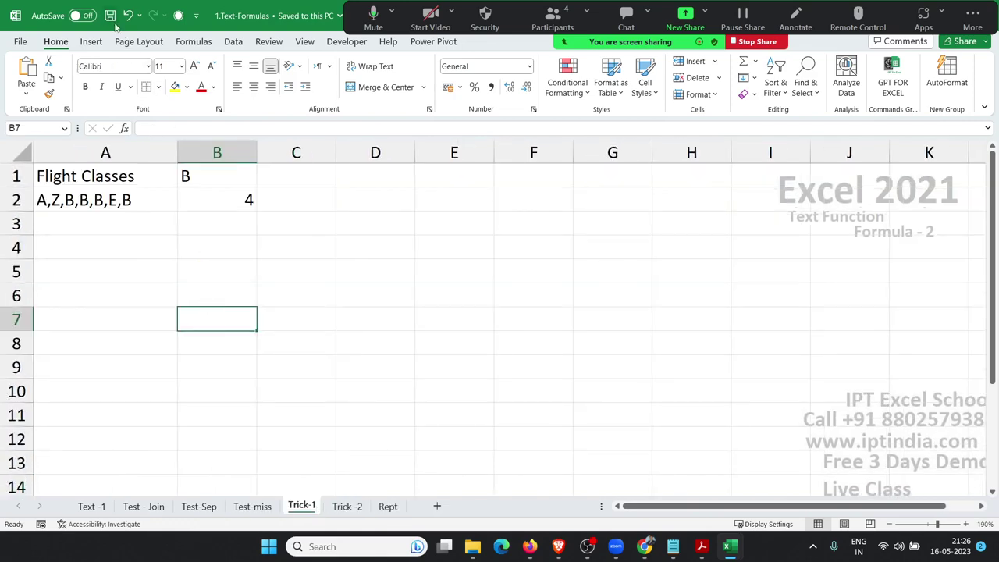